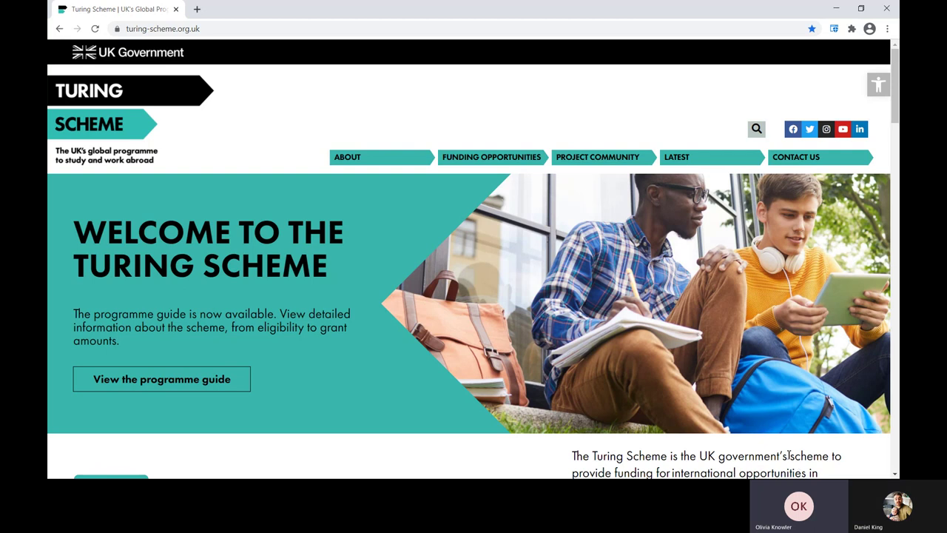
Step: Go to the FE and VET funding page under Funding Opportunities and start applying through the online application portal
left_click(491, 157)
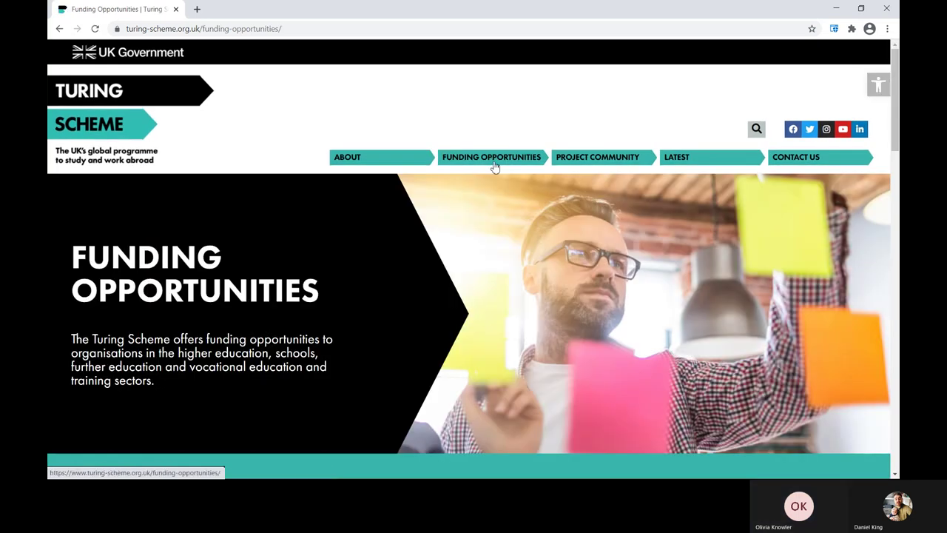
mouse_move(493, 163)
left_click(491, 191)
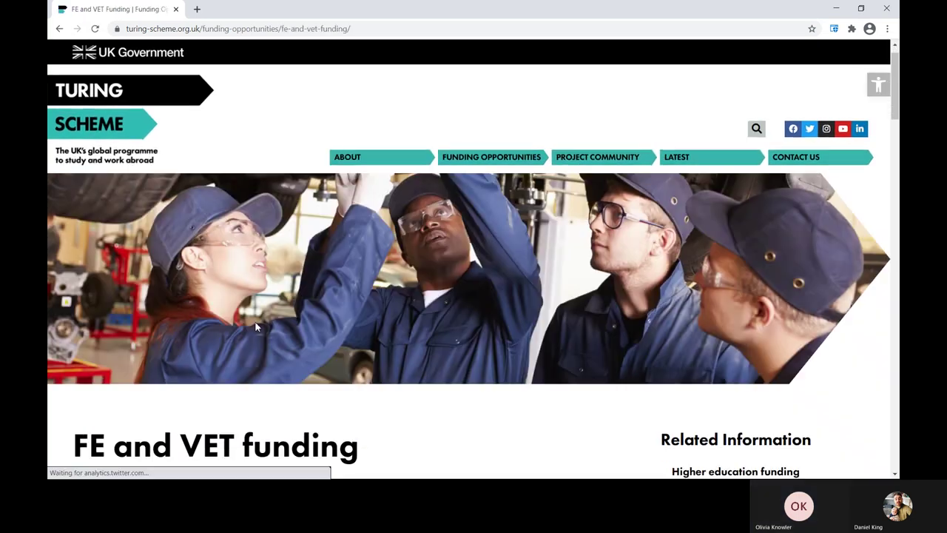
scroll(256, 329, "down", 3)
scroll(255, 328, "down", 1)
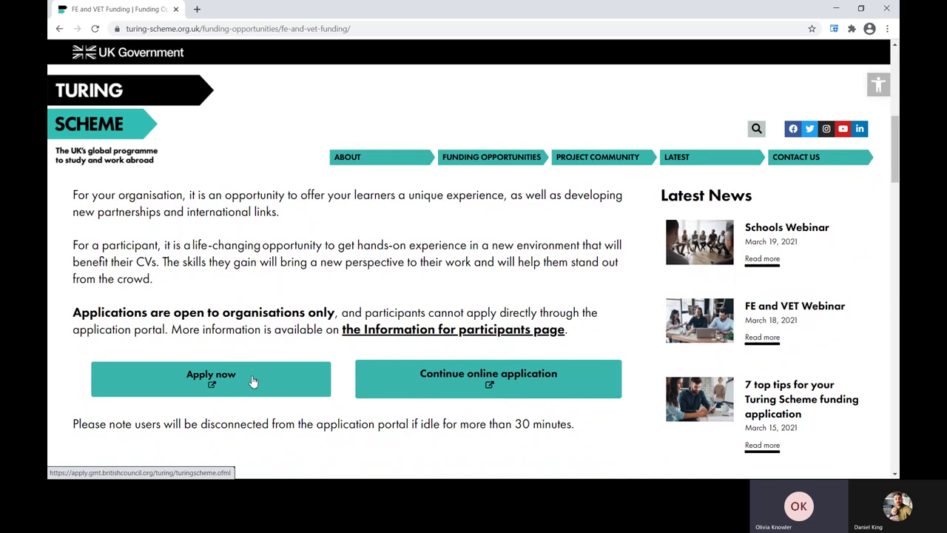
left_click(252, 378)
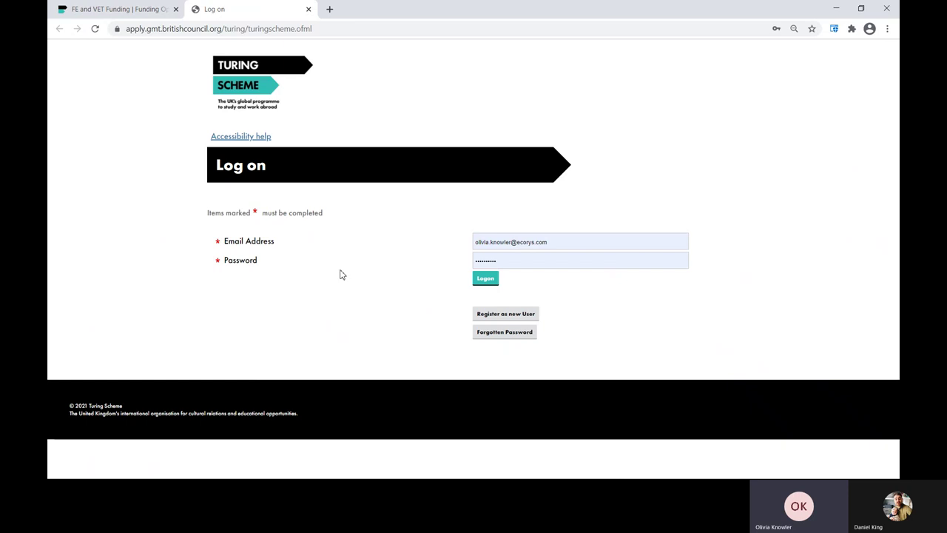
Step: Log on with the prefilled account credentials and start a new Turing Scheme application
left_click(484, 278)
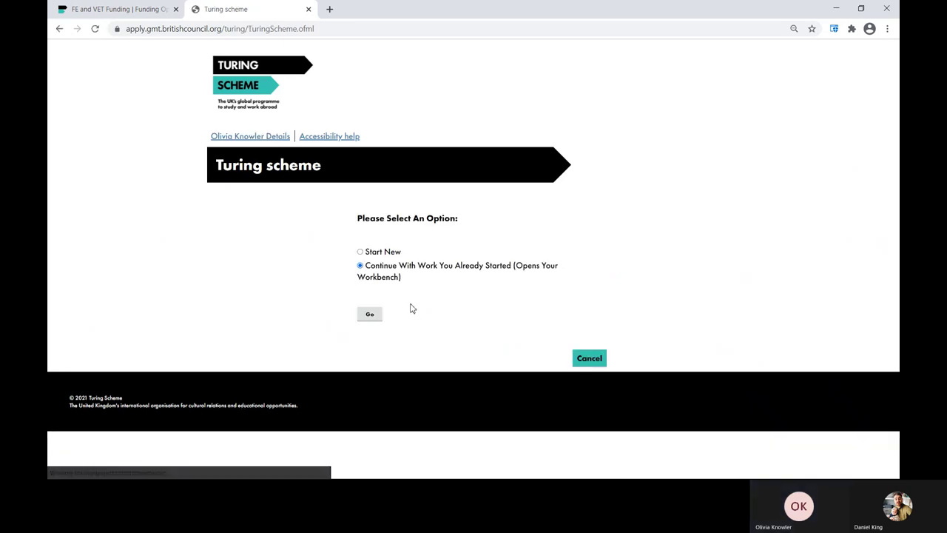
left_click(386, 251)
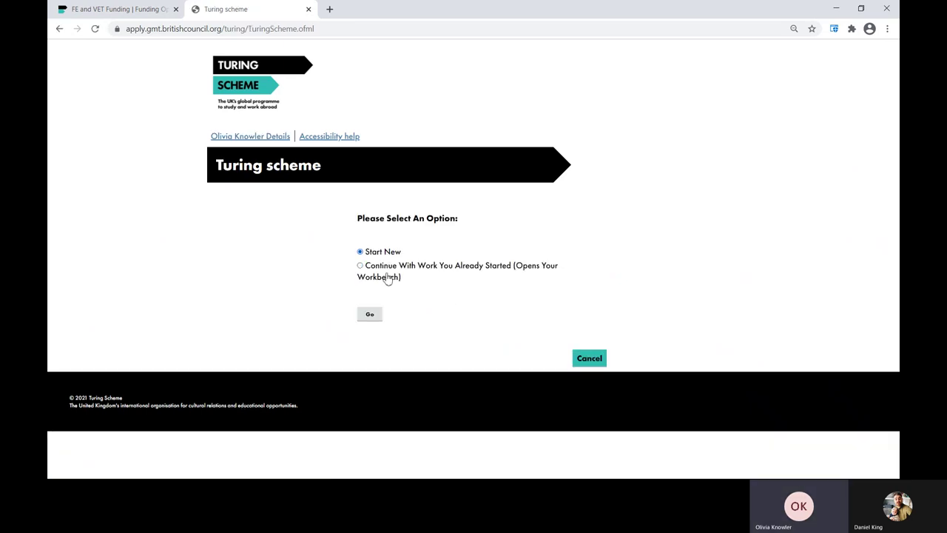
left_click(373, 318)
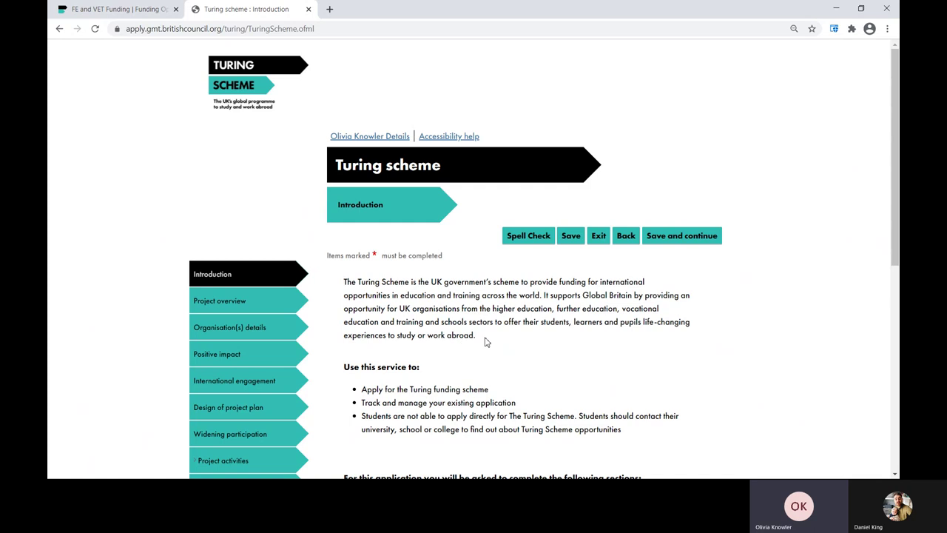
Step: Read through the Introduction page's section list and form instructions, and open the Project overview section
scroll(489, 348, "down", 3)
scroll(488, 348, "down", 3)
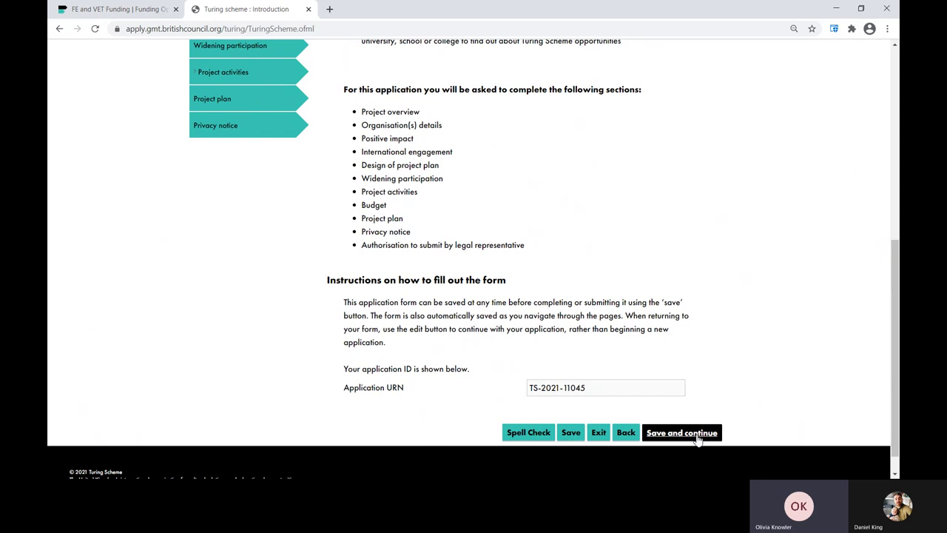
scroll(143, 400, "up", 3)
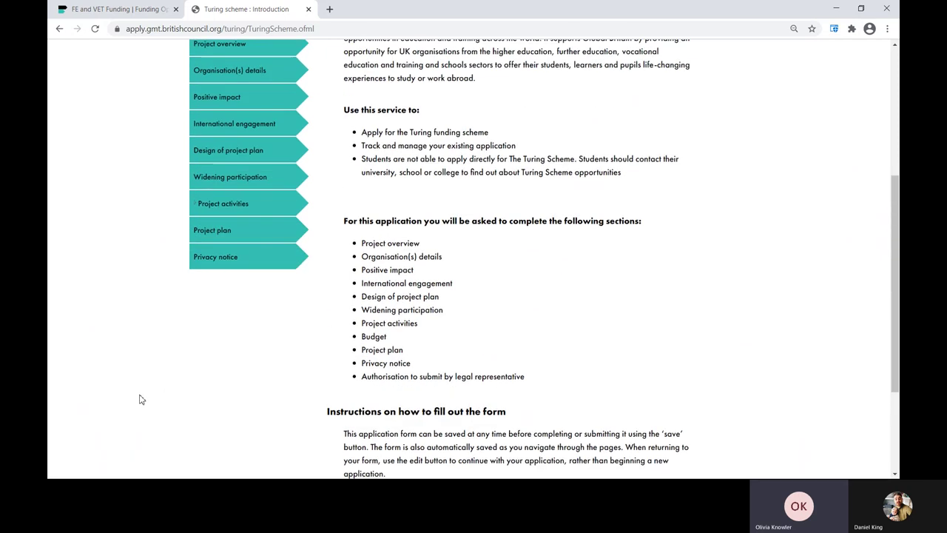
left_click(213, 135)
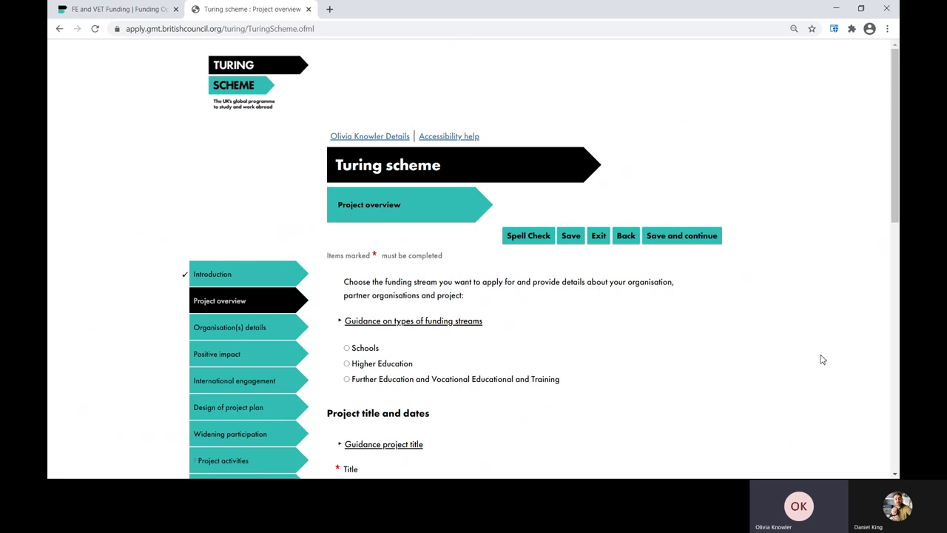
Step: Show the guidance on types of funding streams and choose Further Education and Vocational Educational and Training as the stream
left_click(471, 321)
scroll(717, 344, "down", 3)
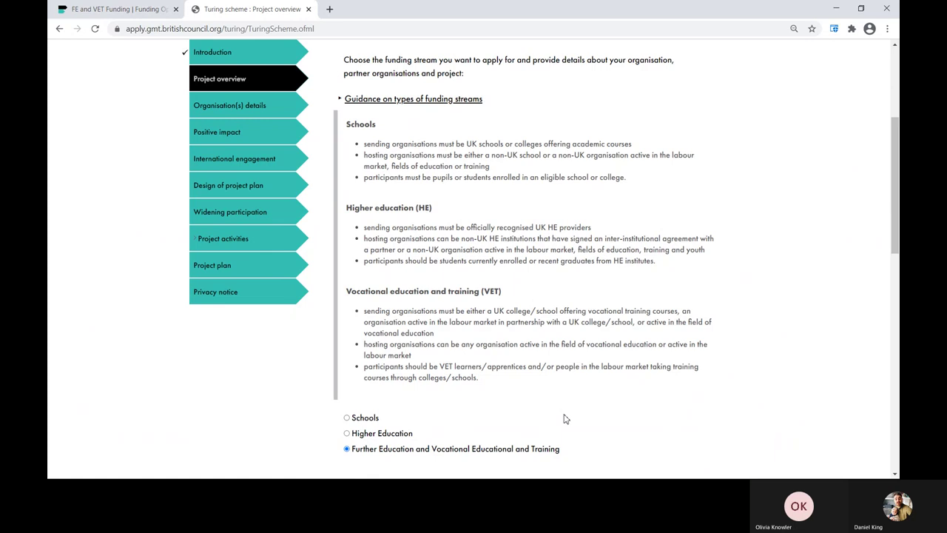
scroll(564, 418, "down", 3)
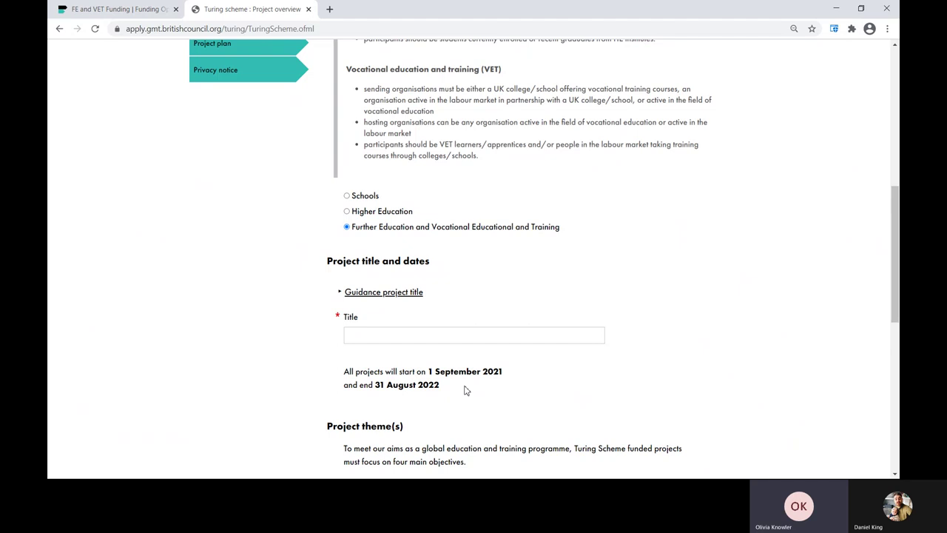
Step: Review the project title, themes and summary fields, and save the section to continue to Organisation(s) details
scroll(466, 370, "down", 3)
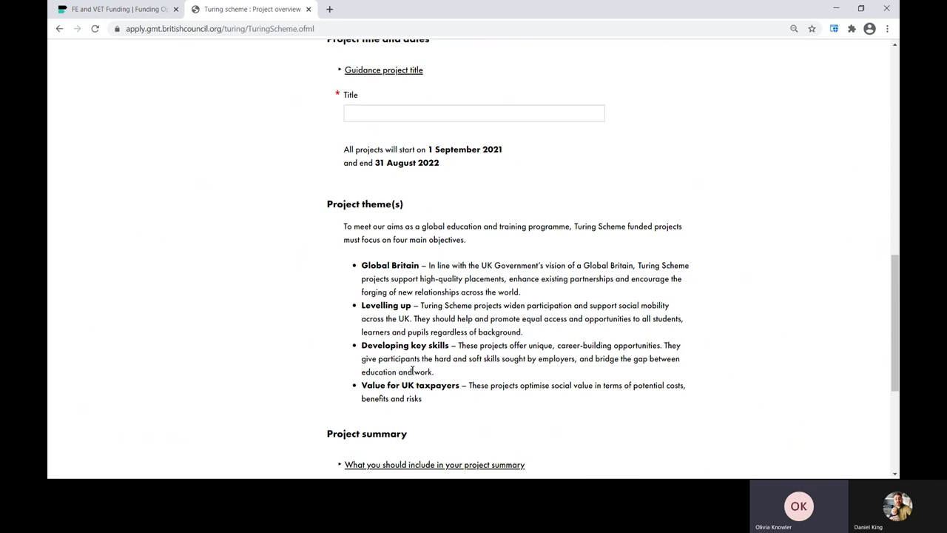
scroll(414, 369, "down", 3)
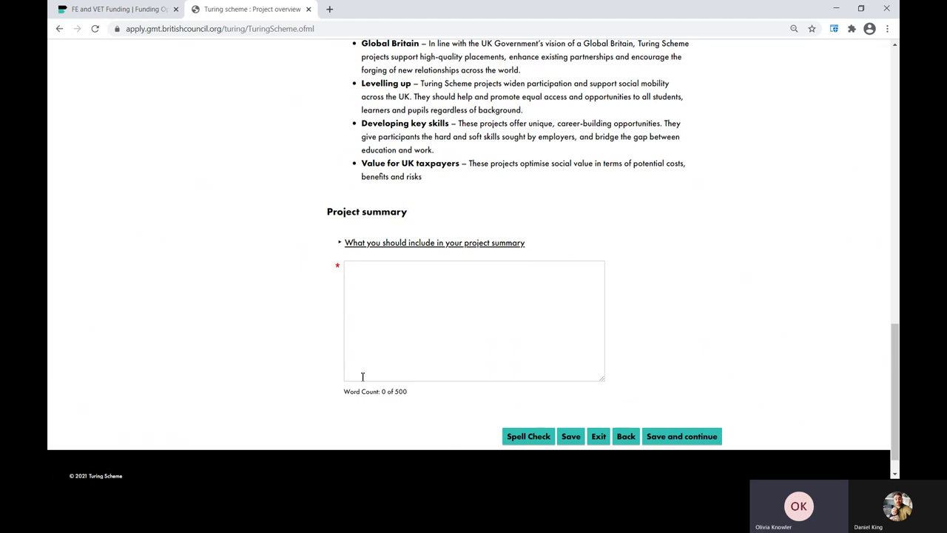
left_click(695, 441)
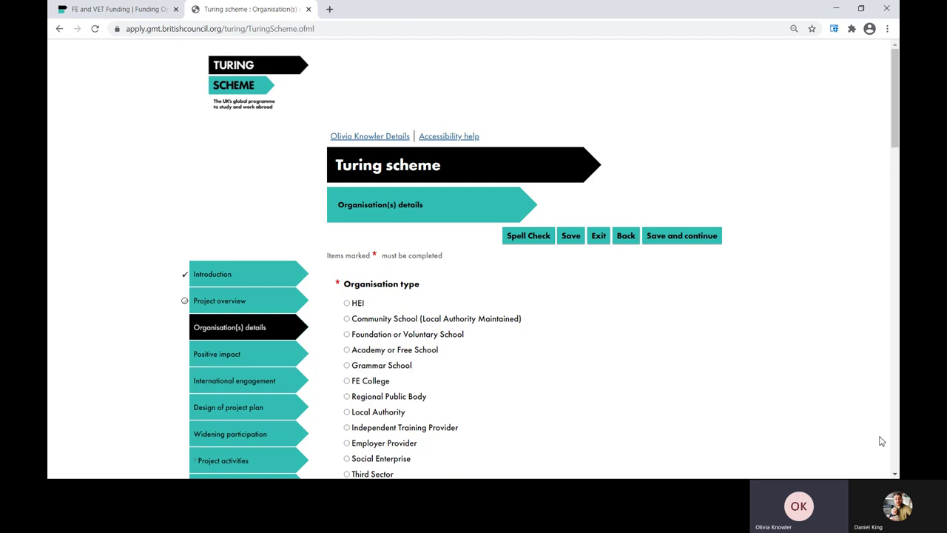
Step: Set the organisation type to FE College and view the applicant organisation details fields
scroll(838, 390, "down", 2)
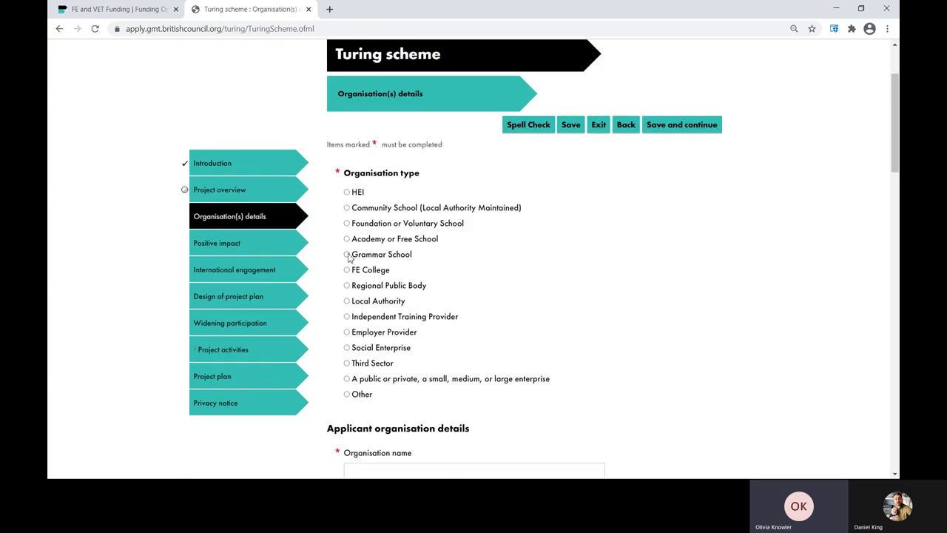
left_click(368, 273)
scroll(562, 332, "down", 4)
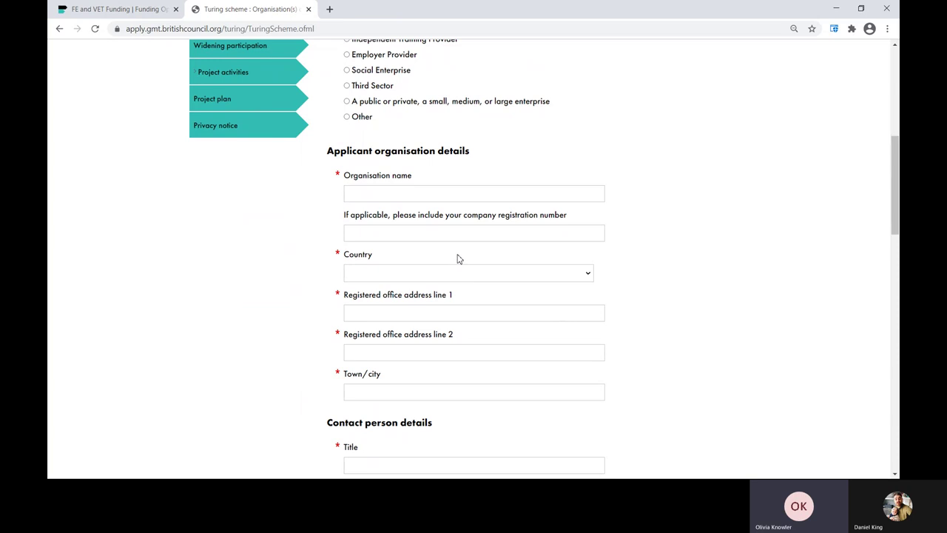
Step: Answer No to applying for a national mobility consortium and Yes to having partner organisations, past the contact and legal representative fields
scroll(457, 258, "down", 3)
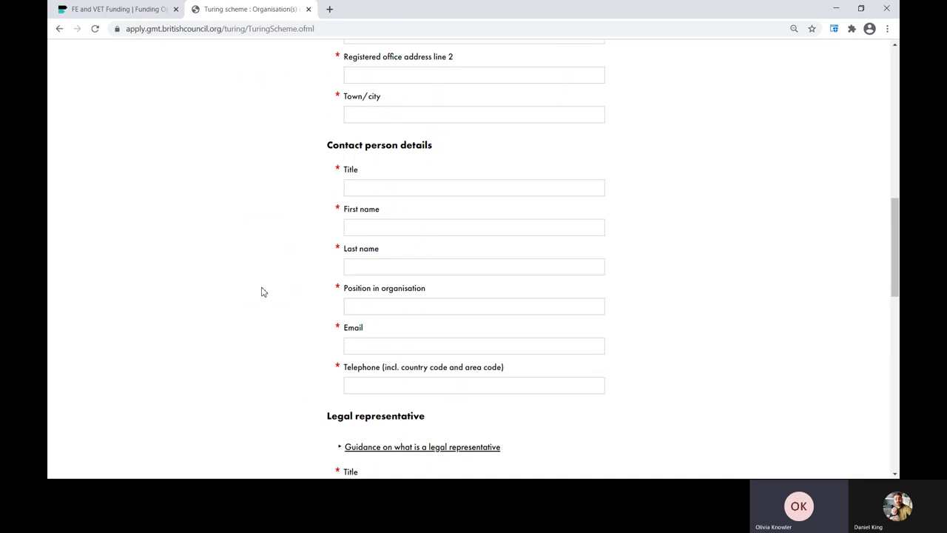
scroll(261, 292, "down", 4)
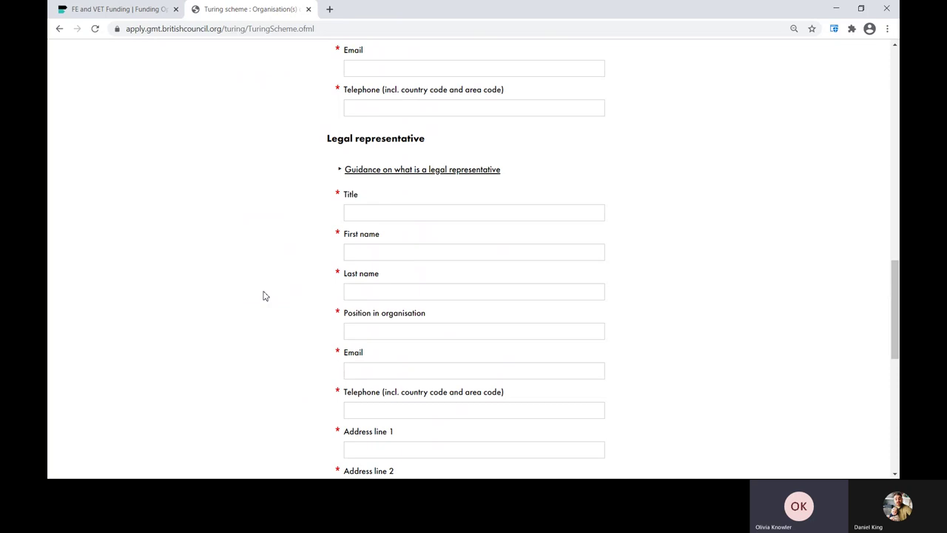
scroll(265, 296, "down", 3)
scroll(265, 296, "down", 3)
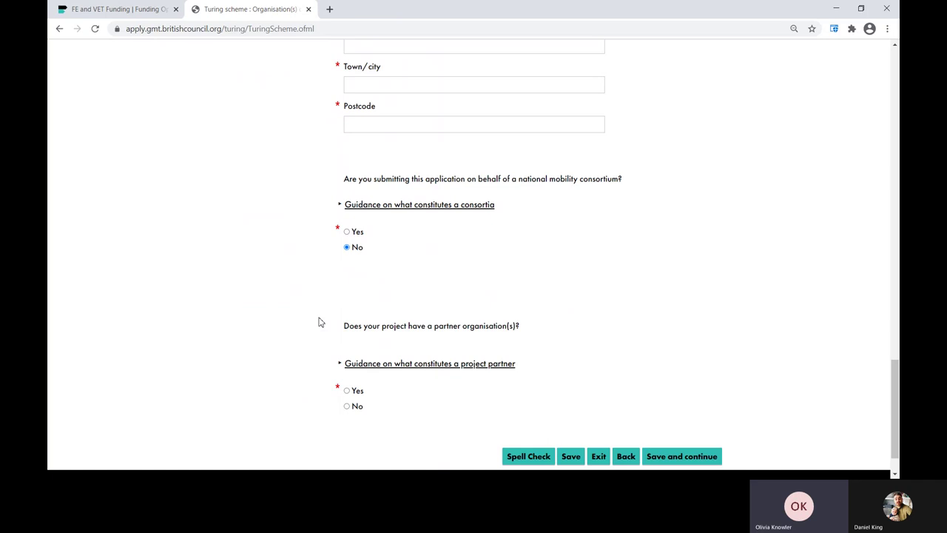
left_click(347, 391)
scroll(308, 394, "down", 3)
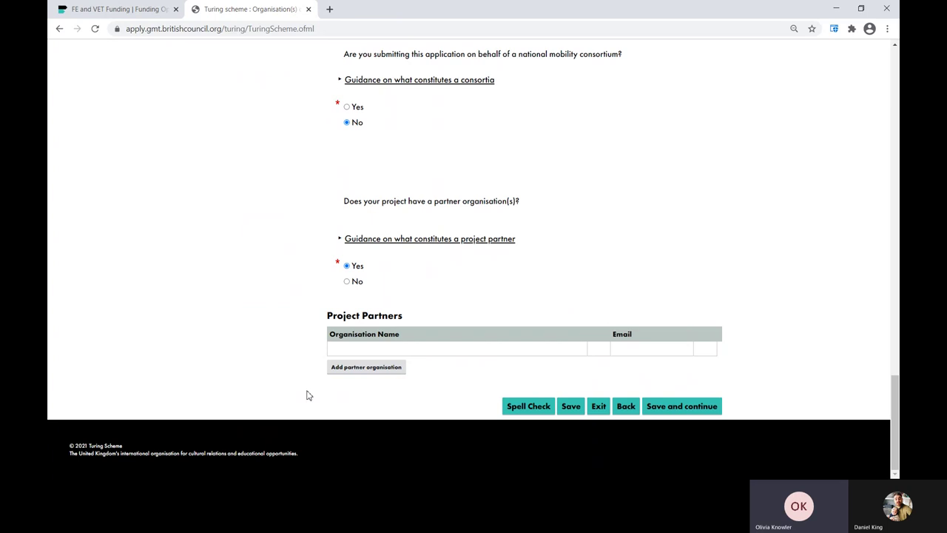
Step: Examine the entry form for a new project partner organisation and close it without adding one
left_click(393, 369)
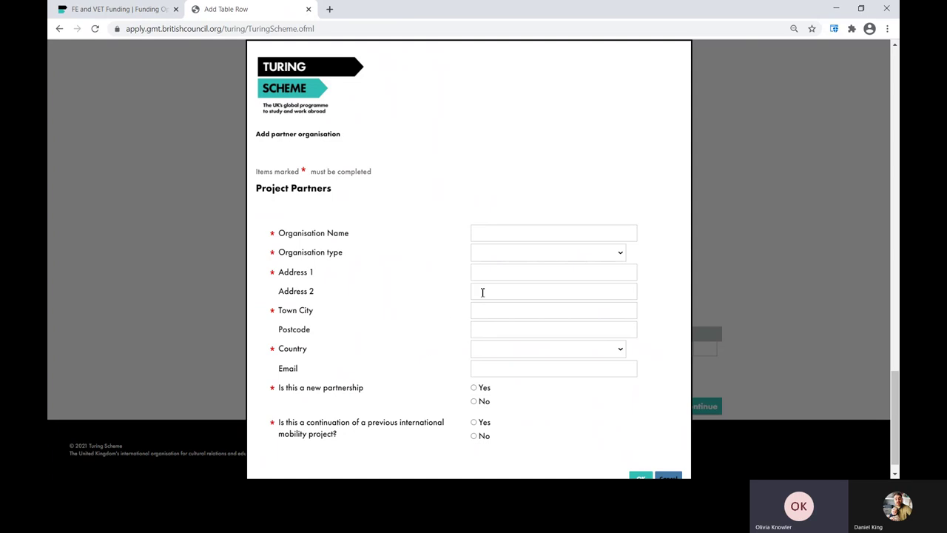
scroll(694, 323, "down", 1)
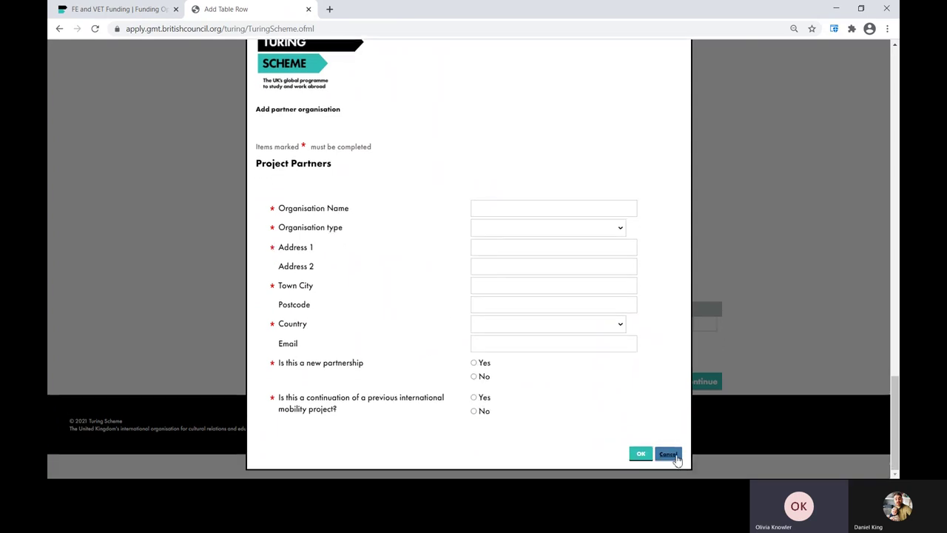
left_click(675, 457)
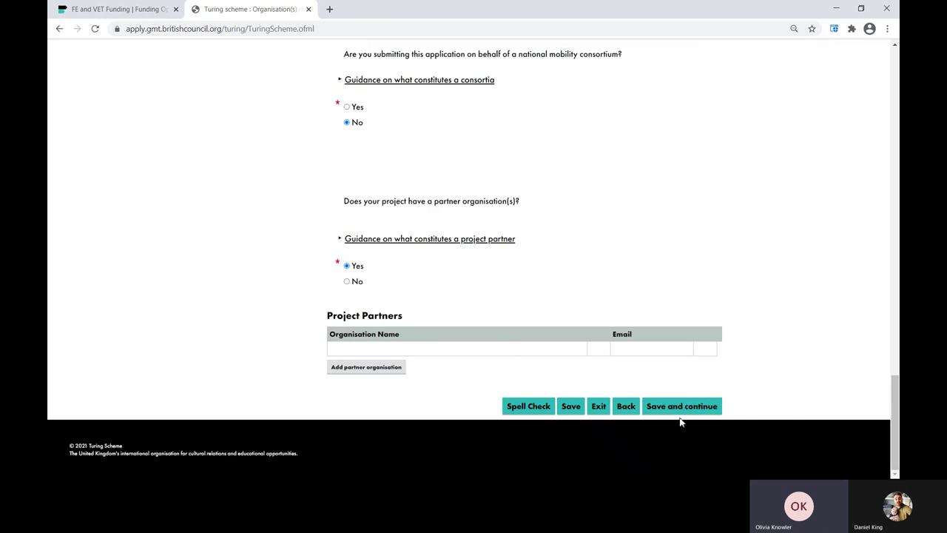
Step: Save the organisation details and review the Positive impact questions down to the one on value for money for the taxpayer
left_click(679, 408)
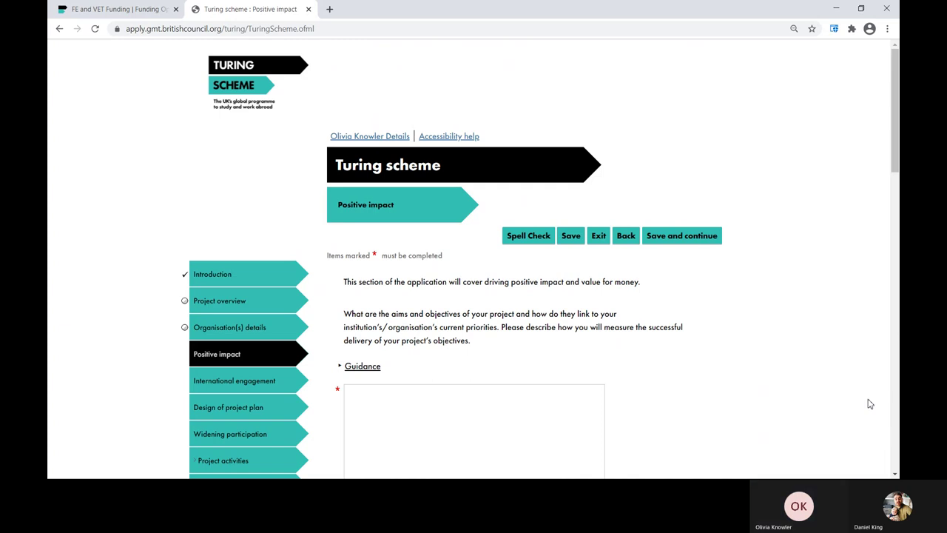
scroll(870, 404, "down", 4)
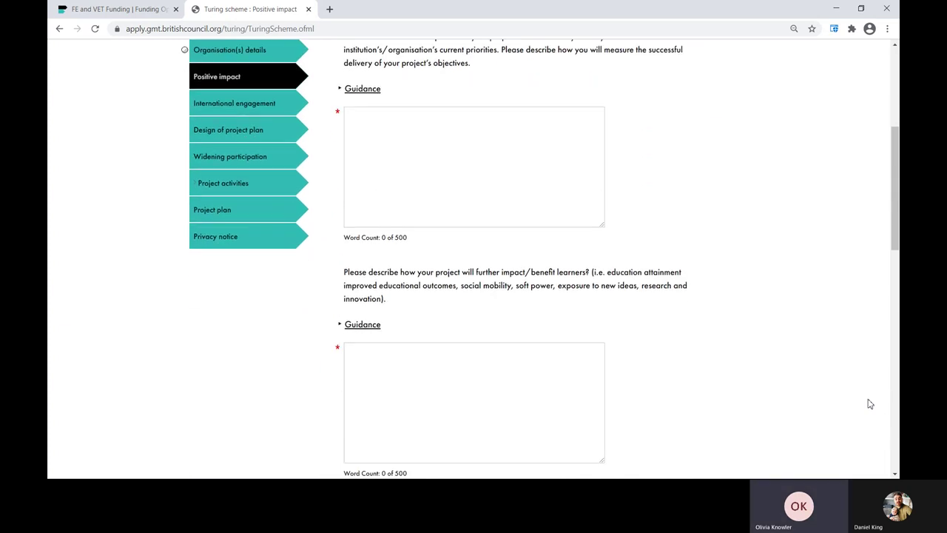
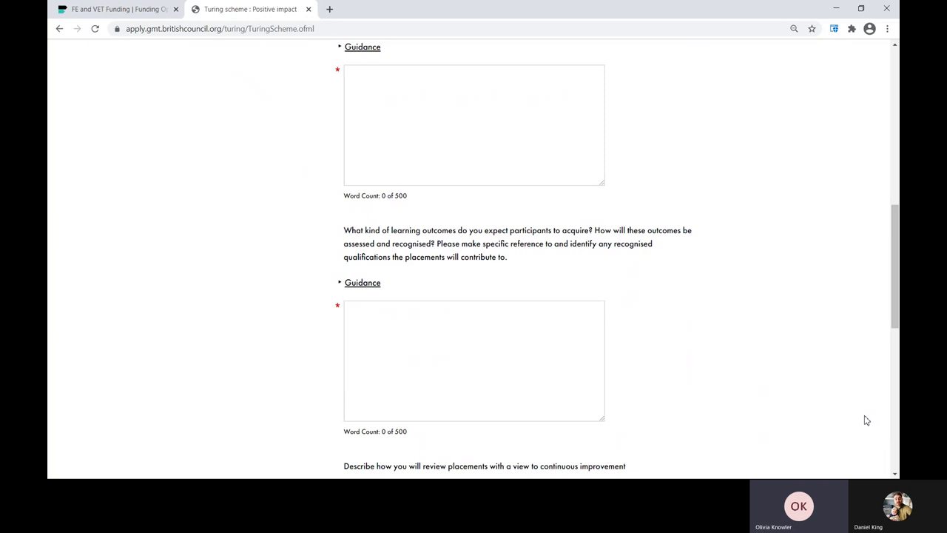
scroll(866, 420, "down", 3)
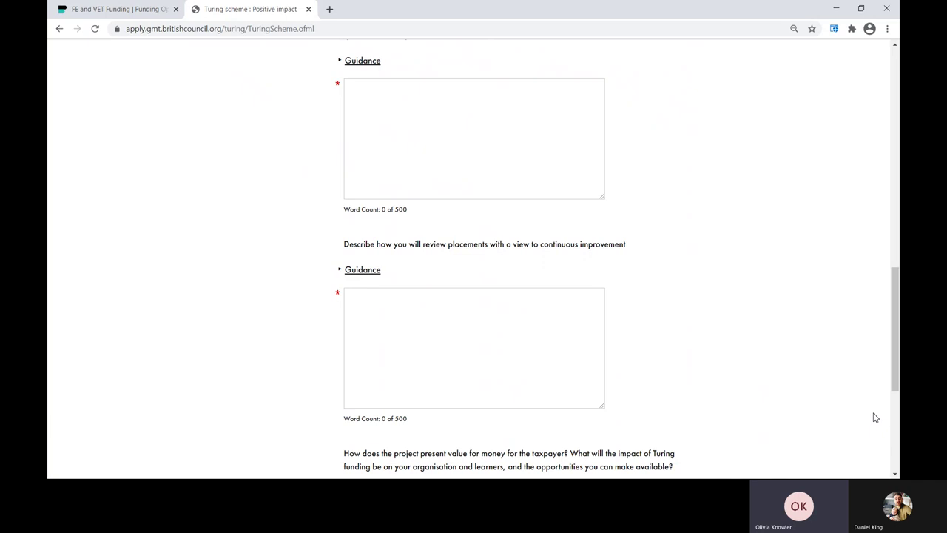
scroll(783, 403, "down", 5)
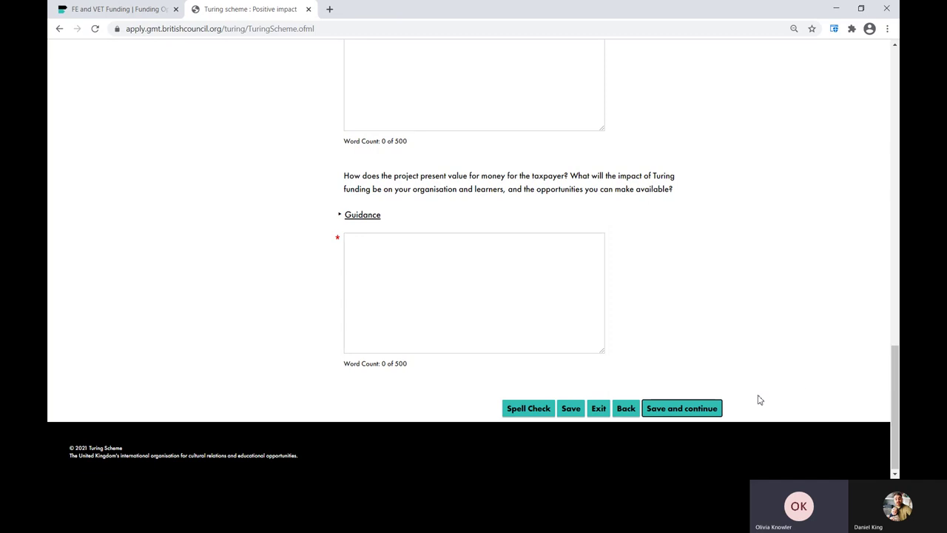
Step: Save the Positive impact section and review the International engagement questions down to the Yes/No questions on international partners
left_click(706, 409)
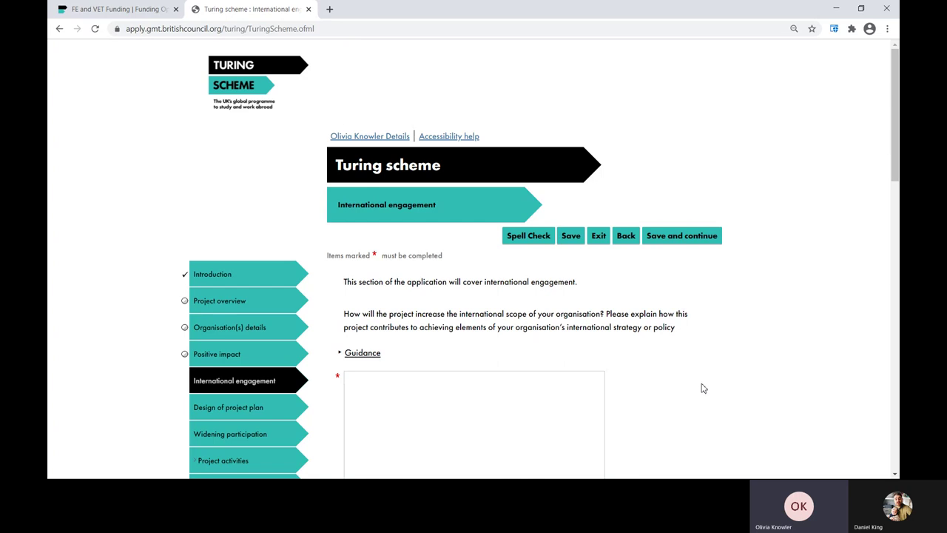
scroll(714, 404, "down", 1)
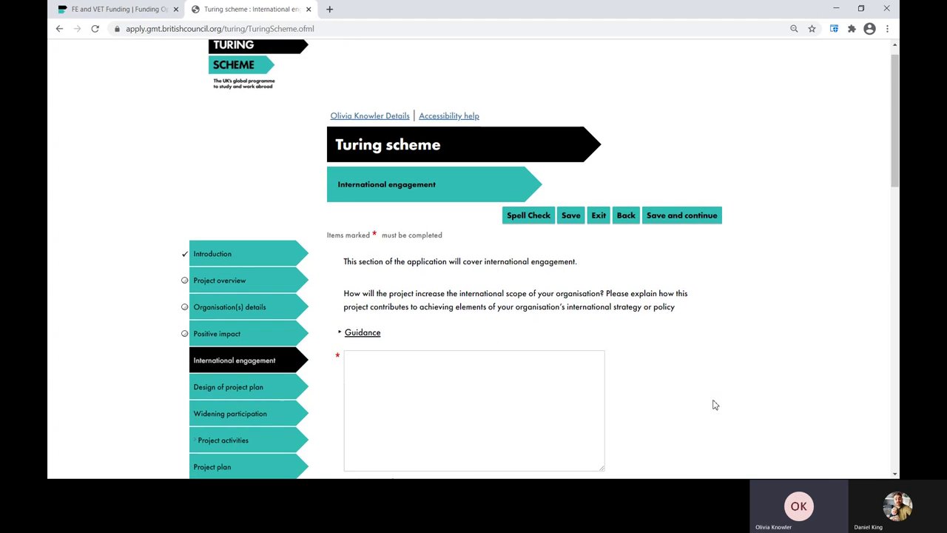
scroll(714, 404, "down", 5)
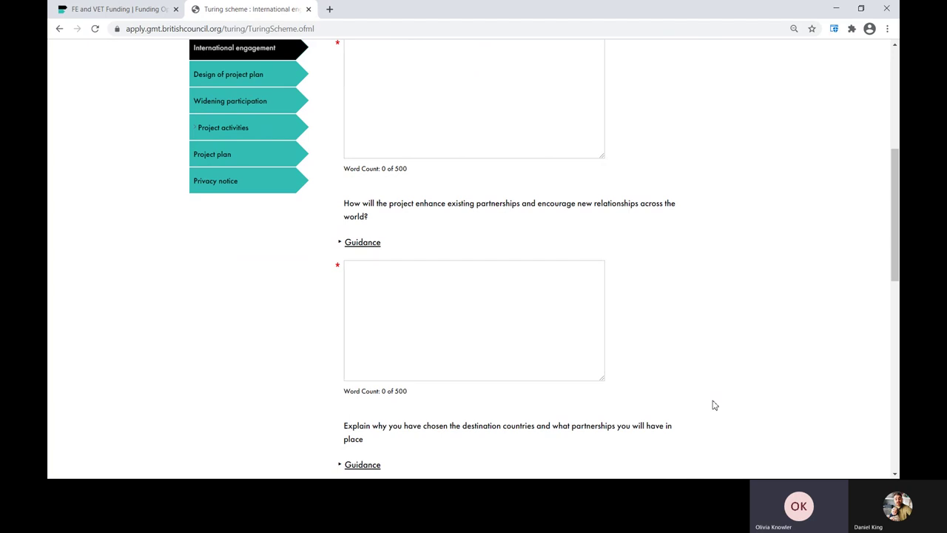
scroll(714, 404, "down", 4)
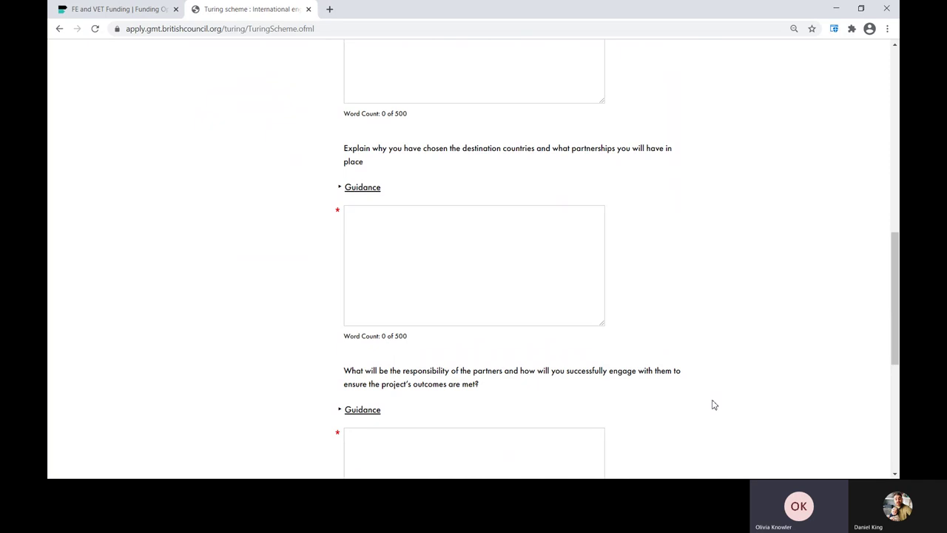
scroll(713, 405, "down", 3)
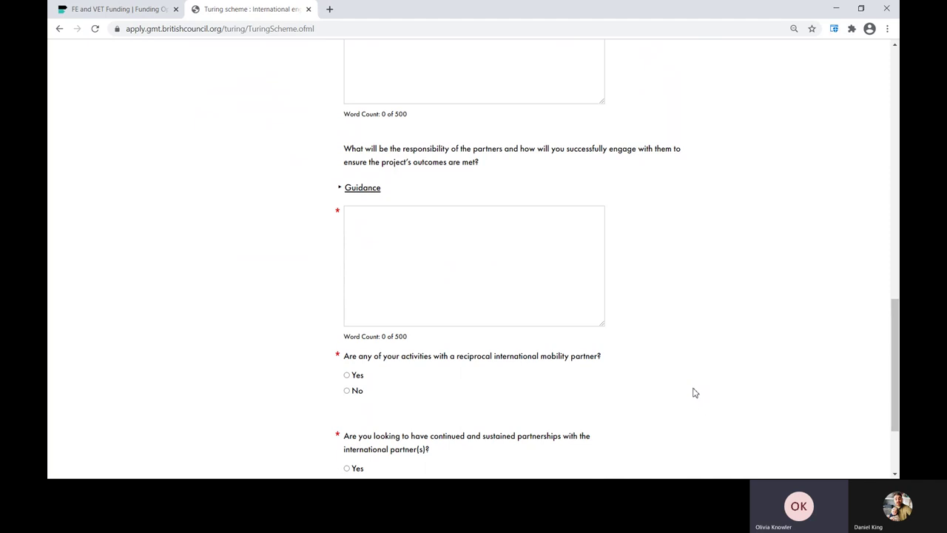
scroll(685, 390, "down", 3)
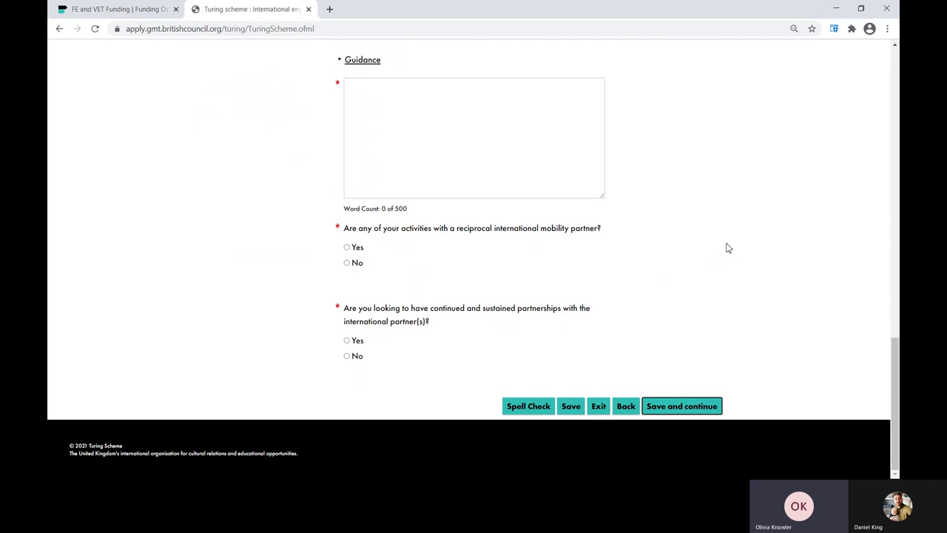
Step: Answer No to the reciprocal mobility partner and sustained partnerships questions, and save the International engagement section
left_click(353, 263)
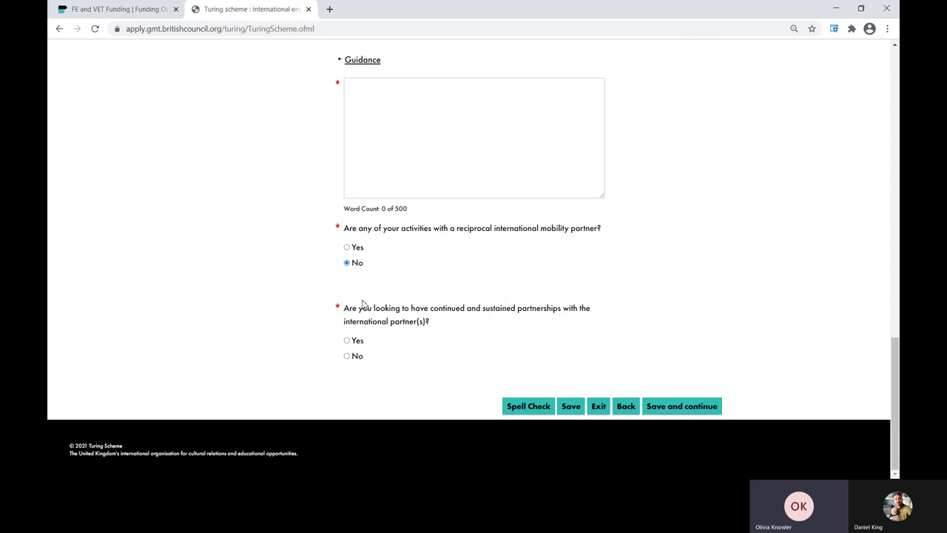
left_click(347, 356)
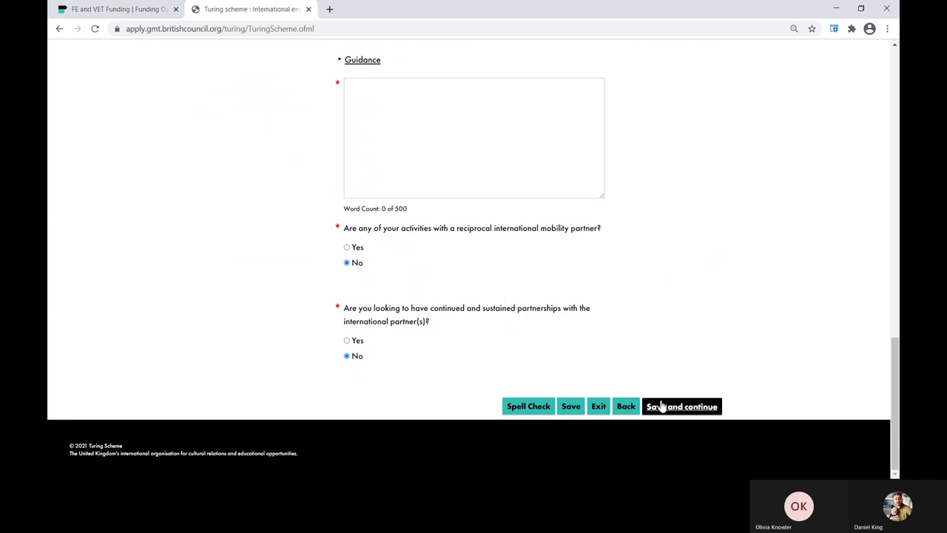
left_click(661, 406)
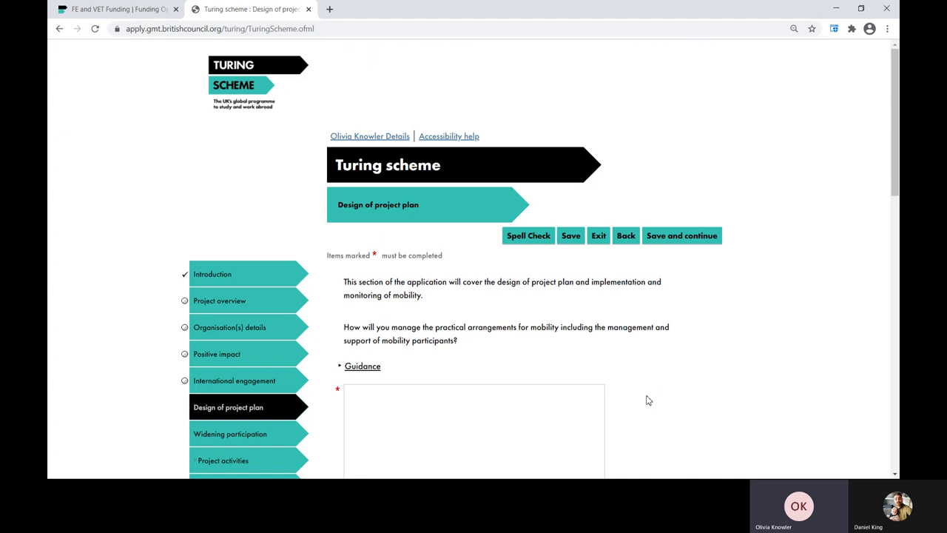
Step: Review the Design of project plan questions through to the one on using learner feedback, and save the section
scroll(646, 400, "down", 4)
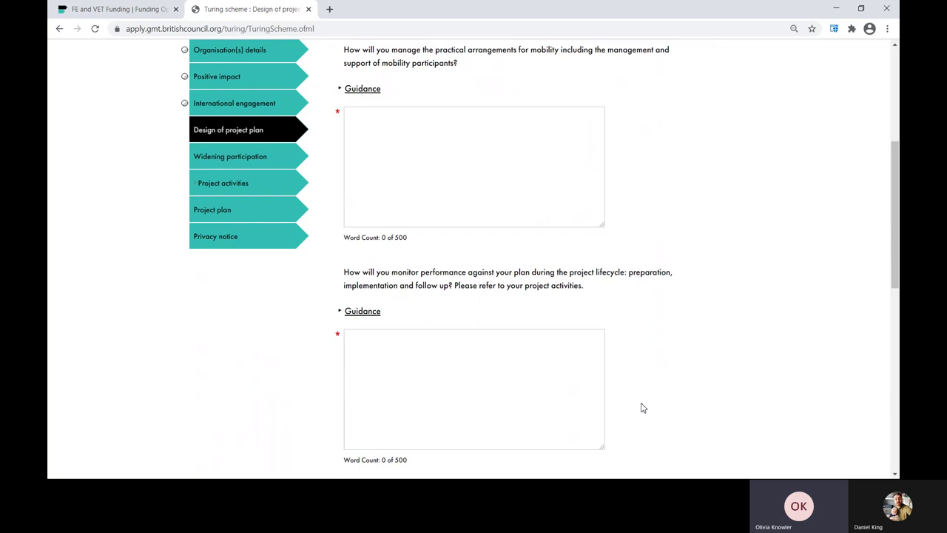
scroll(642, 408, "down", 5)
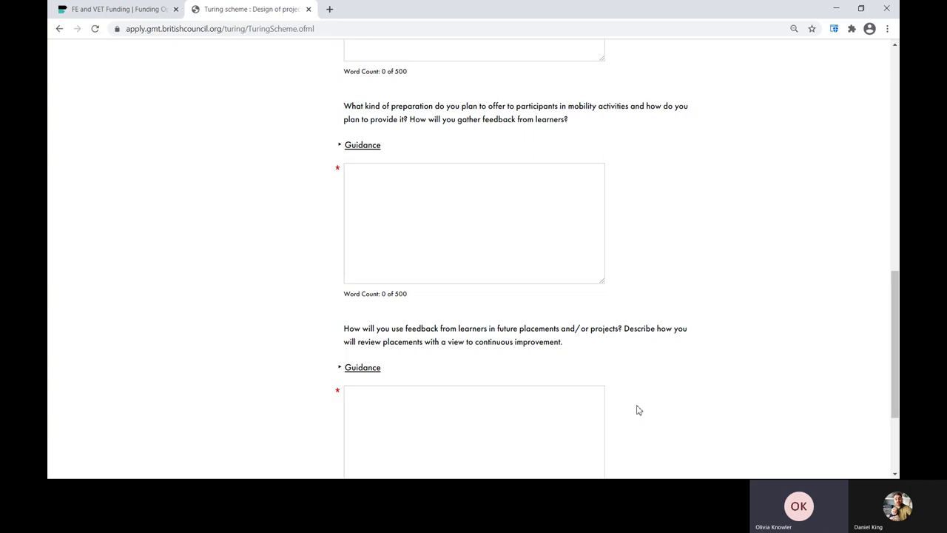
scroll(639, 410, "down", 3)
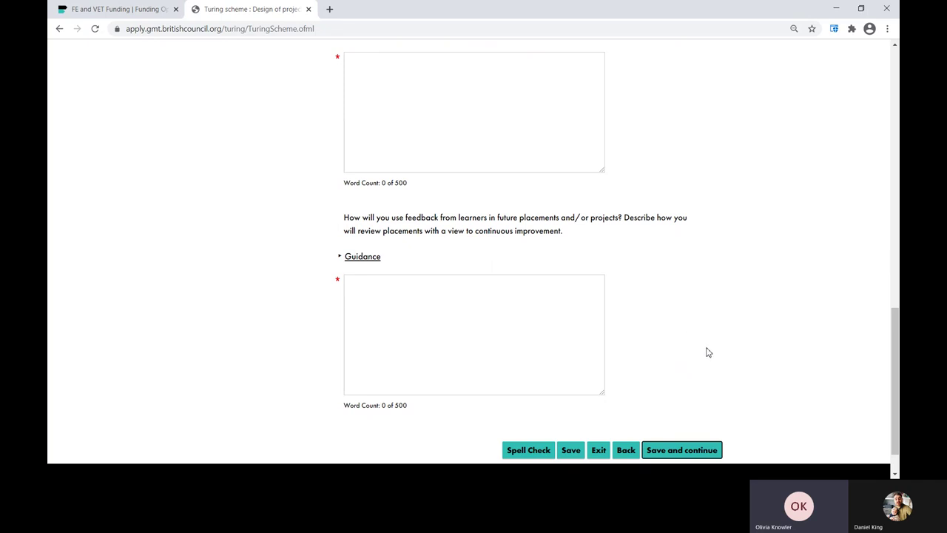
left_click(689, 452)
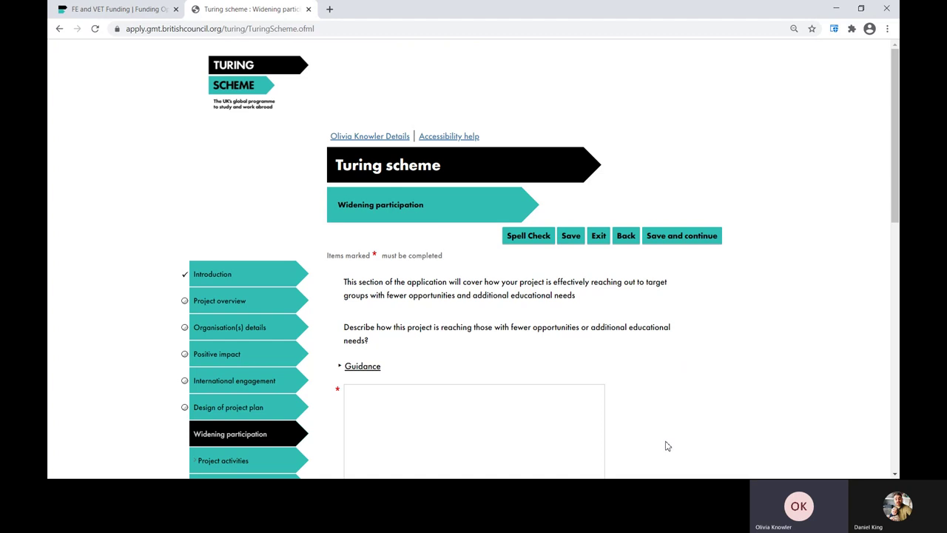
Step: Review the Widening participation questions on outreach, fair selection and support for disadvantaged participants
scroll(666, 443, "down", 3)
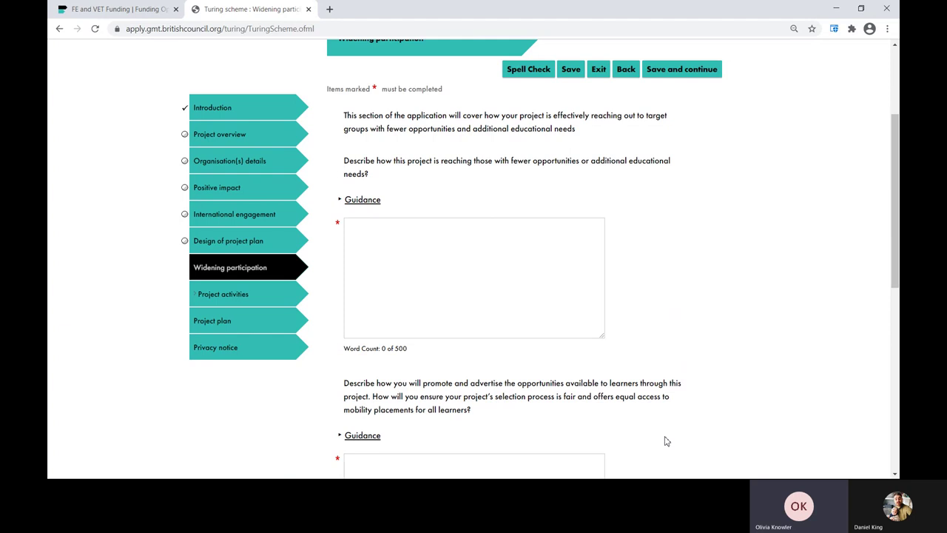
scroll(664, 441, "down", 3)
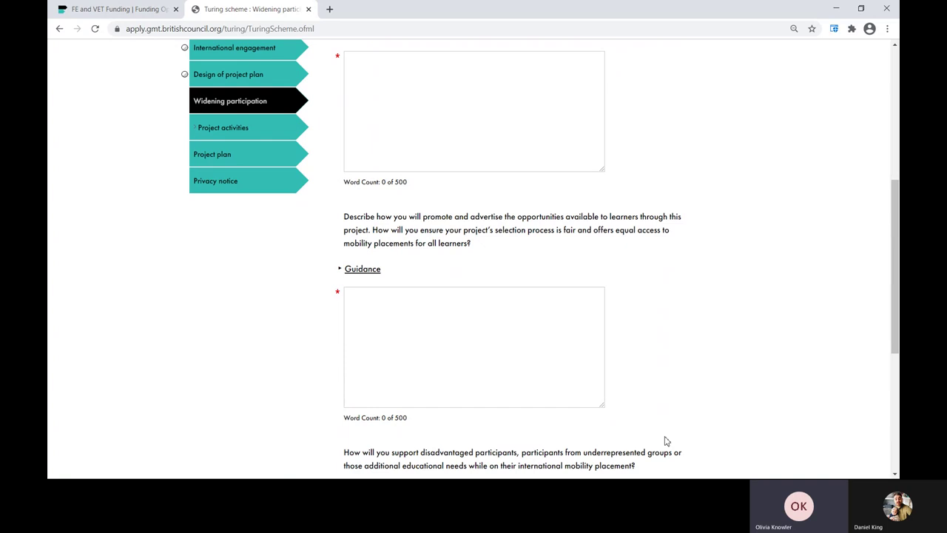
scroll(664, 441, "down", 5)
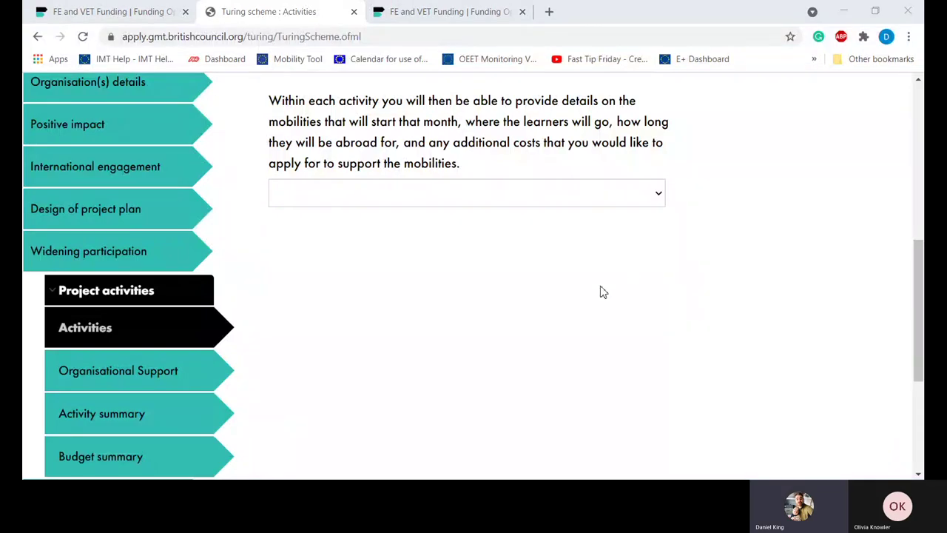
Step: Set the number of months with mobilities starting to 1 and open the Activity one section
scroll(603, 291, "up", 1)
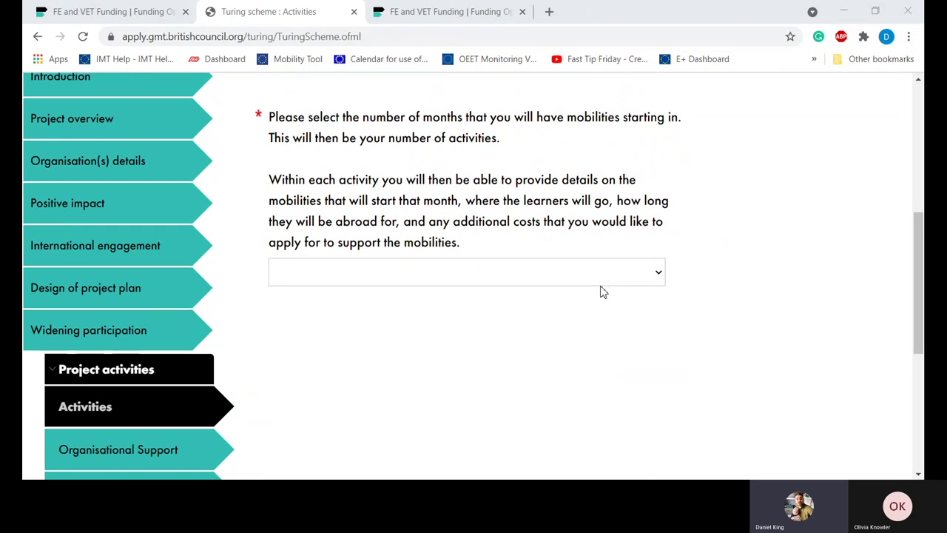
scroll(602, 291, "up", 4)
scroll(602, 291, "down", 2)
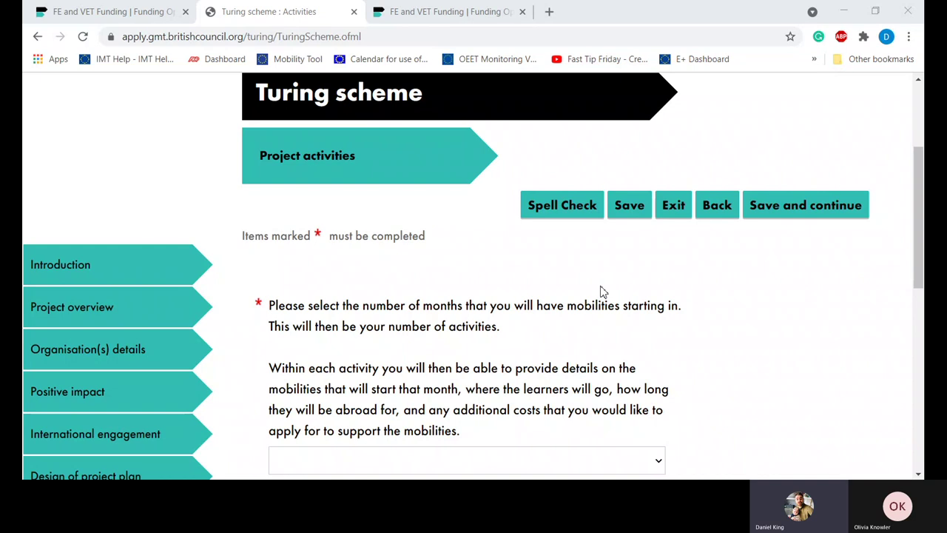
scroll(603, 292, "down", 3)
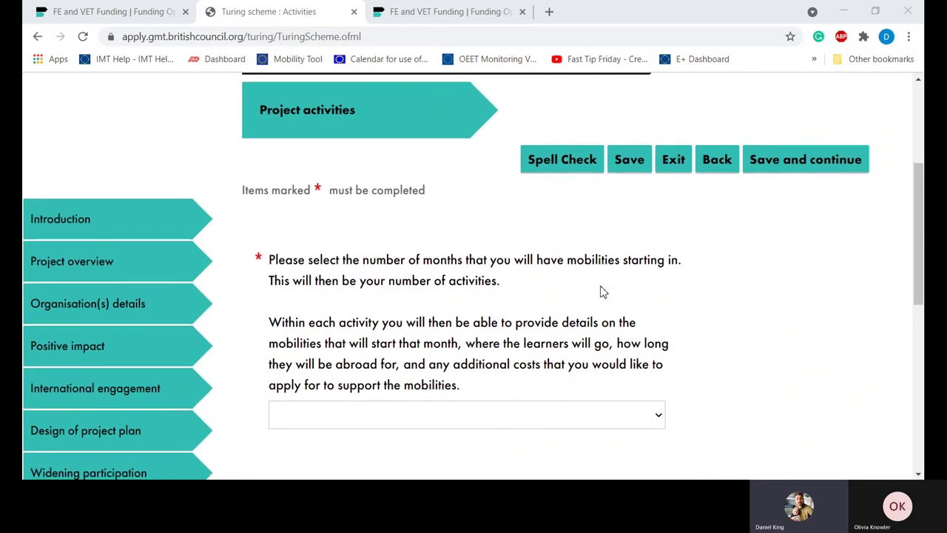
scroll(603, 292, "down", 1)
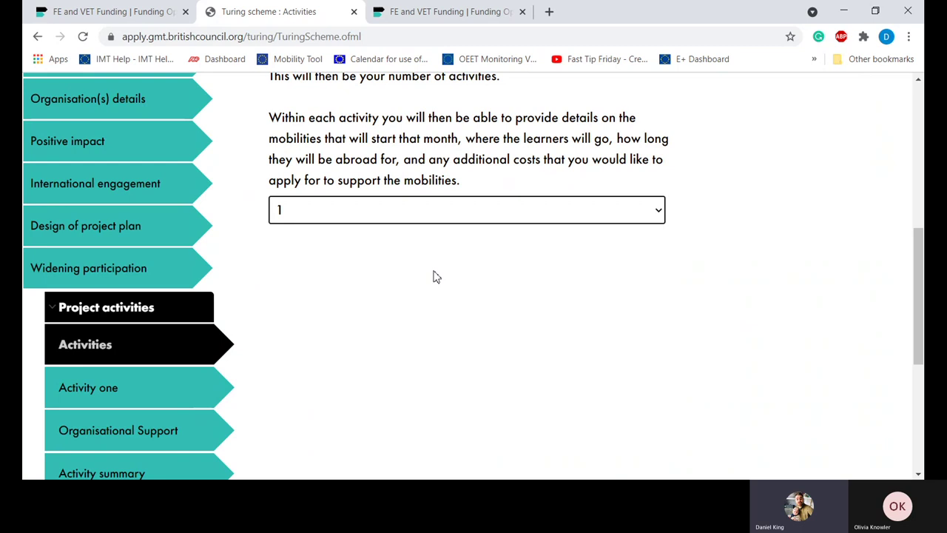
scroll(436, 275, "down", 1)
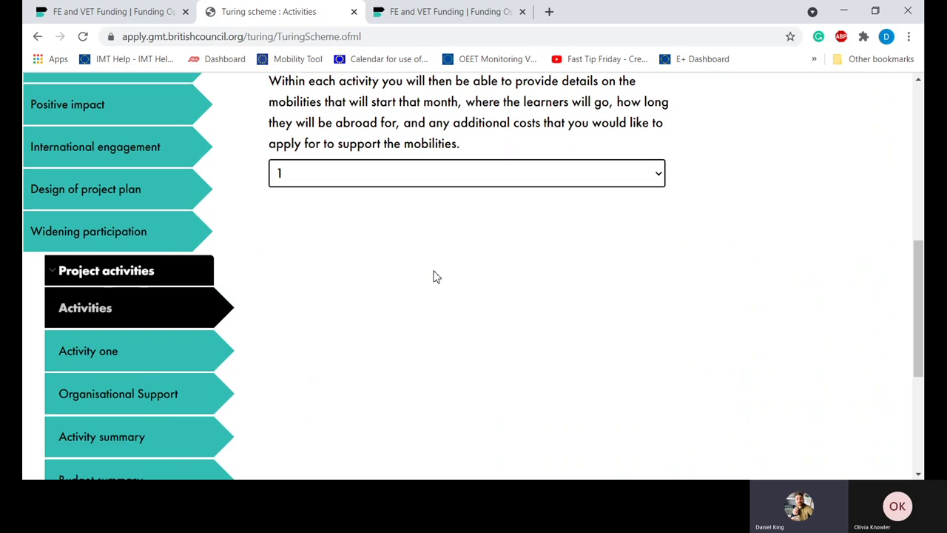
left_click(155, 353)
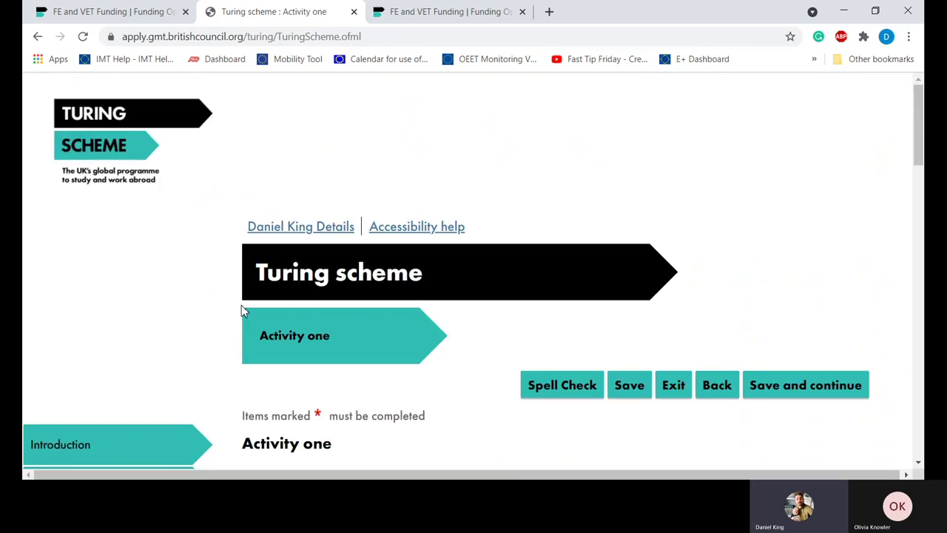
Step: Set Activity one's start month to January 2022 and its anticipated point of expenditure to 1 month before activity start month
scroll(437, 370, "down", 3)
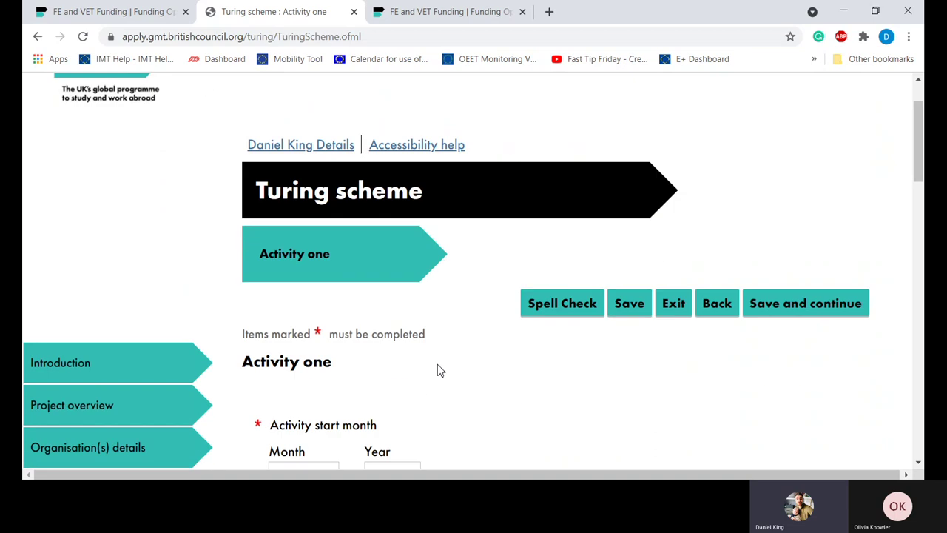
scroll(437, 370, "down", 2)
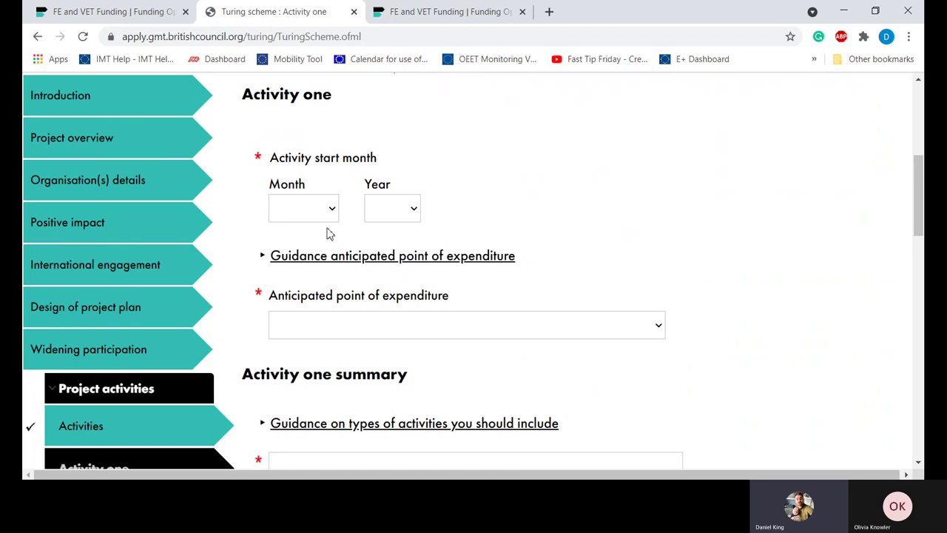
left_click(306, 208)
left_click(303, 249)
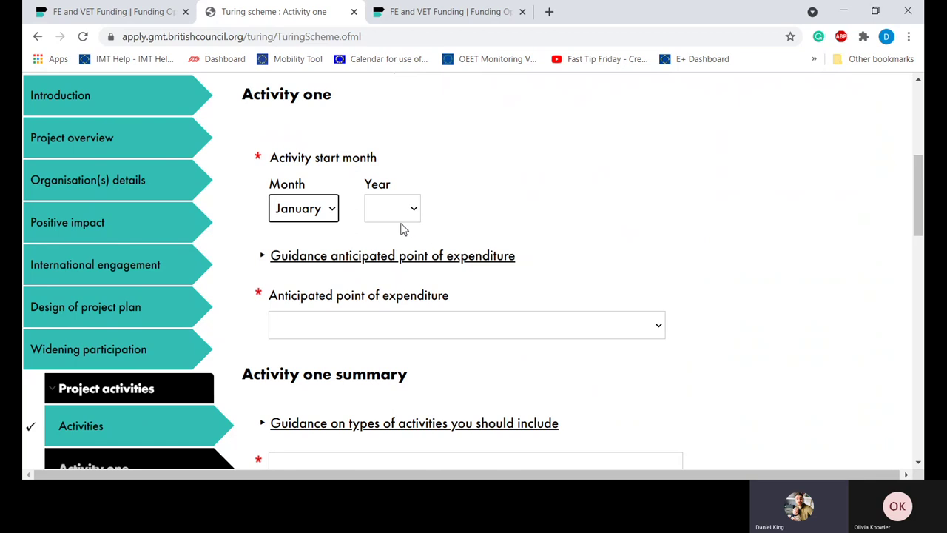
left_click(403, 226)
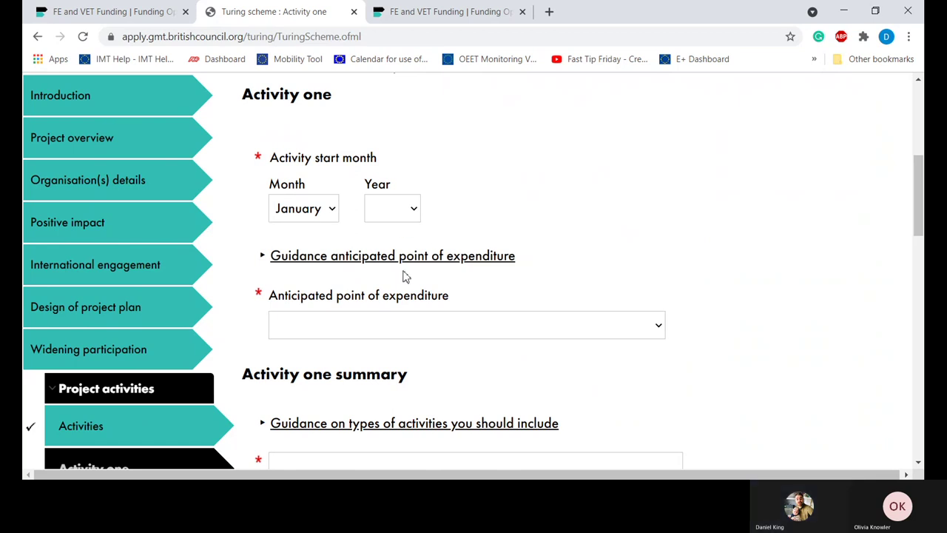
left_click(404, 276)
left_click(560, 207)
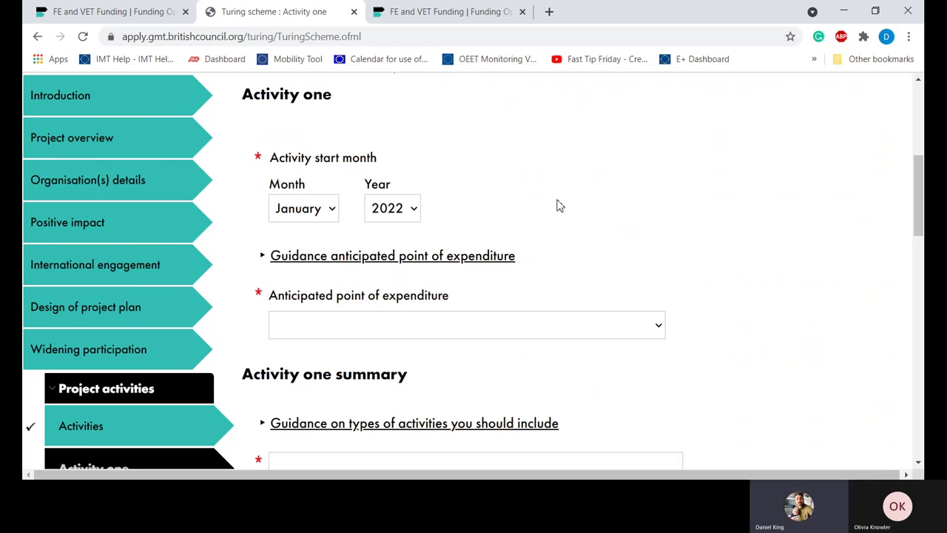
scroll(560, 206, "down", 2)
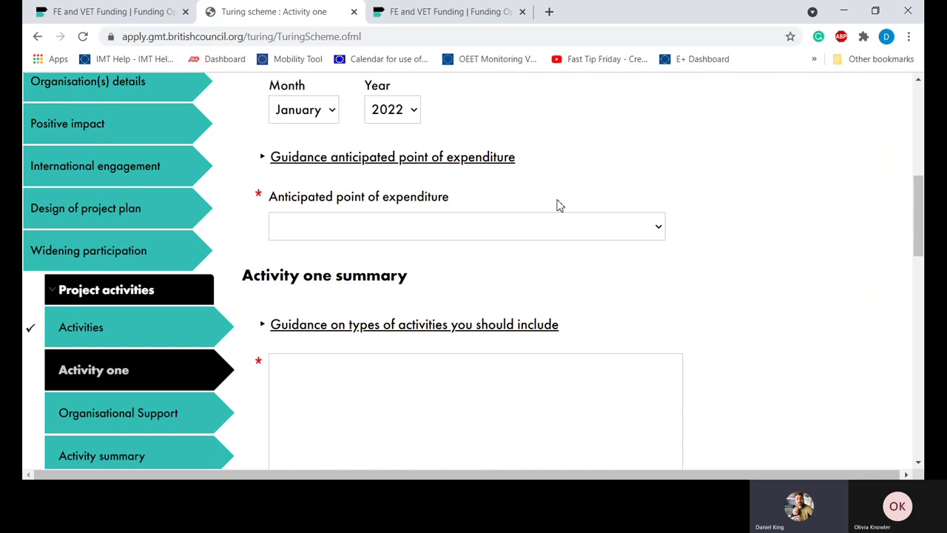
left_click(478, 271)
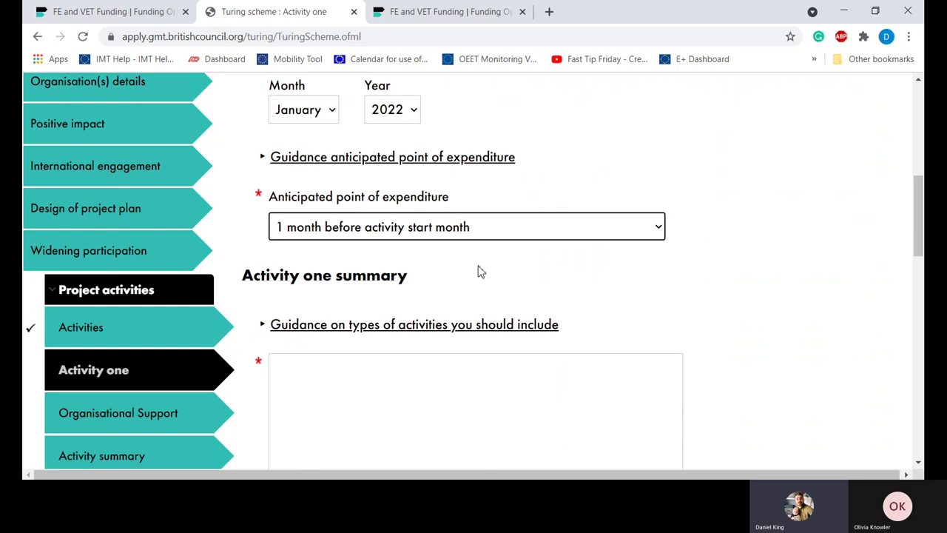
Step: Start a new cost of living entry for Activity one with the activity type Traineeship Mobility
scroll(477, 272, "down", 3)
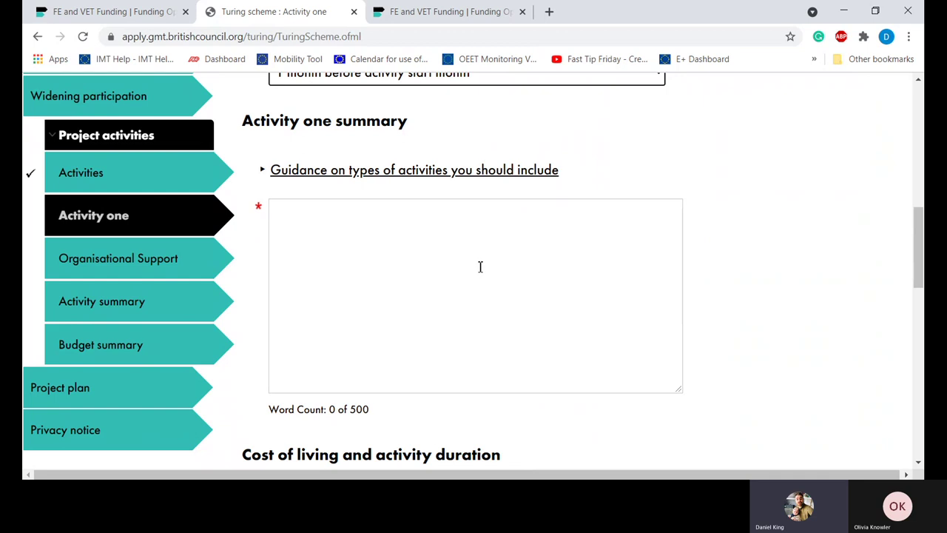
scroll(480, 267, "down", 4)
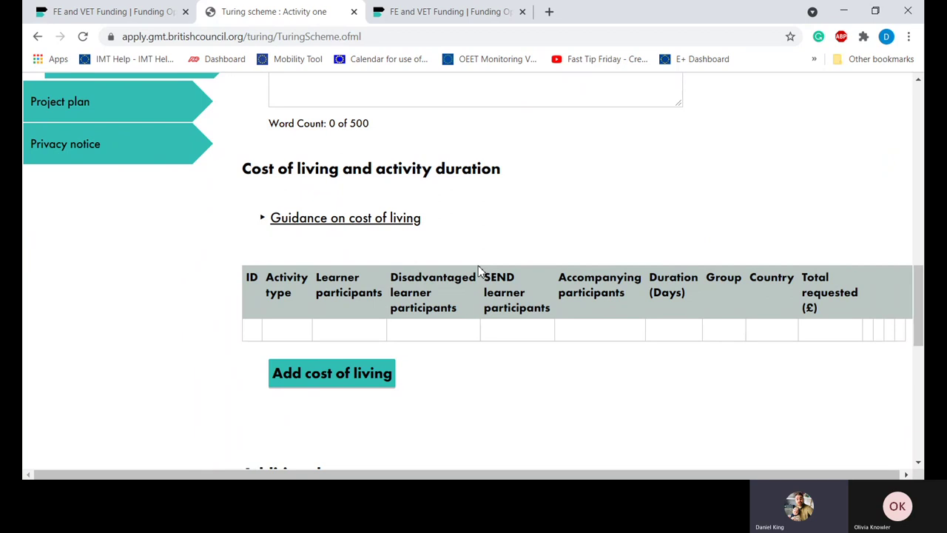
left_click(378, 375)
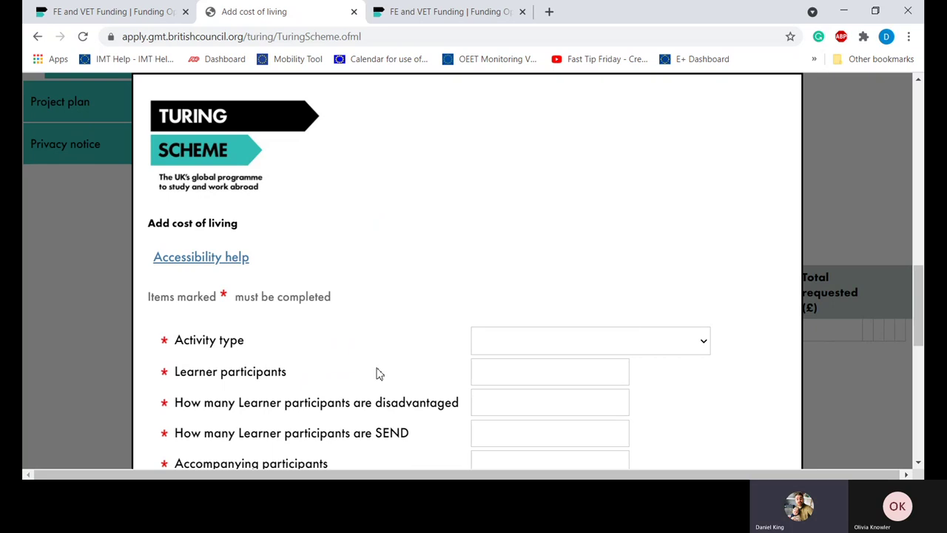
scroll(376, 374, "down", 2)
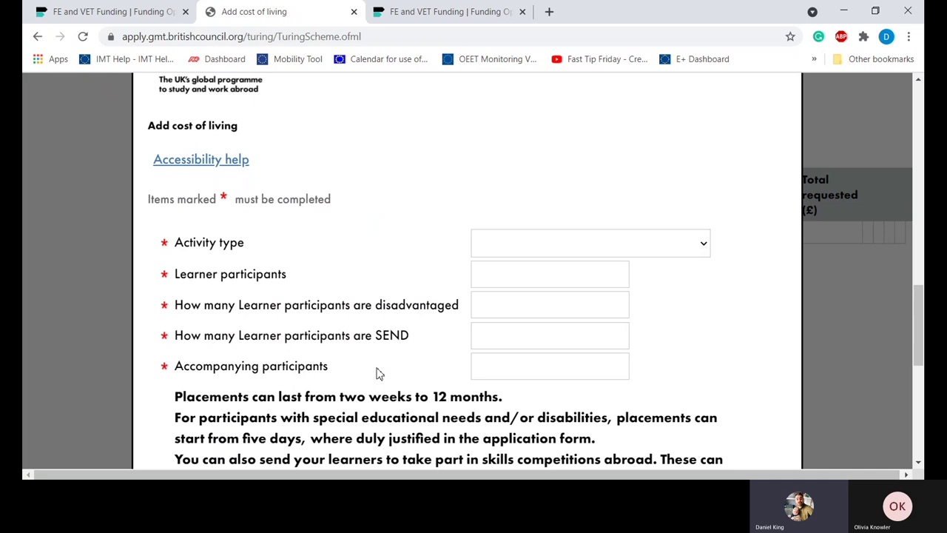
left_click(577, 250)
left_click(512, 305)
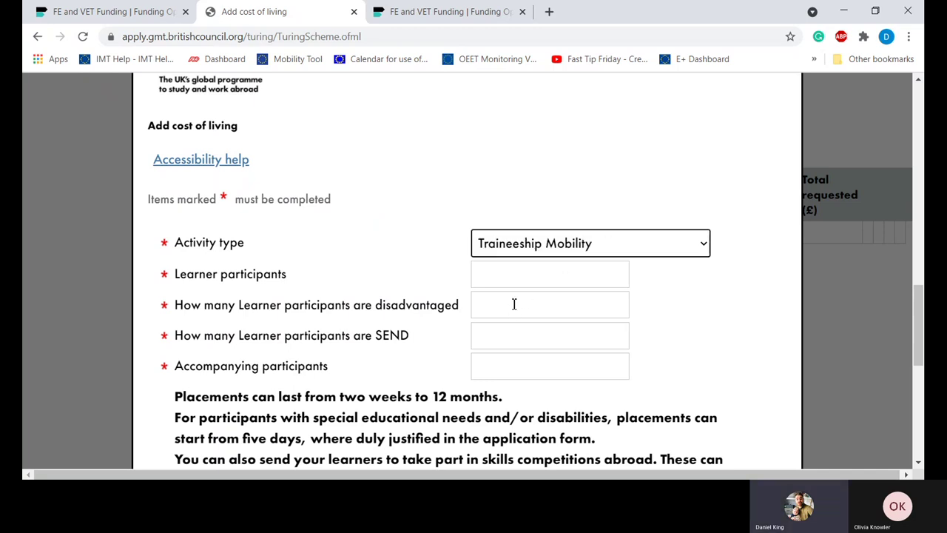
Step: Enter 10 learner participants and 10 disadvantaged learner participants in the cost of living entry
scroll(420, 199, "down", 1)
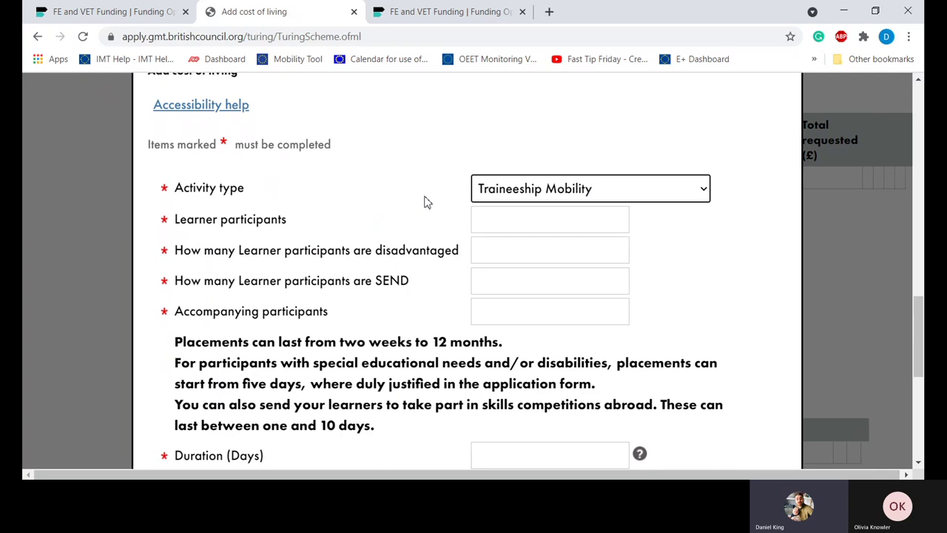
left_click(488, 216)
type("10")
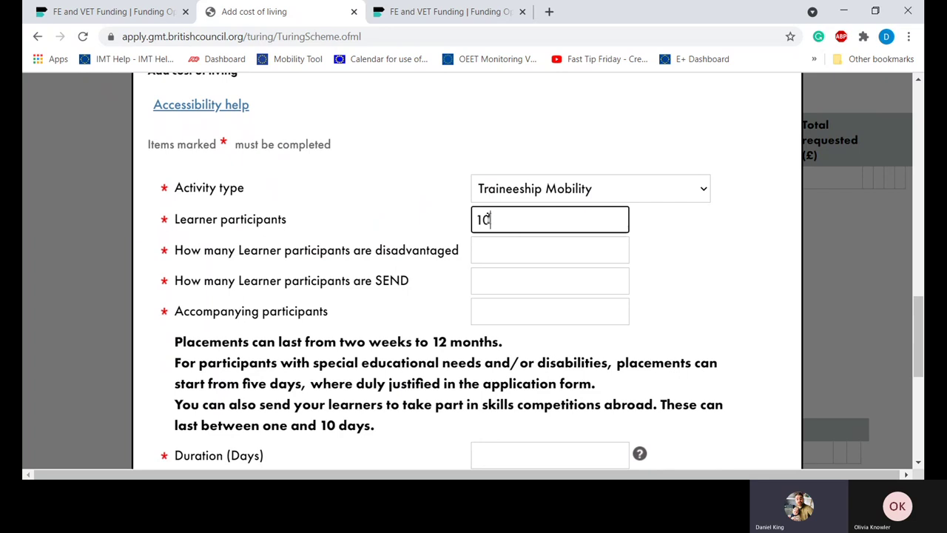
left_click(500, 249)
type("10")
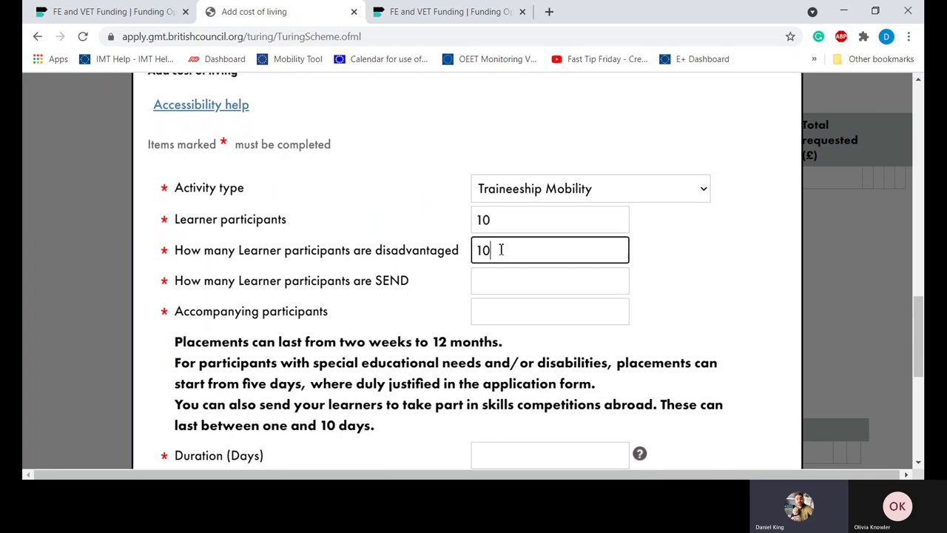
Step: Enter 0 SEND learner participants and 1 accompanying participant in the cost of living entry
left_click(500, 288)
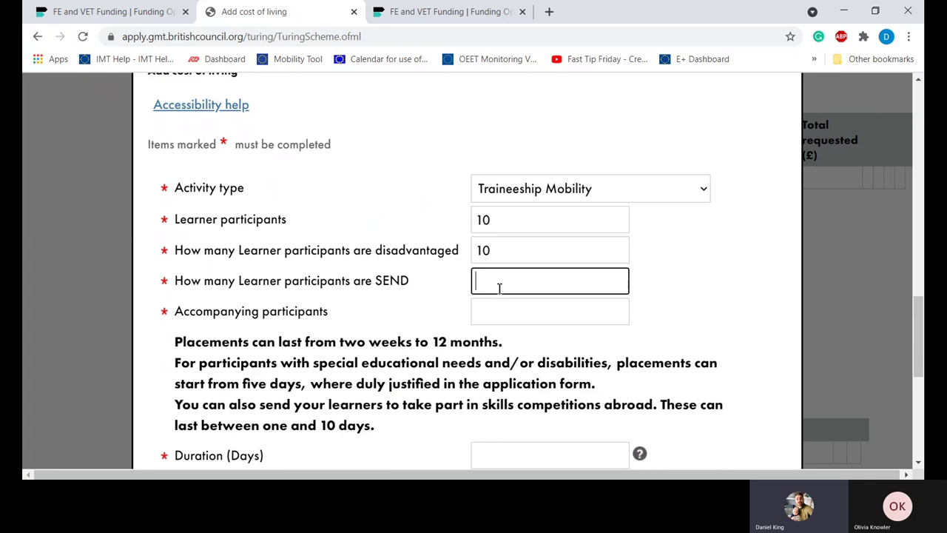
type("0")
key("BackSpace")
left_click(490, 319)
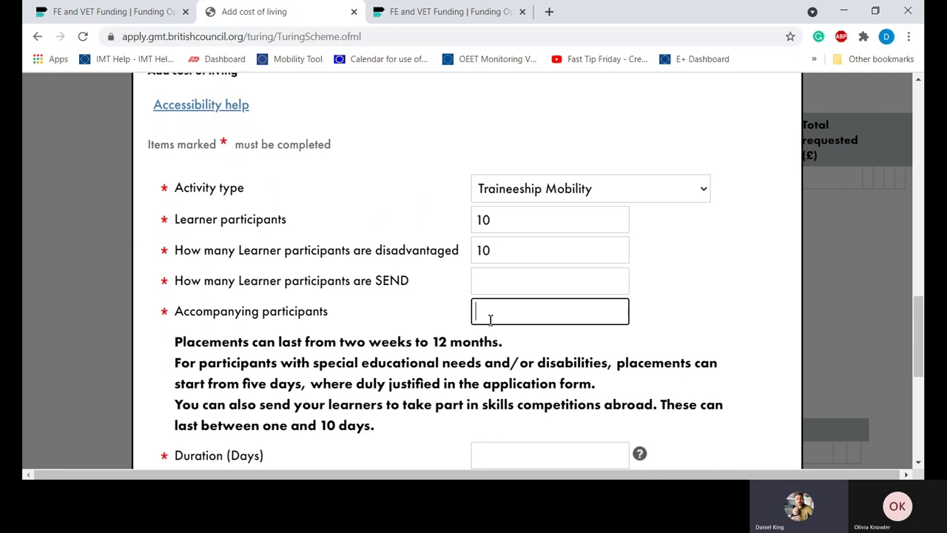
type("1")
scroll(490, 319, "down", 1)
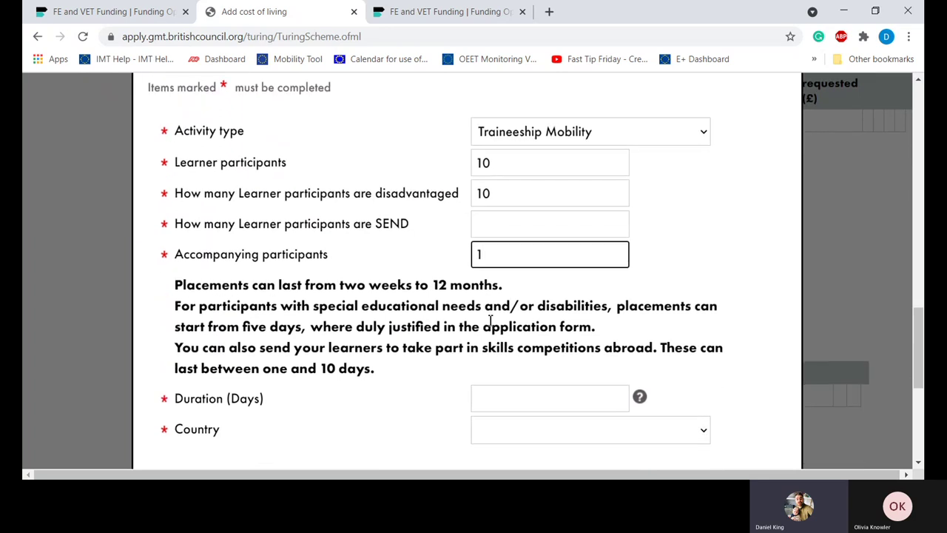
scroll(490, 319, "down", 1)
scroll(490, 319, "up", 2)
left_click(509, 255)
type("0")
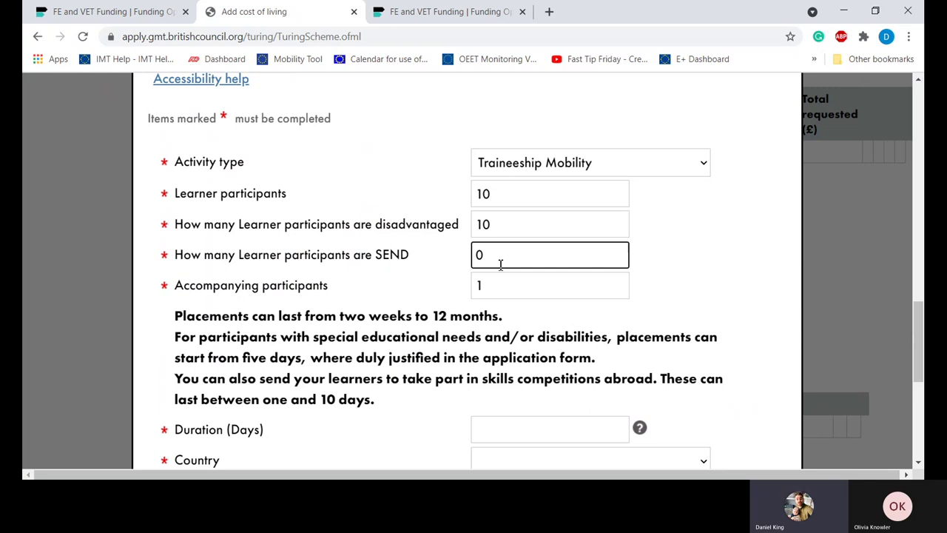
Step: Set the cost of living entry's duration to 20 days and its country to Austria, and save the entry
scroll(500, 264, "down", 1)
left_click(516, 331)
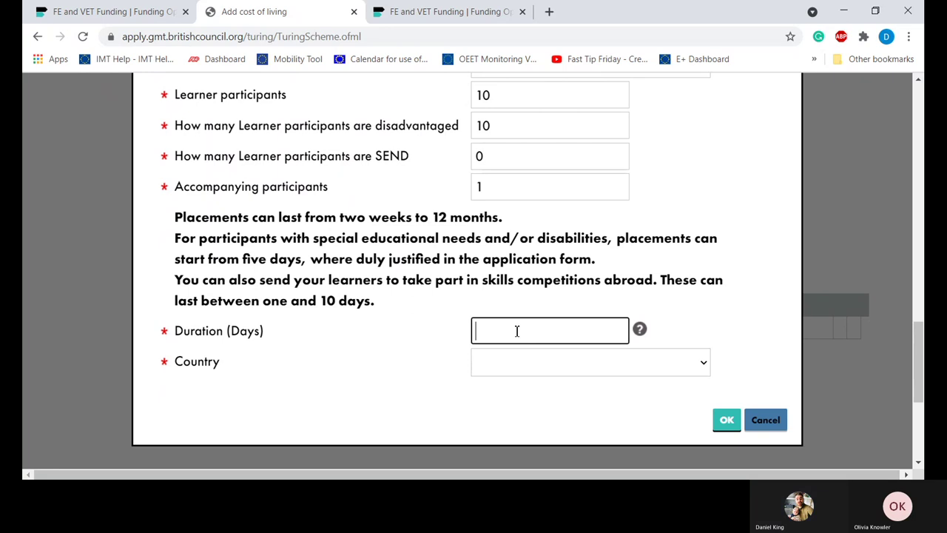
type("20")
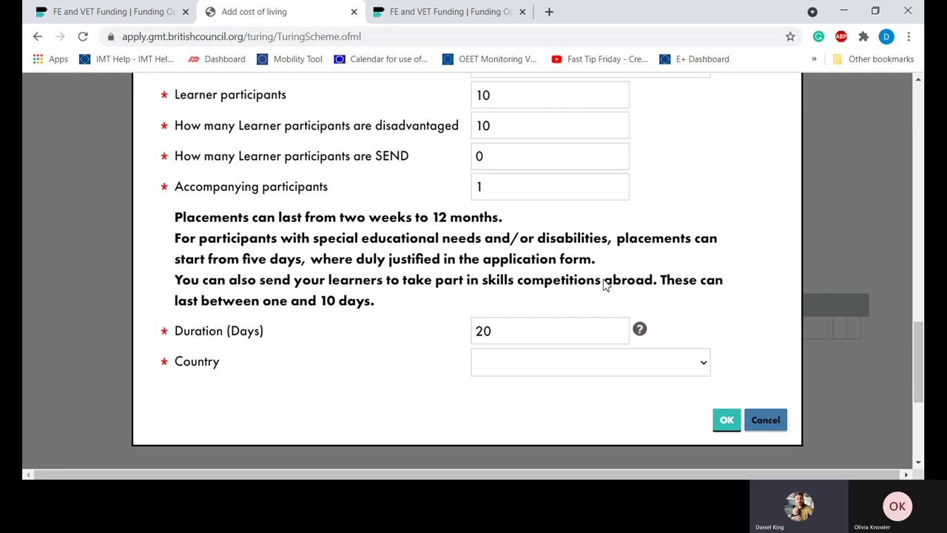
left_click(584, 259)
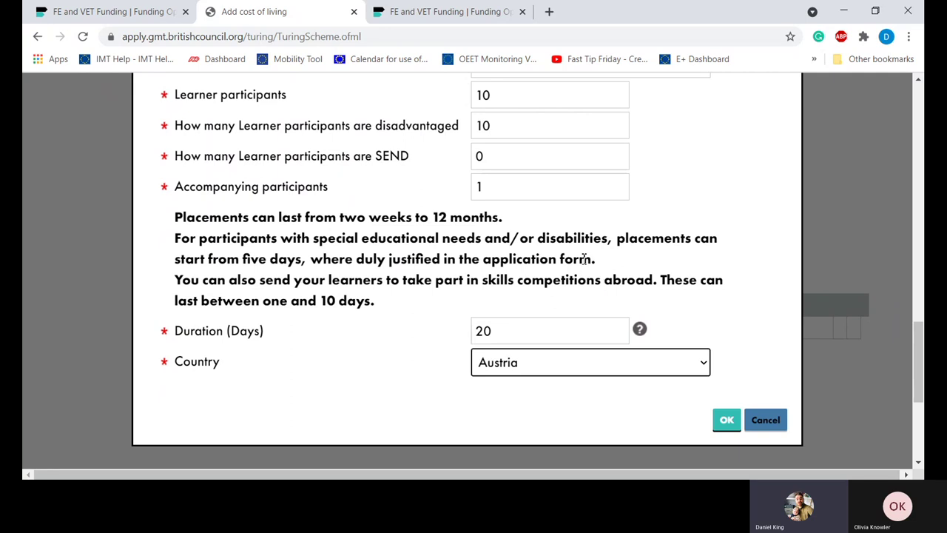
left_click(393, 413)
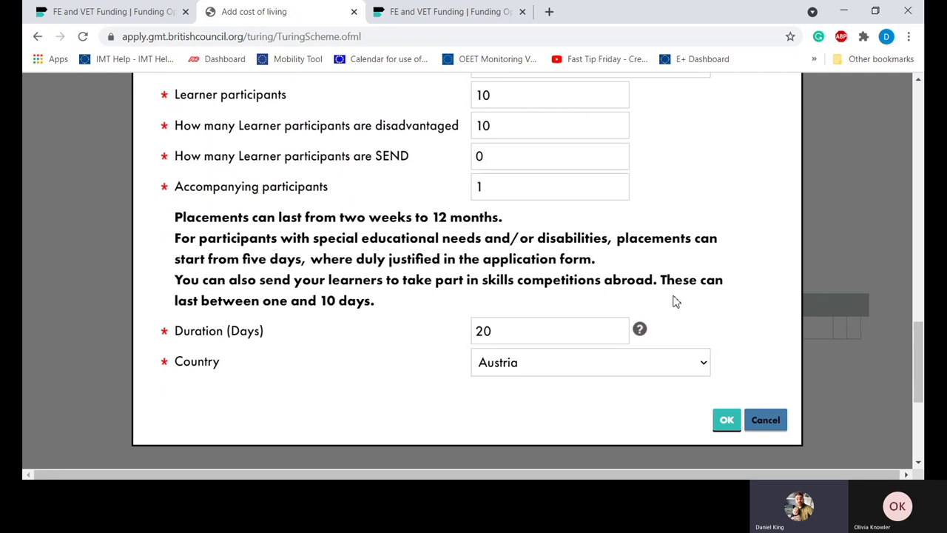
scroll(675, 302, "down", 1)
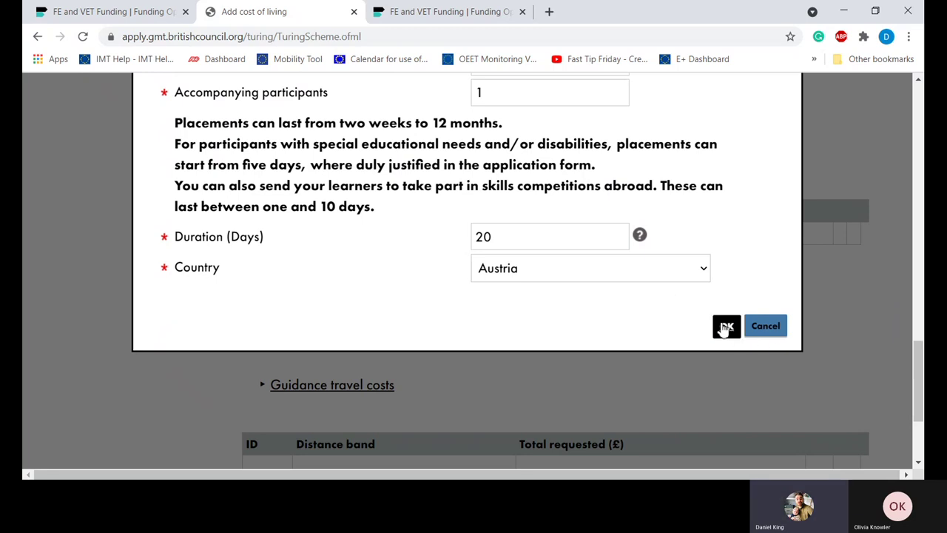
scroll(626, 296, "up", 1)
scroll(625, 296, "down", 1)
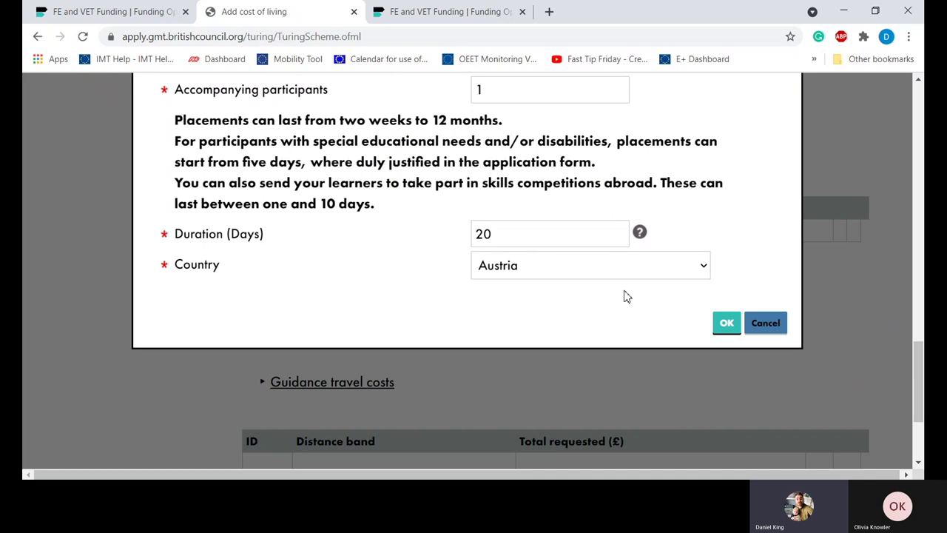
left_click(728, 333)
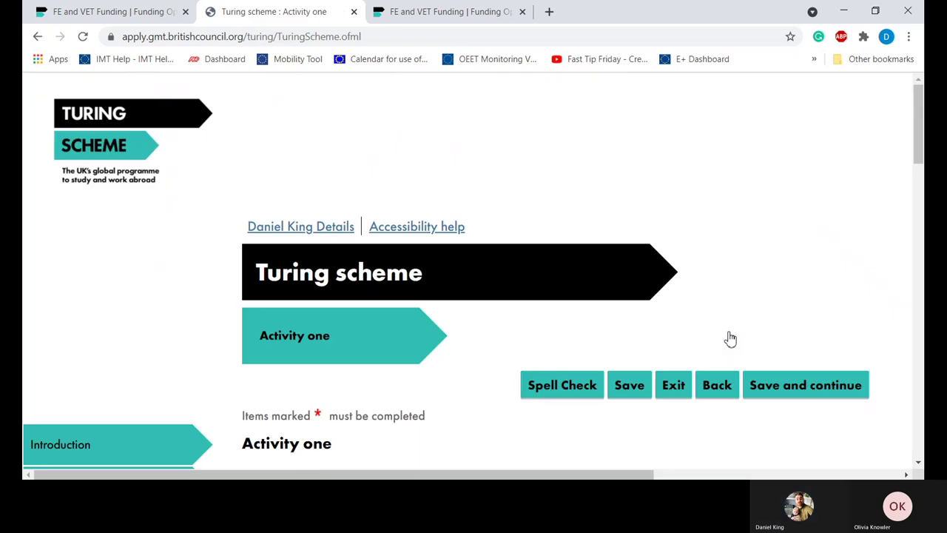
Step: Add an Exceptional travel additional cost of 1000 to Activity one's Traineeship Mobility entry
scroll(532, 379, "down", 1)
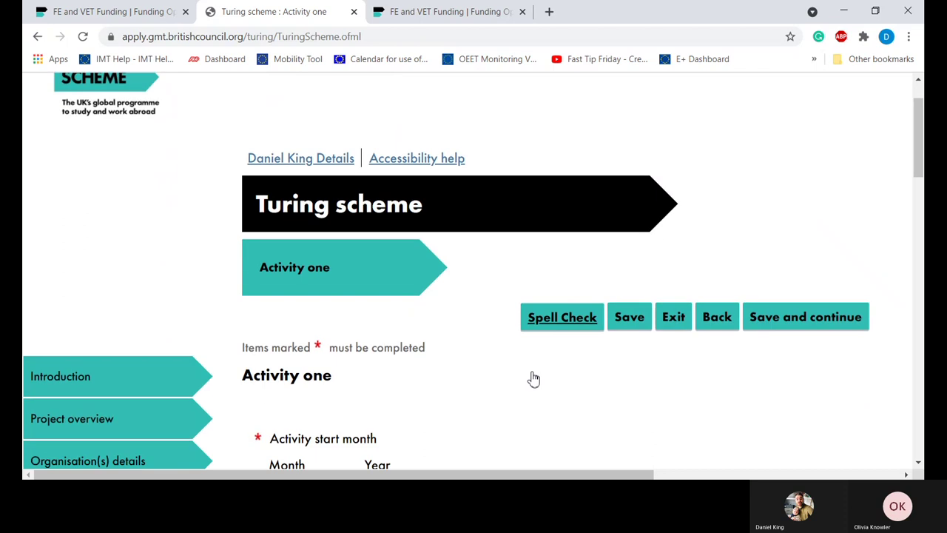
scroll(534, 377, "down", 6)
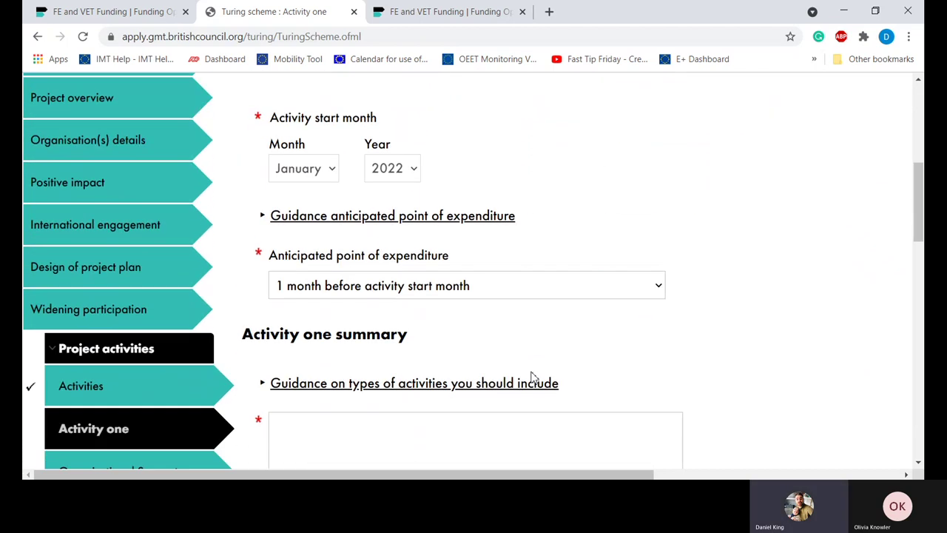
scroll(533, 372, "down", 6)
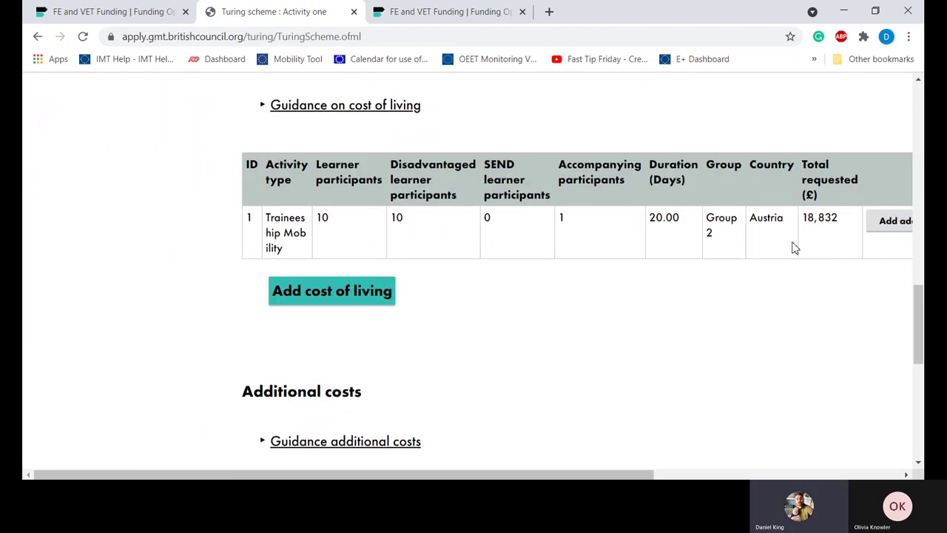
scroll(520, 255, "down", 1)
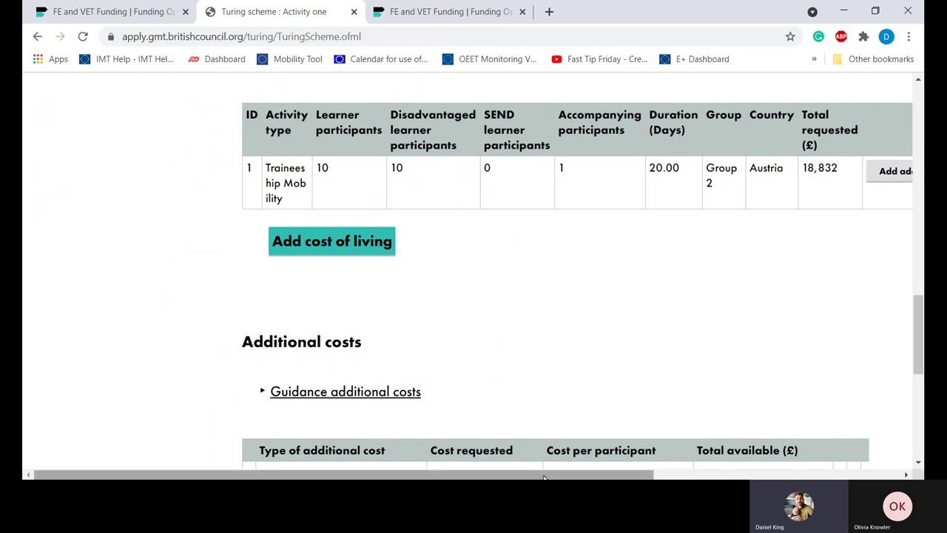
left_click_drag(563, 474, 683, 447)
left_click(726, 172)
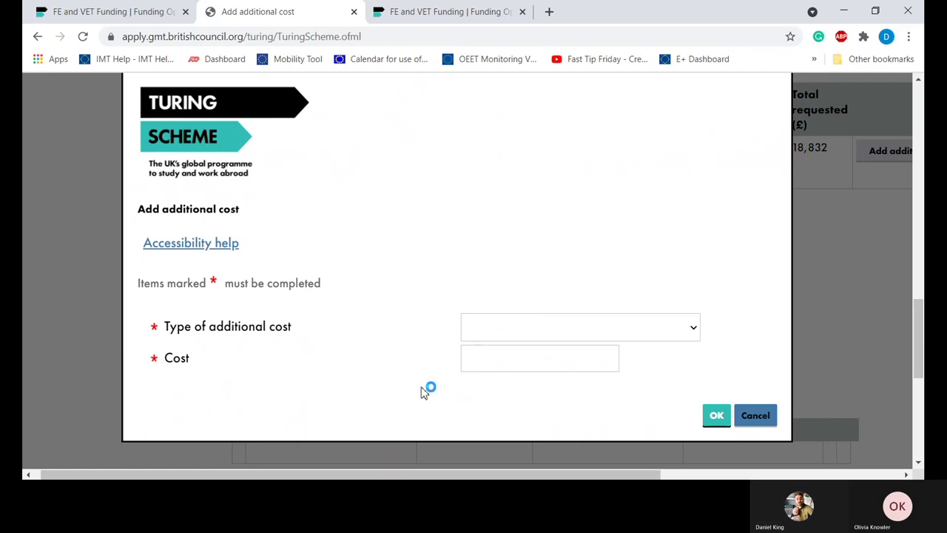
left_click(503, 363)
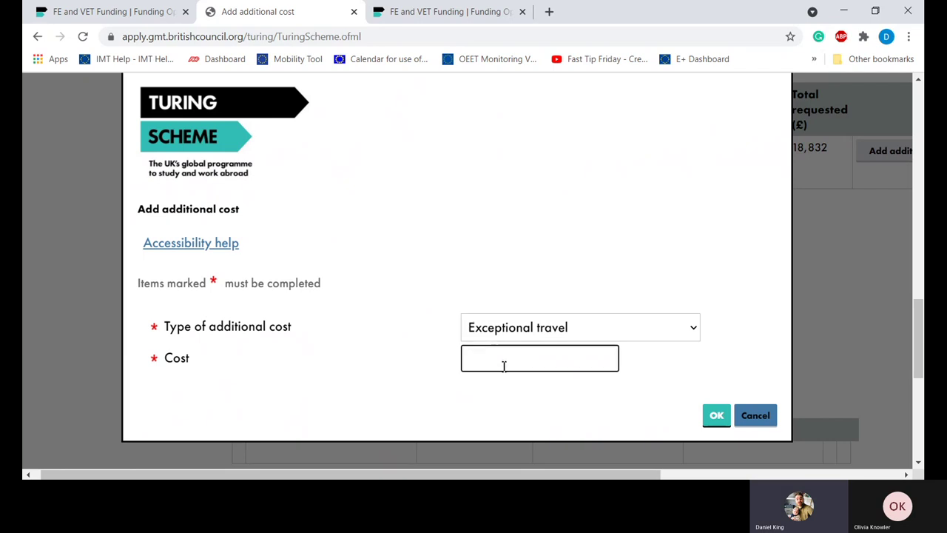
type("1000")
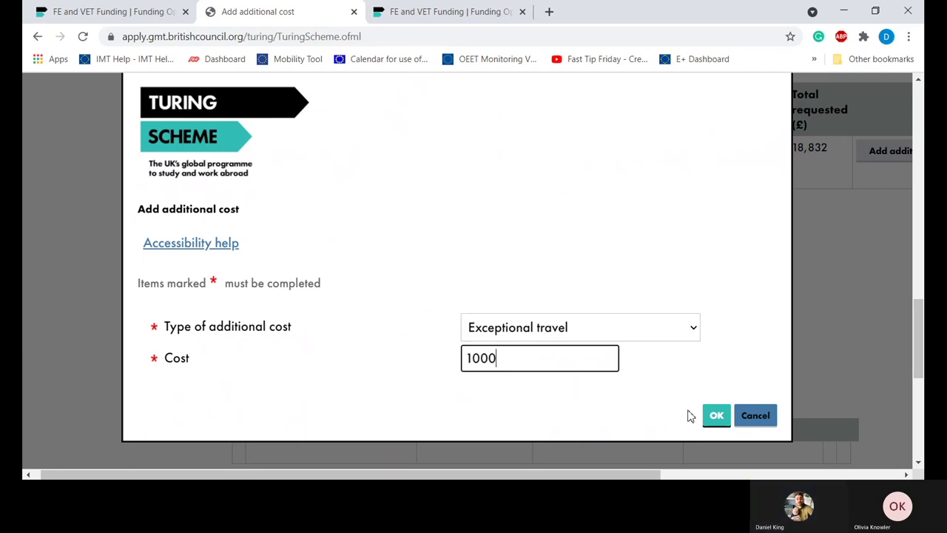
scroll(673, 400, "down", 2)
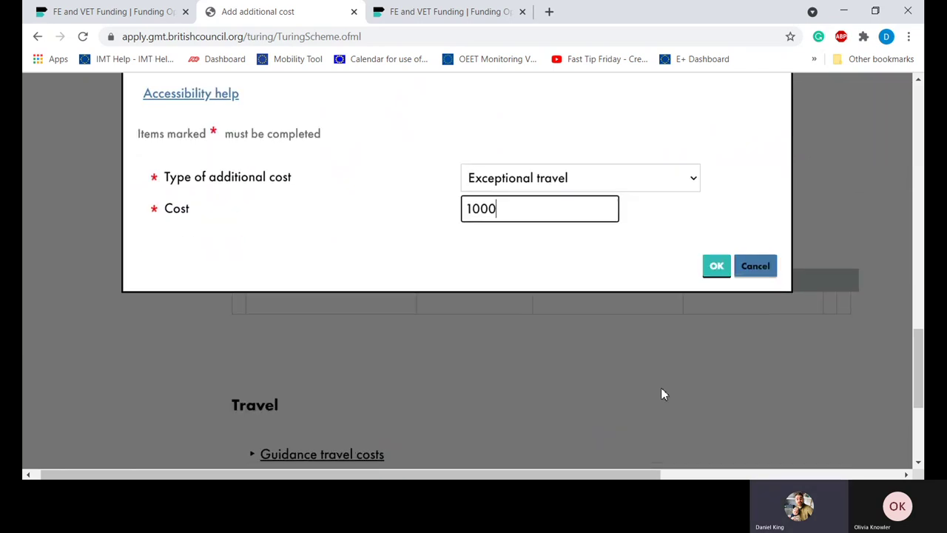
left_click(719, 271)
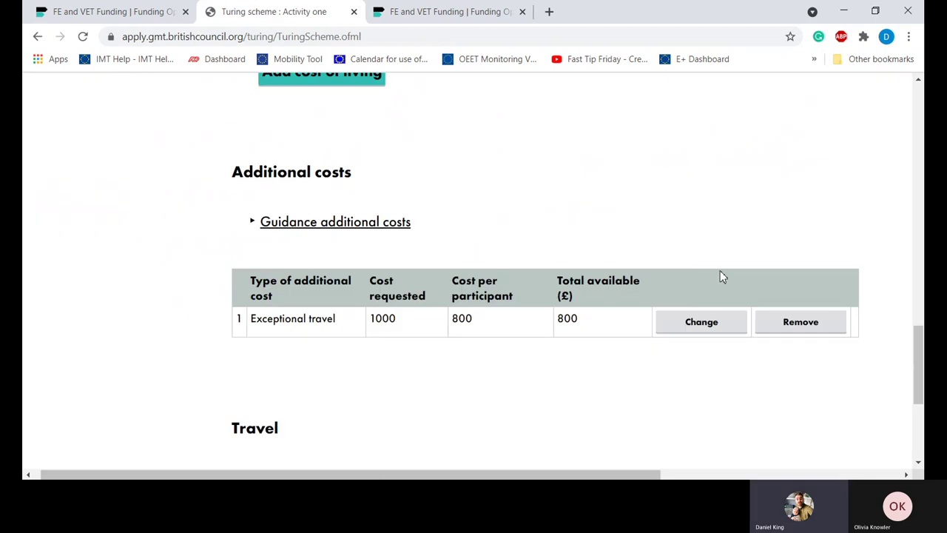
Step: Start a new travel entry for the Traineeship Mobility row in Activity one's cost of living table
scroll(519, 427, "down", 2)
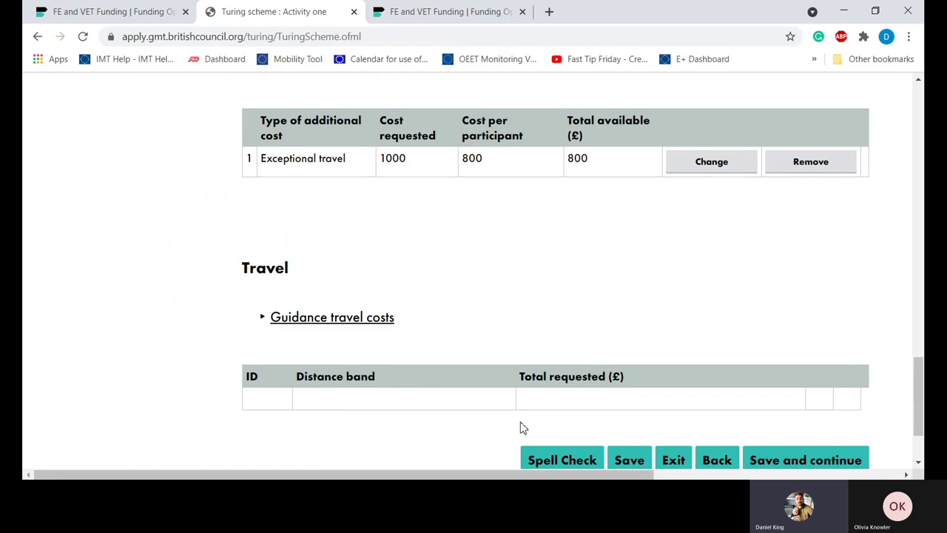
scroll(522, 427, "down", 2)
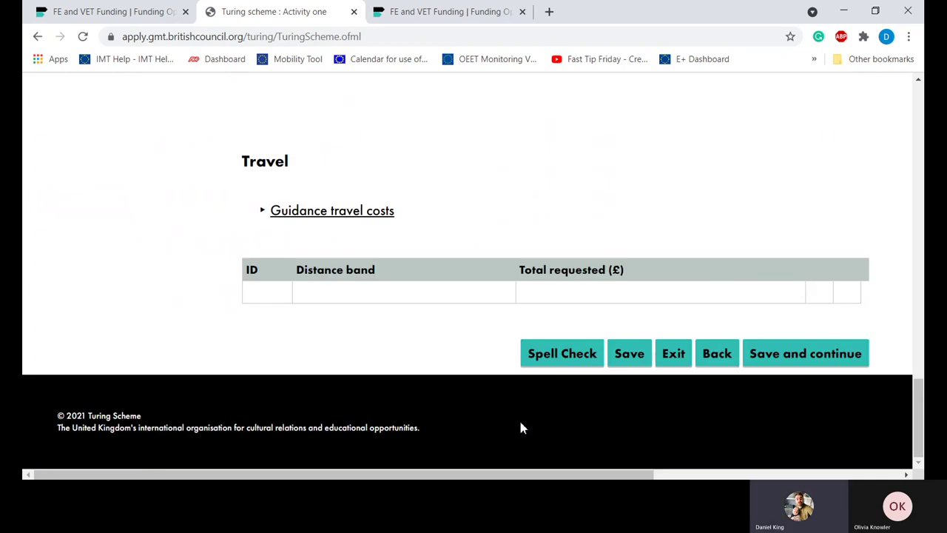
scroll(520, 427, "up", 10)
scroll(520, 427, "right", 2)
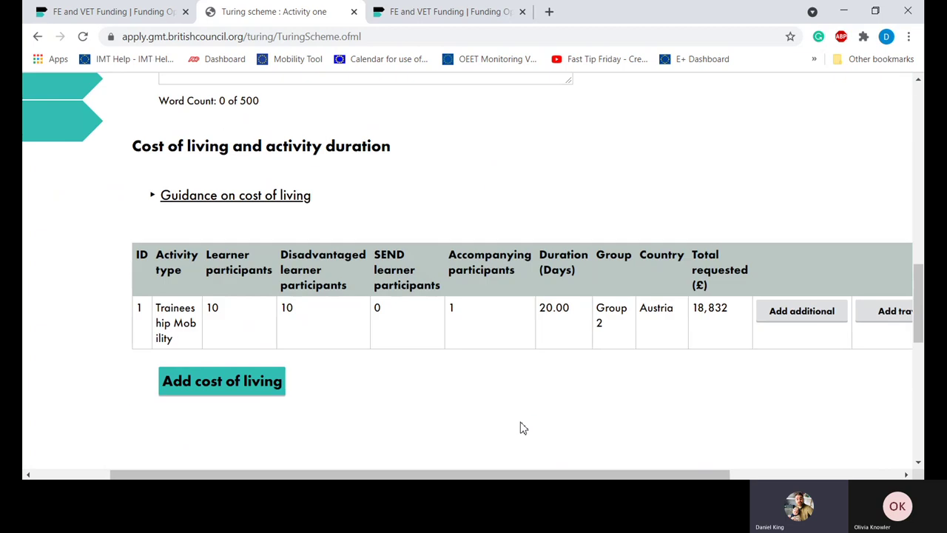
left_click(885, 309)
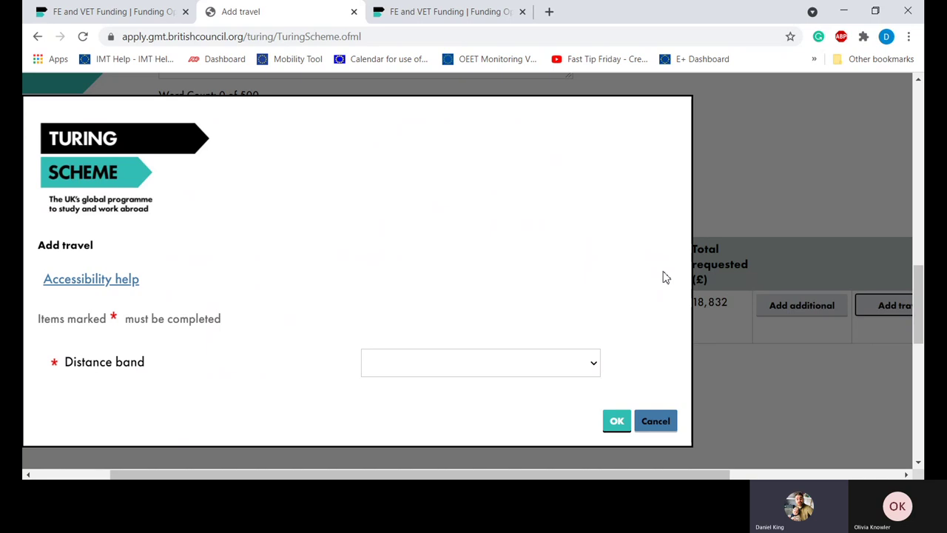
Step: Search the web for googlemaps in a new browser tab and switch to Google Maps
left_click(548, 13)
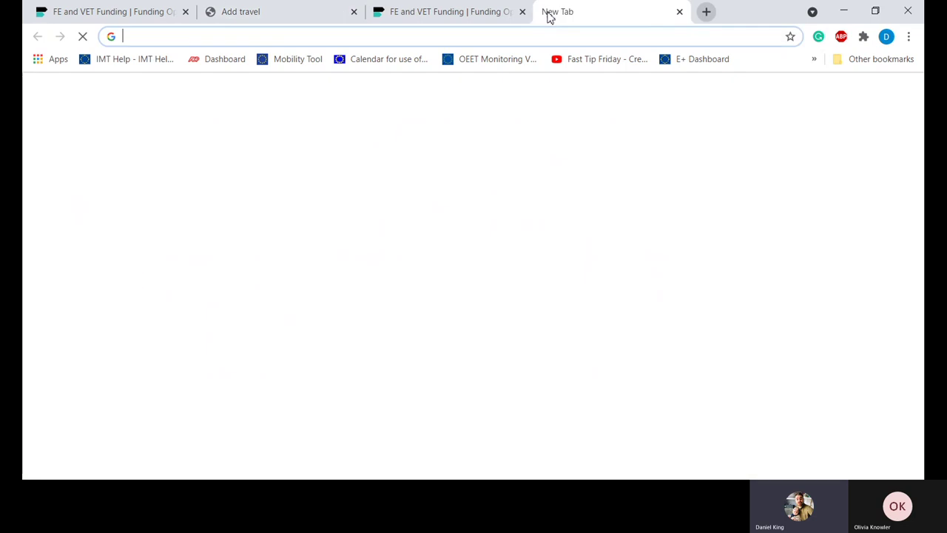
type("googlemaps")
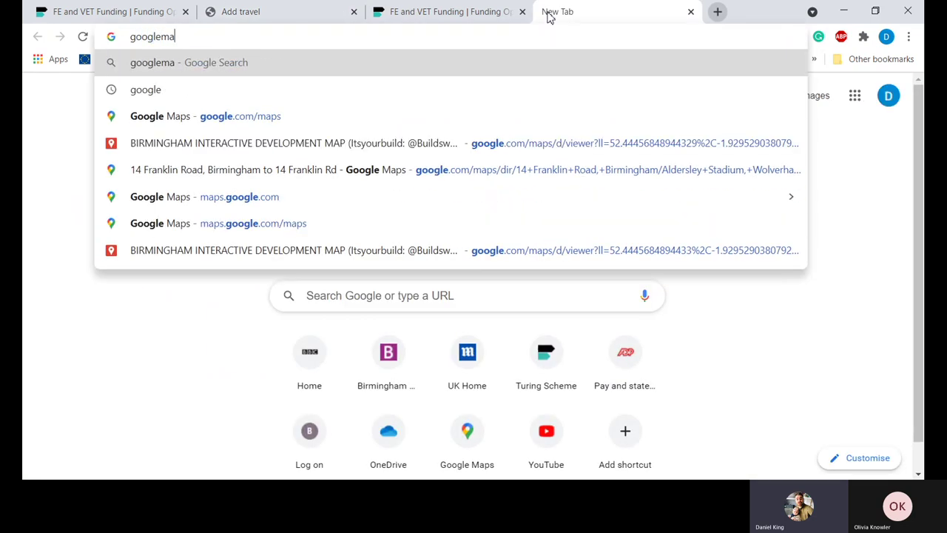
key("Return")
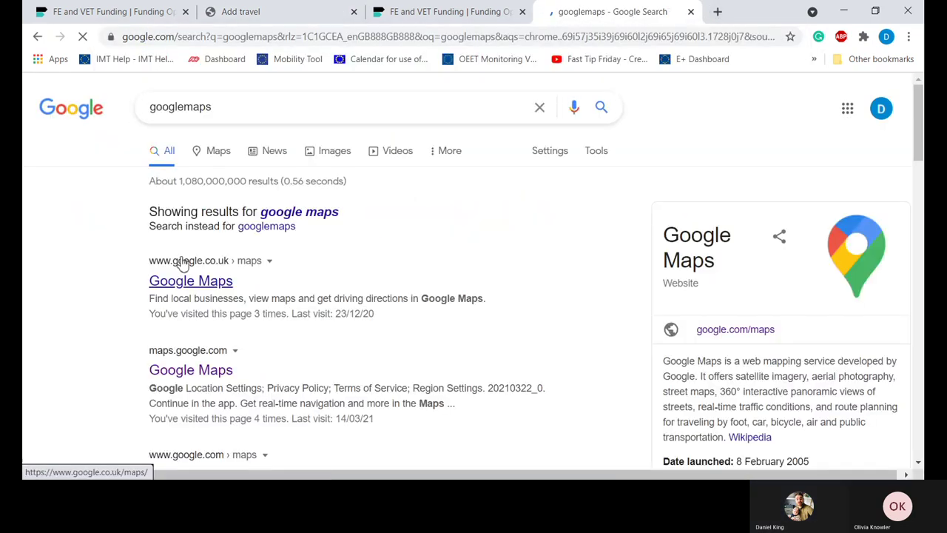
left_click(184, 278)
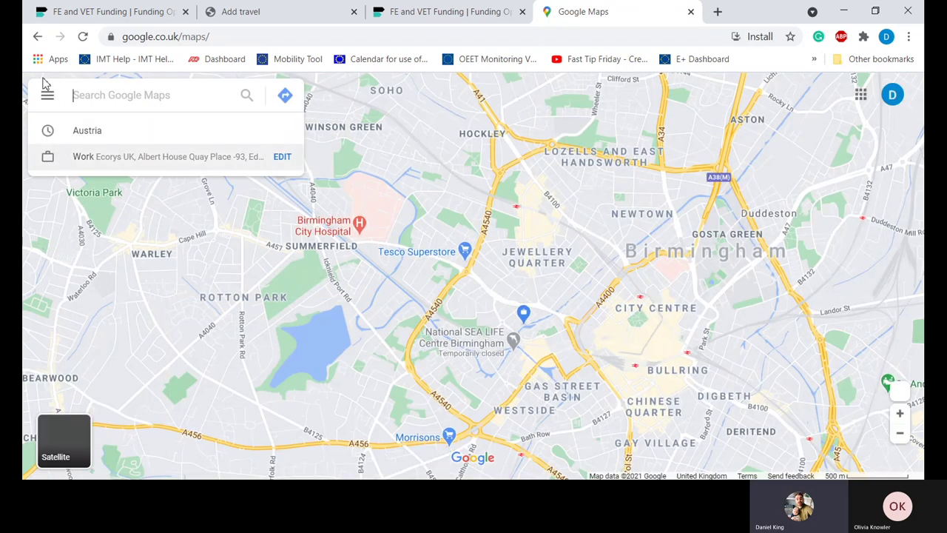
Step: Find the saved work location Ecorys UK on the map and start a distance measurement from its marker
left_click(138, 157)
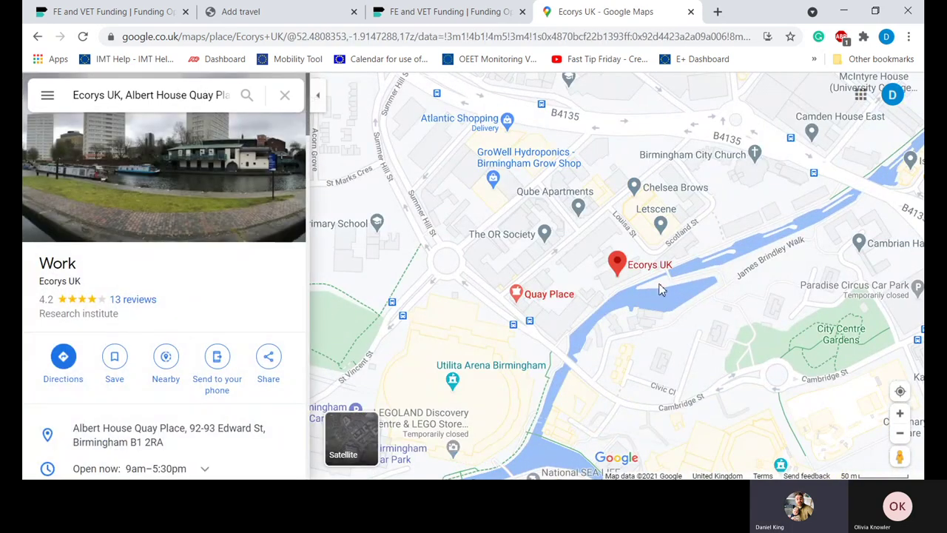
left_click_drag(577, 274, 522, 239)
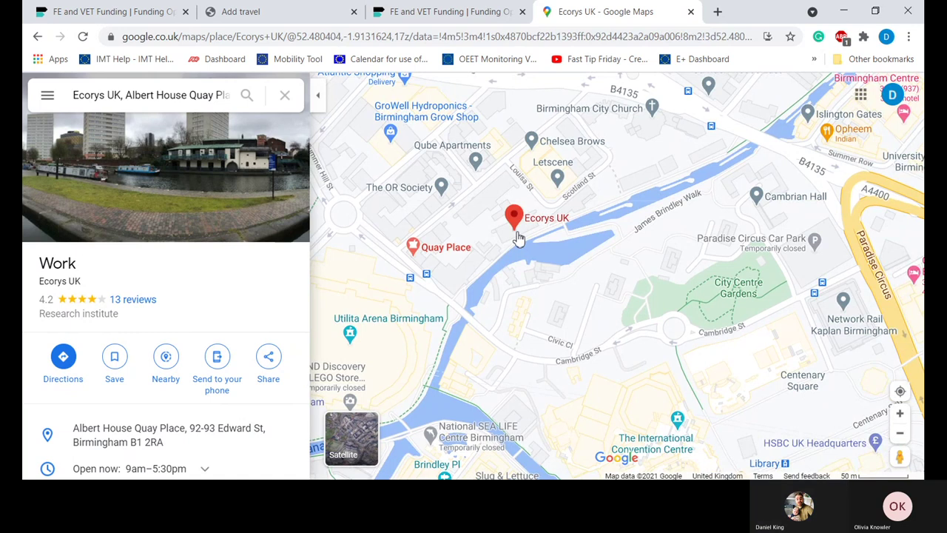
right_click(512, 218)
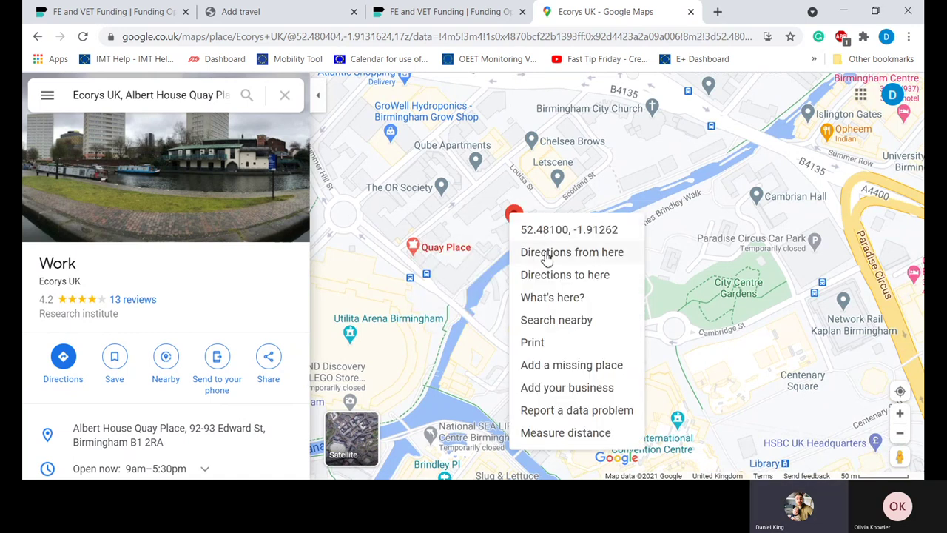
left_click(555, 441)
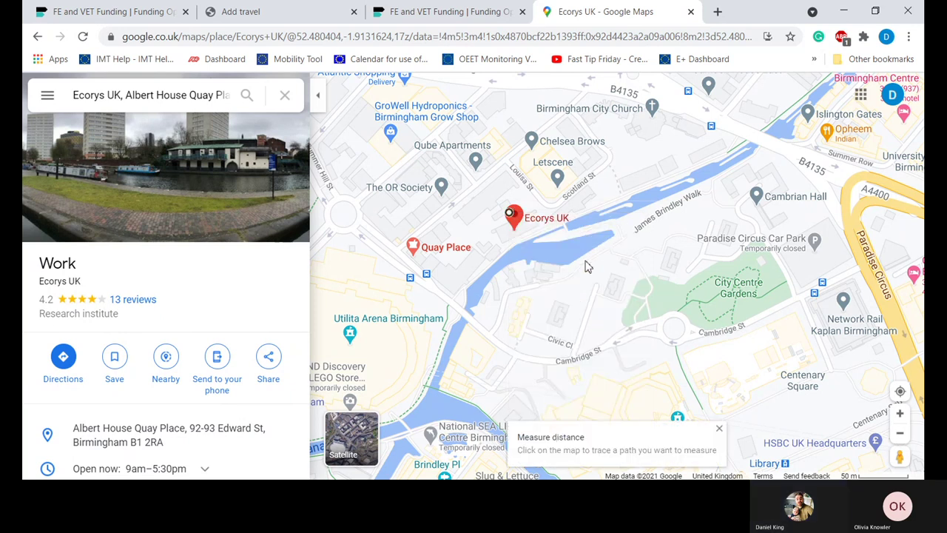
Step: Search the map for Austria and measure the straight-line distance from the Ecorys UK point to Vienna
left_click(283, 103)
left_click(157, 96)
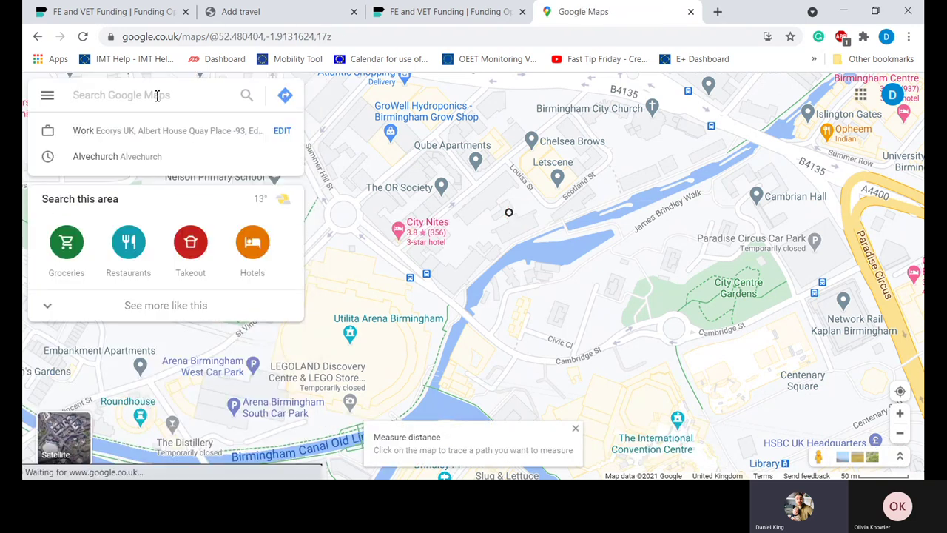
type("aus")
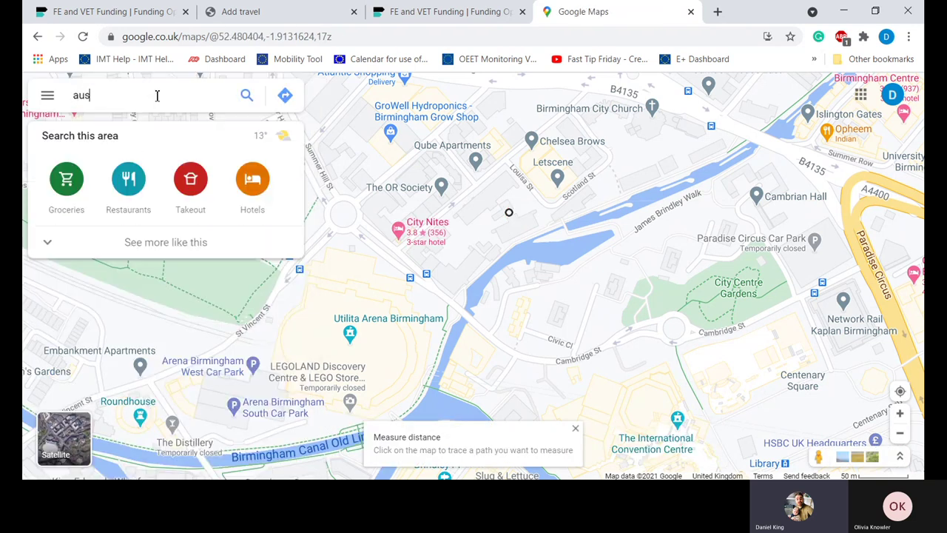
left_click(111, 129)
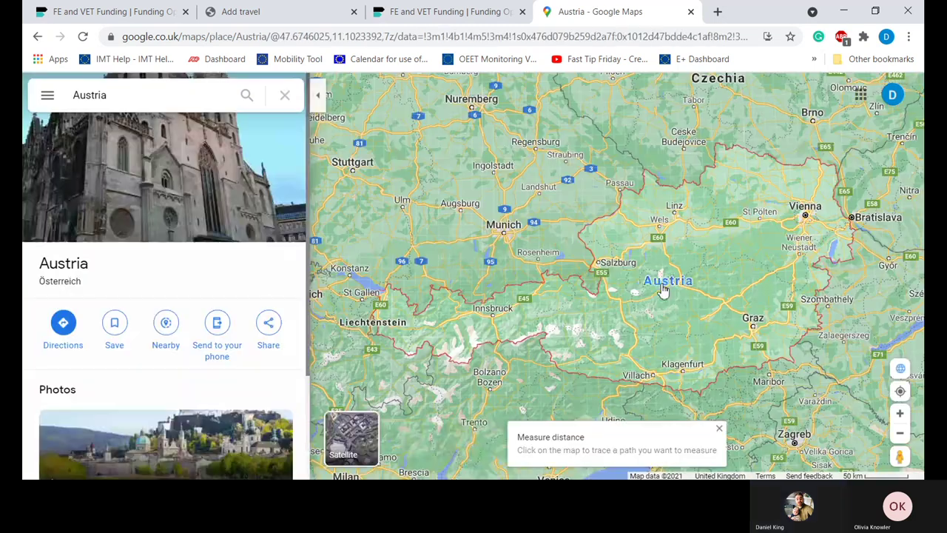
left_click_drag(719, 275, 479, 301)
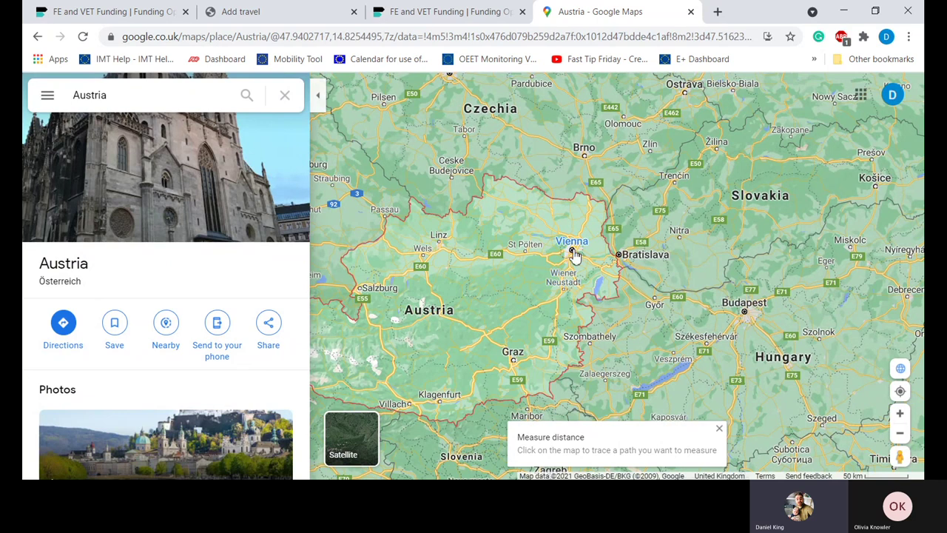
left_click(555, 251)
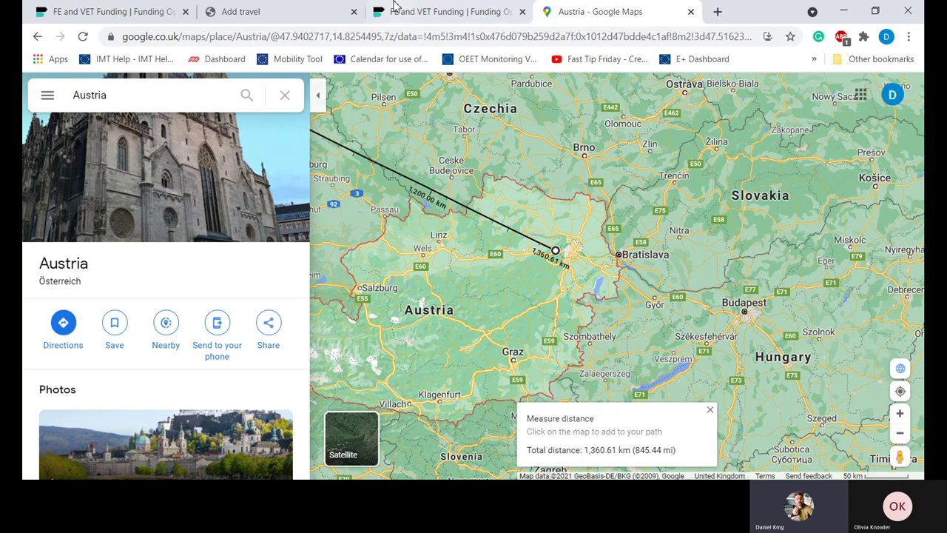
Step: Return to the Turing Scheme application and add the travel entry with the distance band 500-1999km
left_click(212, 14)
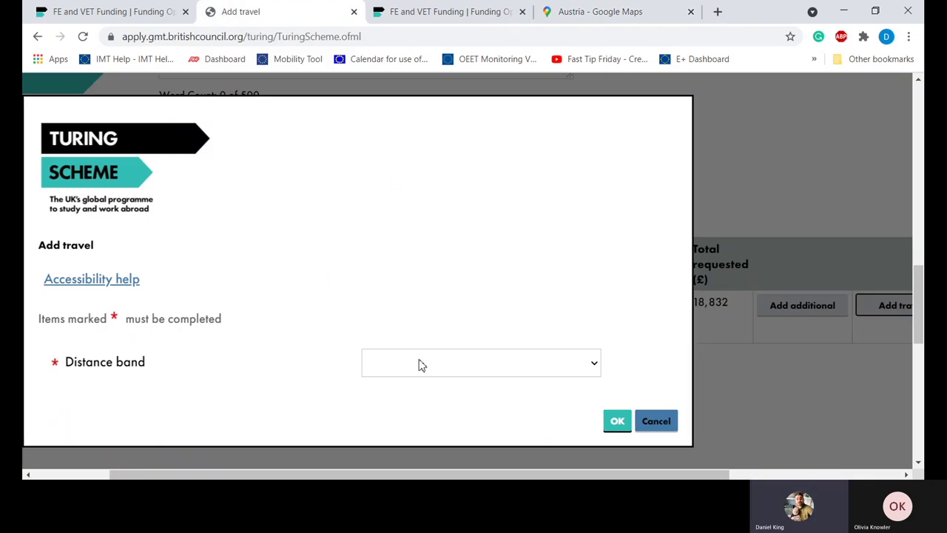
scroll(422, 364, "left", 2)
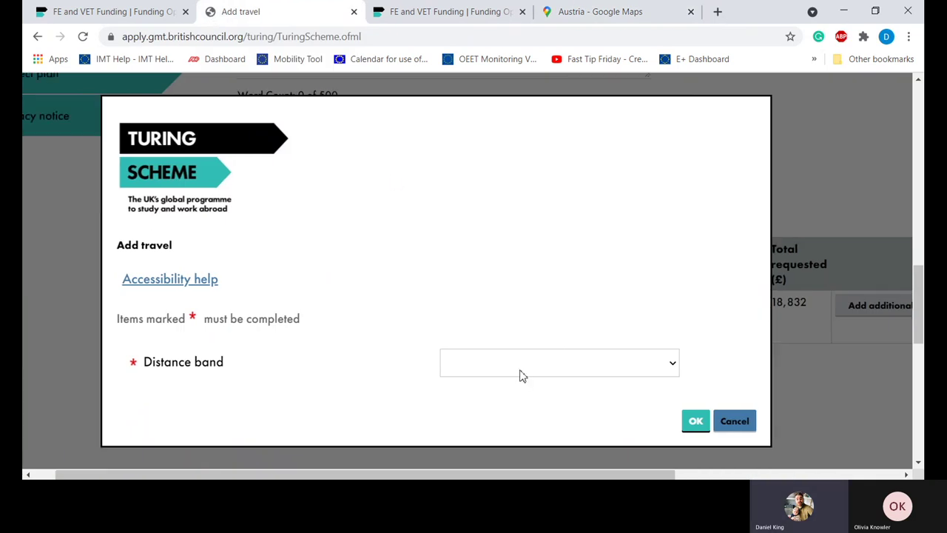
left_click(551, 249)
left_click(696, 422)
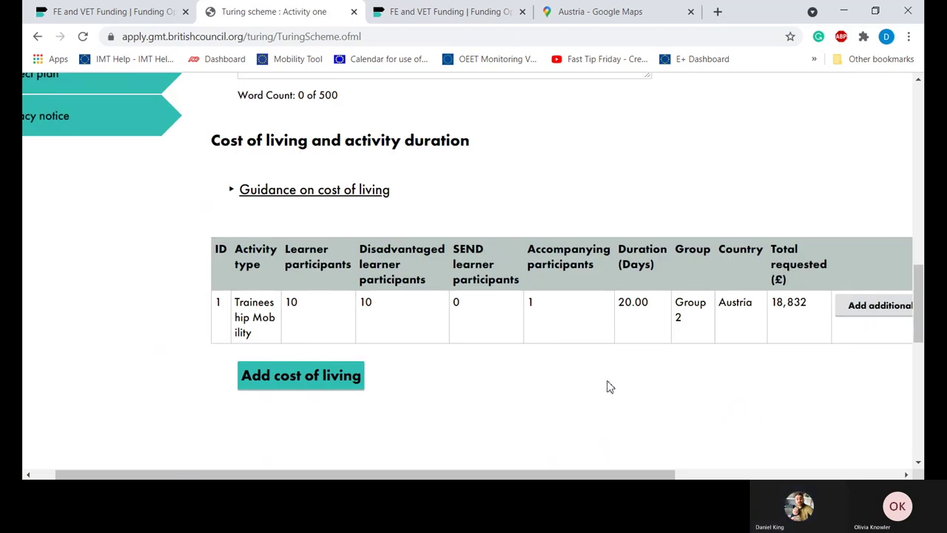
Step: Review the cost of living and additional costs tables in Activity one
scroll(608, 386, "down", 3)
scroll(608, 385, "down", 1)
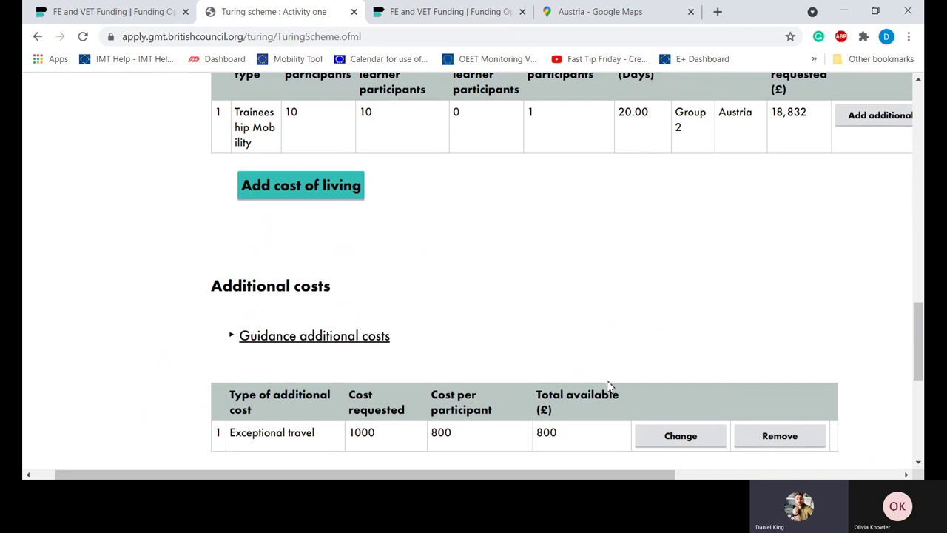
scroll(608, 385, "down", 1)
scroll(608, 385, "up", 1)
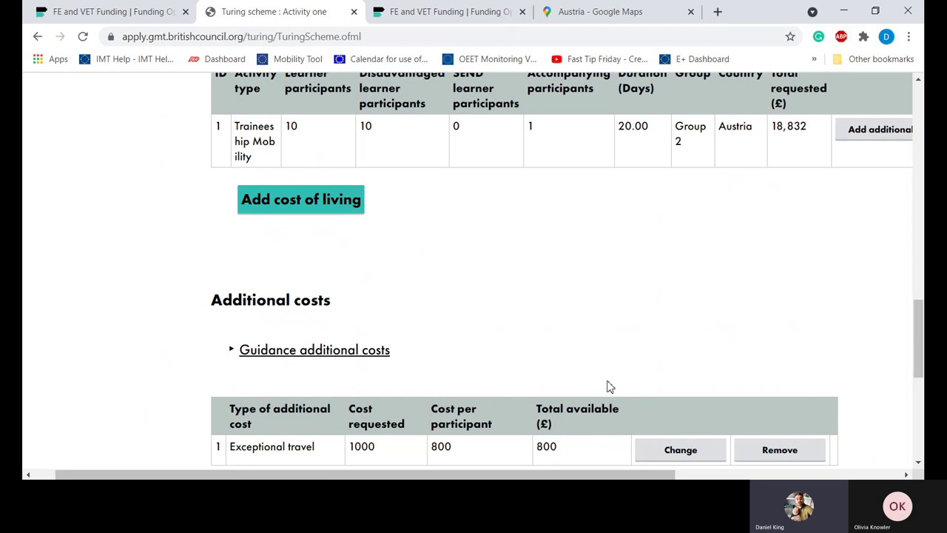
scroll(608, 385, "up", 2)
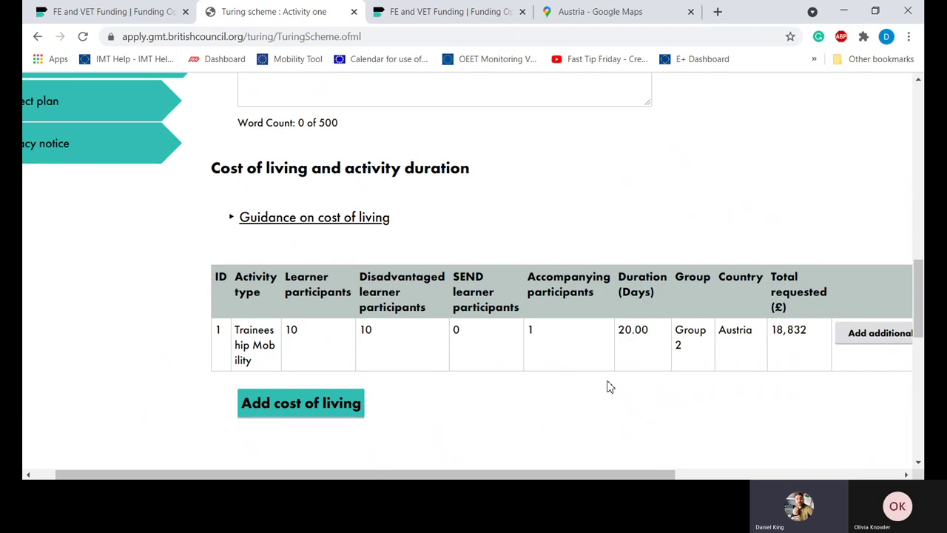
scroll(608, 385, "down", 1)
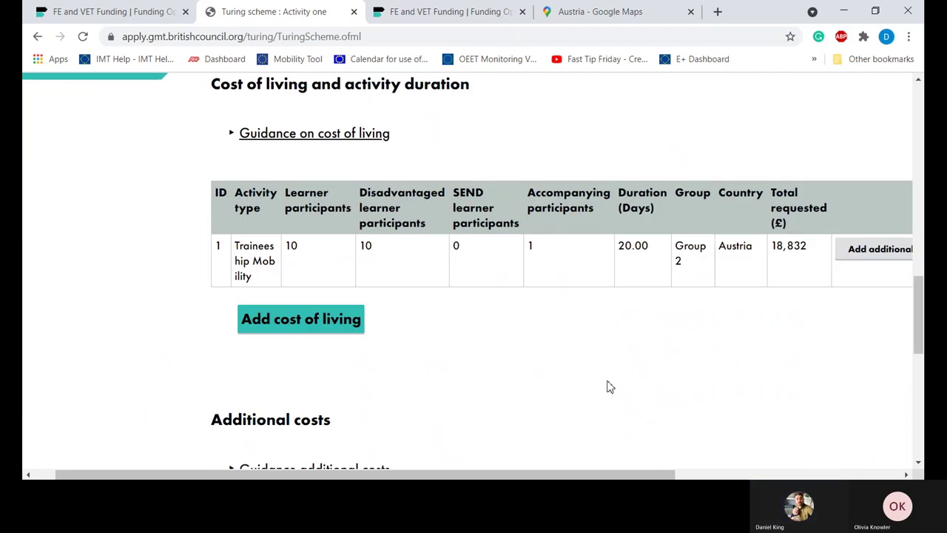
scroll(608, 385, "down", 4)
scroll(608, 386, "left", 1)
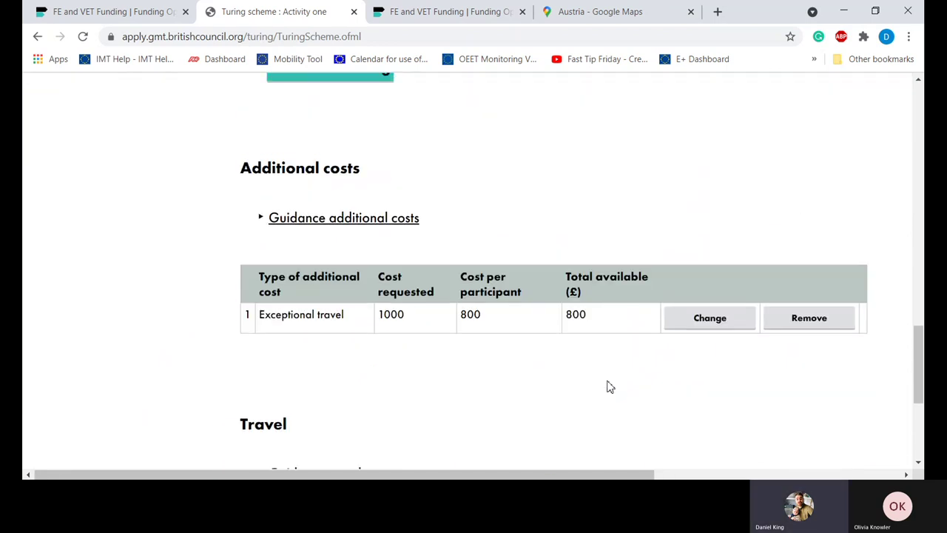
scroll(608, 386, "up", 3)
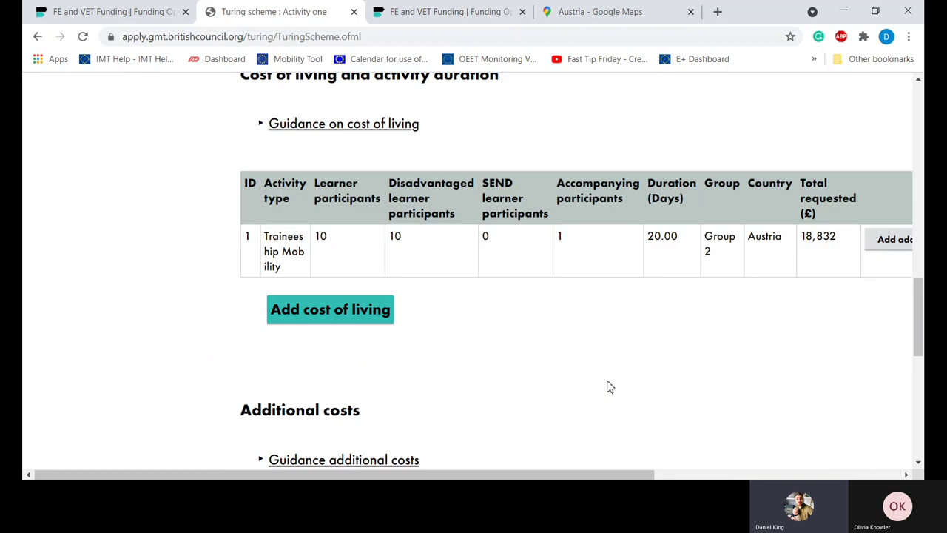
Step: Open the Traineeship Mobility cost of living entry for changing, check its participant, duration and country fields, and close it without saving
scroll(608, 385, "right", 2)
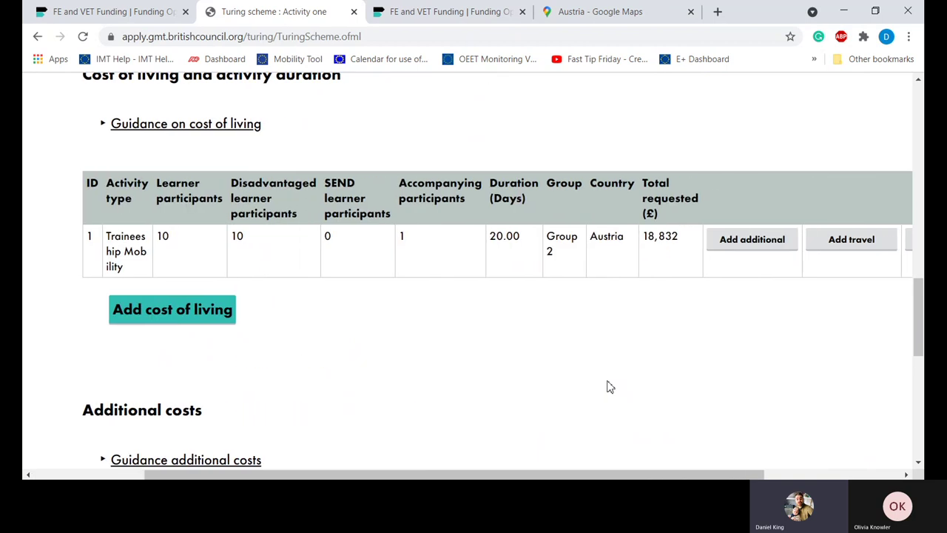
scroll(608, 385, "right", 3)
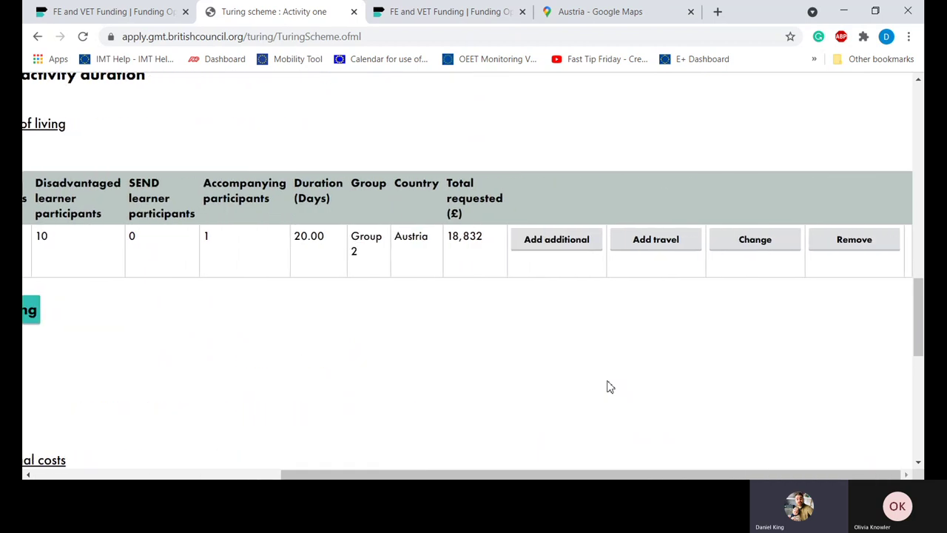
left_click(732, 250)
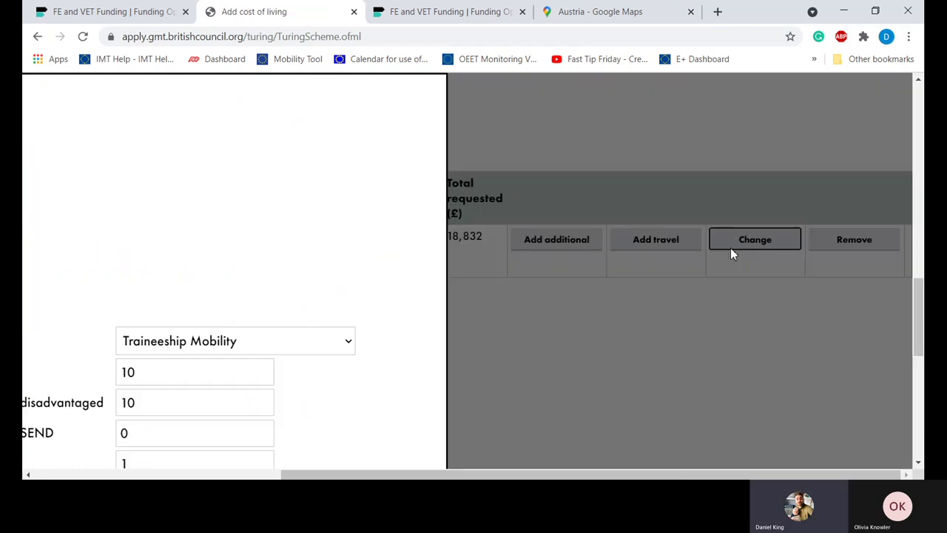
scroll(386, 302, "down", 4)
scroll(386, 302, "up", 3)
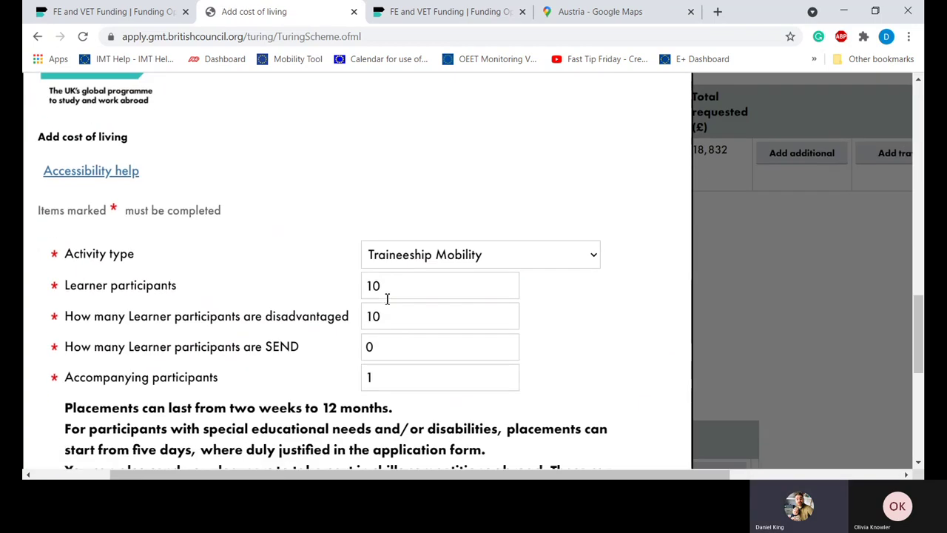
scroll(387, 311, "down", 3)
left_click(674, 394)
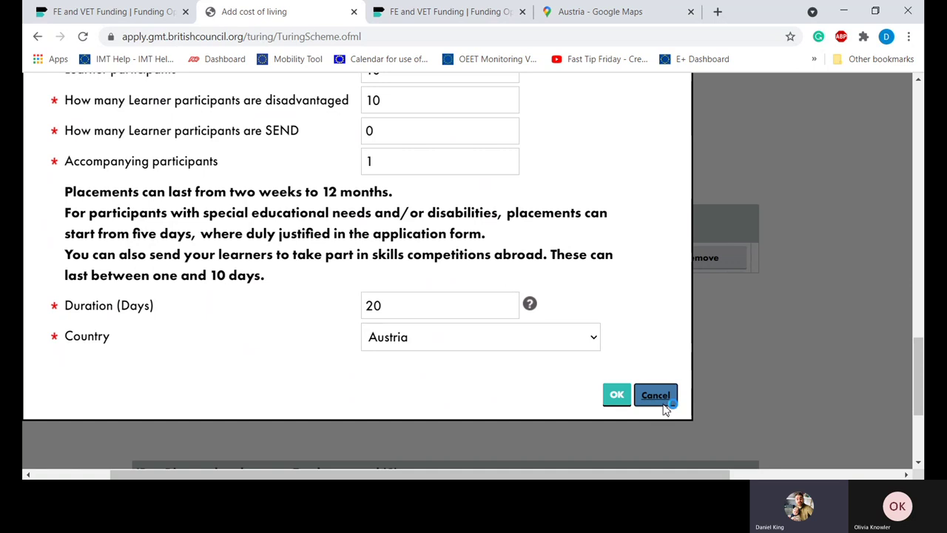
Step: Examine the Exceptional travel entry under additional costs and the distance band entry in the Travel table
scroll(499, 350, "down", 3)
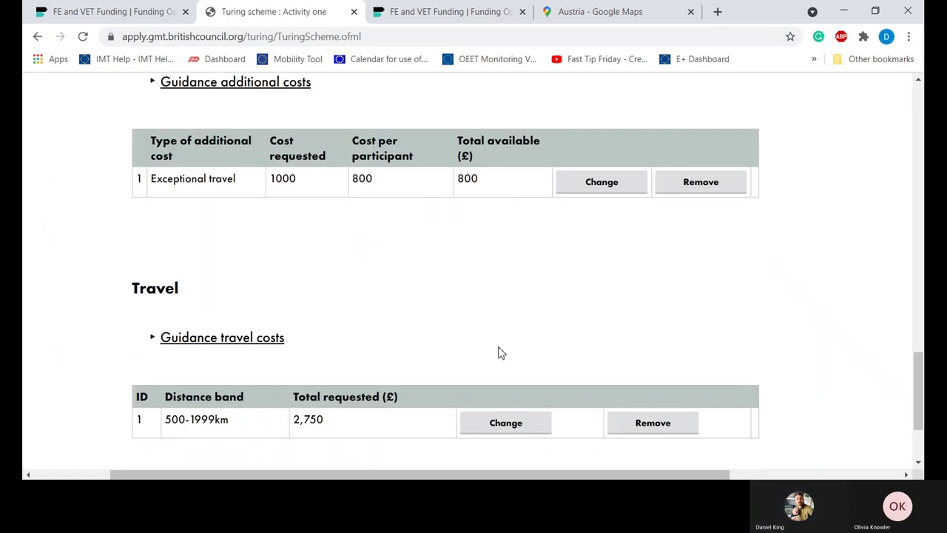
scroll(499, 352, "up", 3)
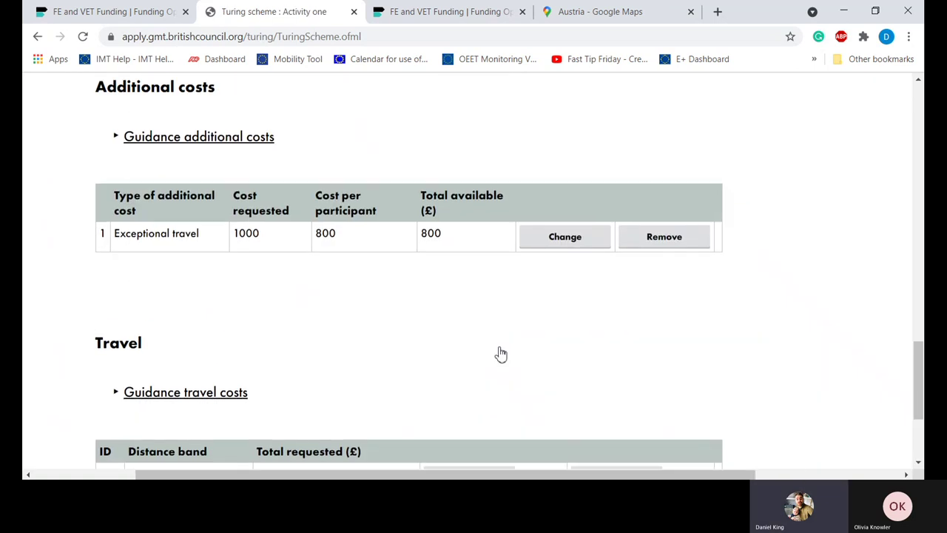
scroll(498, 353, "left", 1)
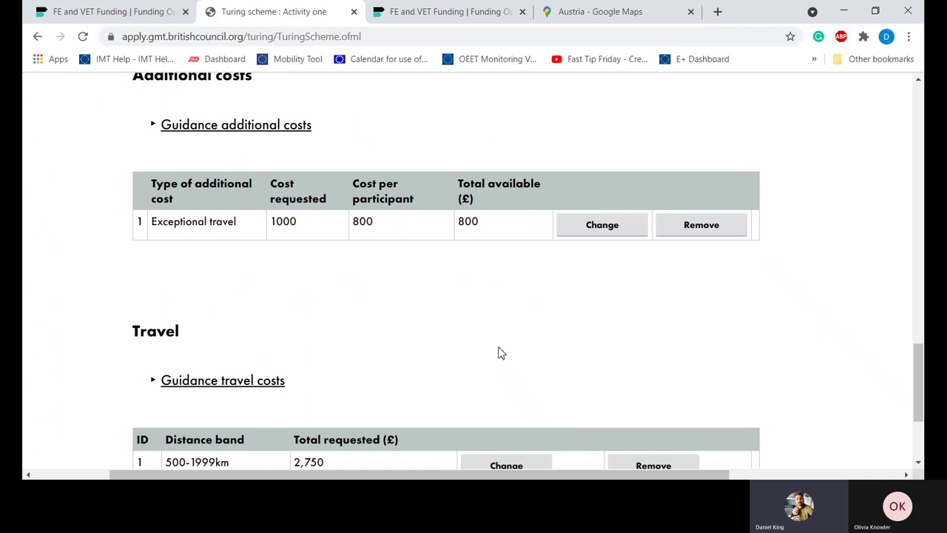
scroll(498, 353, "up", 1)
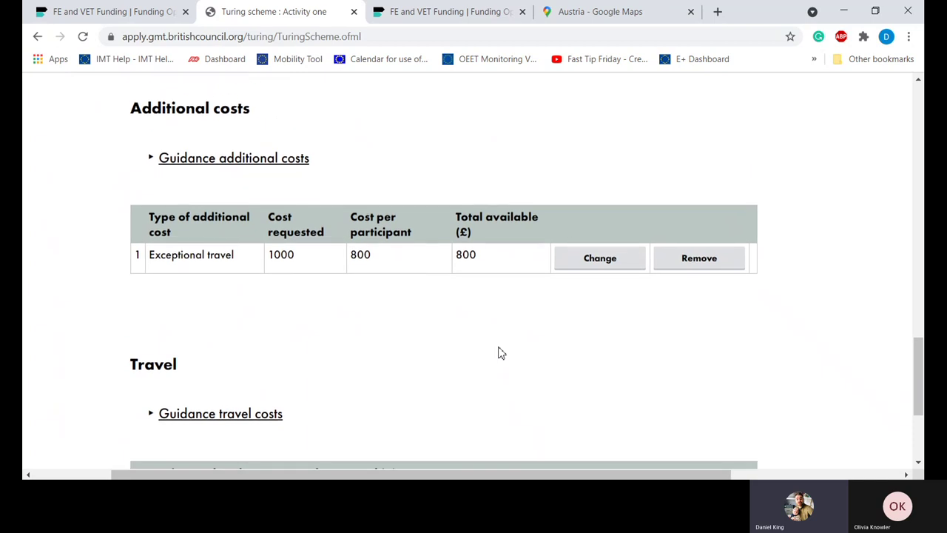
scroll(499, 353, "down", 1)
scroll(498, 353, "down", 1)
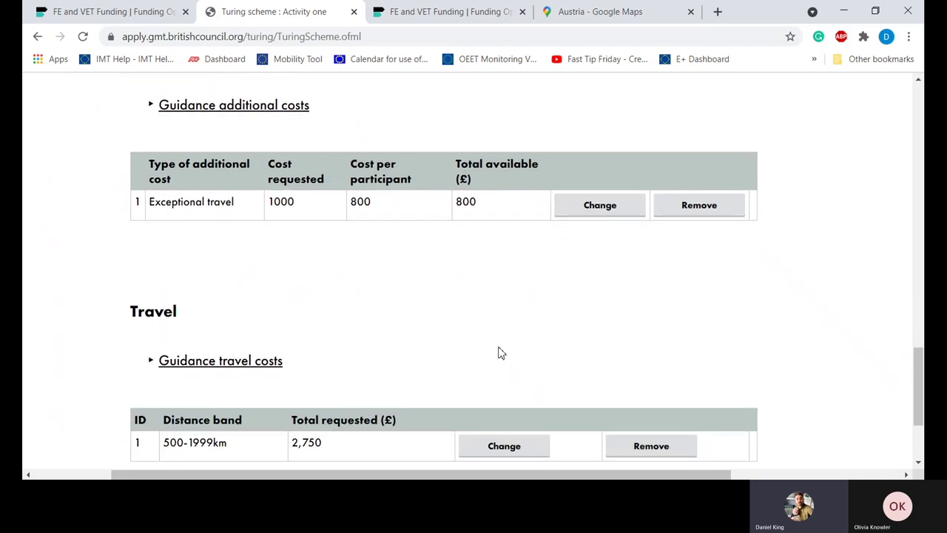
scroll(499, 353, "down", 3)
scroll(498, 353, "up", 2)
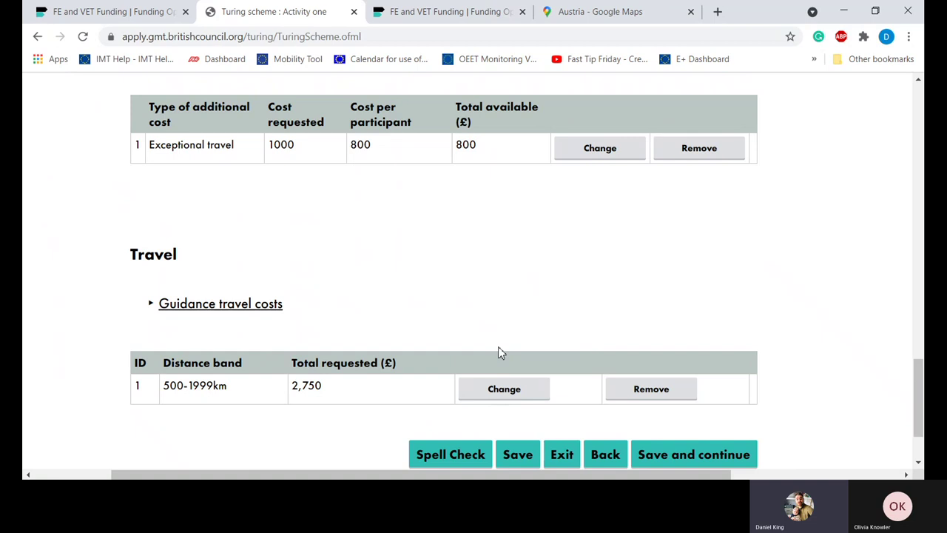
Step: Open the Organisational Support section and set the anticipated point of expenditure to September 2021
scroll(499, 353, "up", 15)
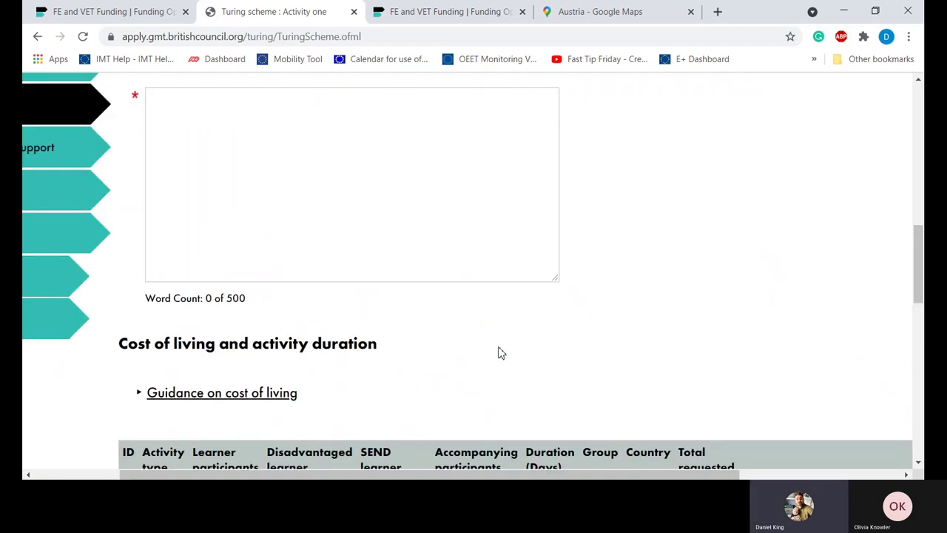
scroll(498, 352, "left", 3)
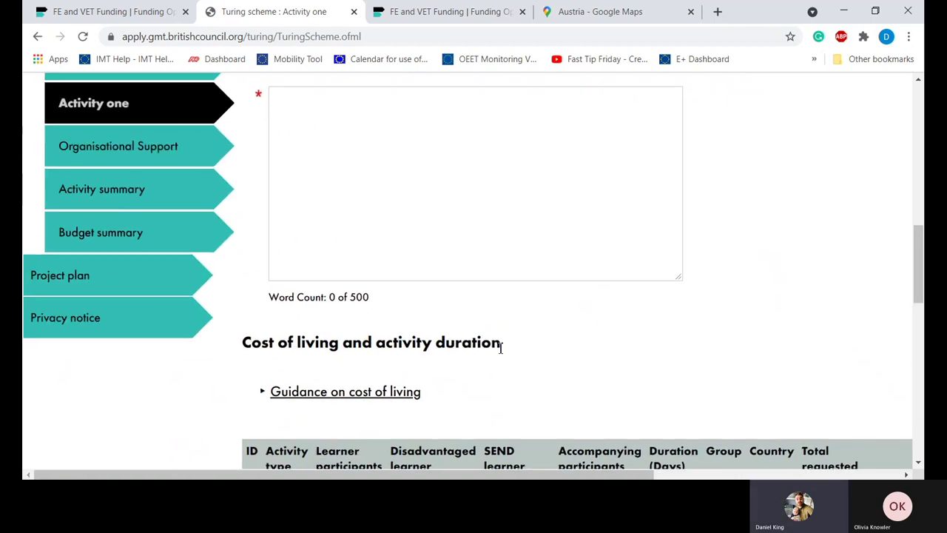
left_click(177, 148)
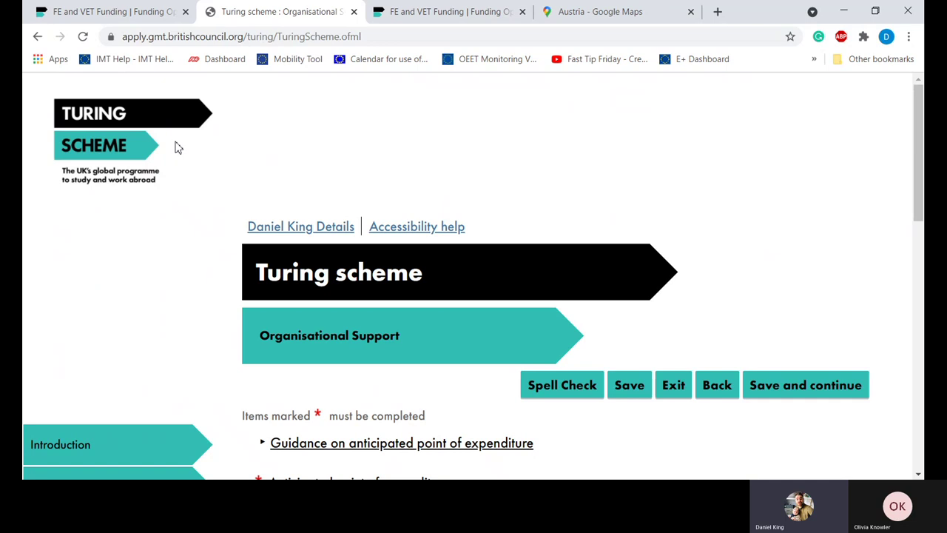
scroll(338, 245, "down", 4)
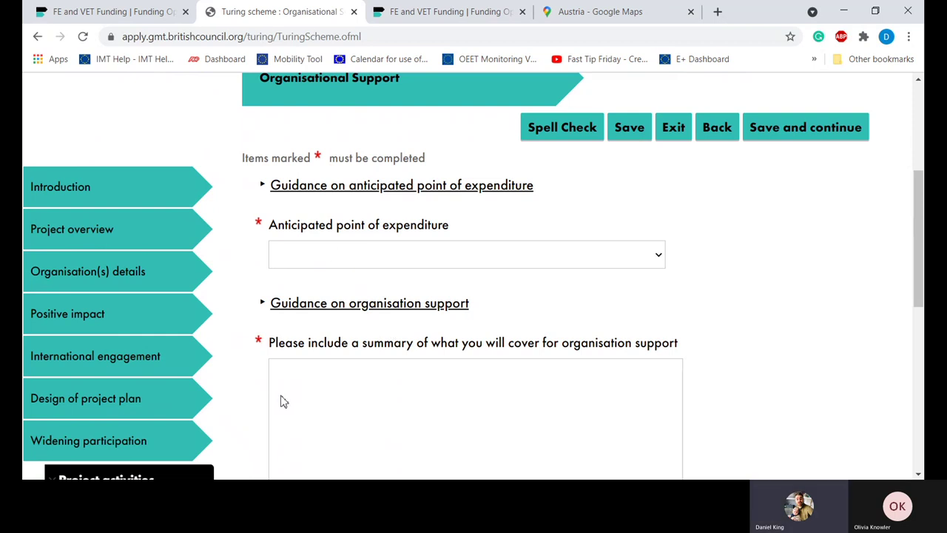
key("Down")
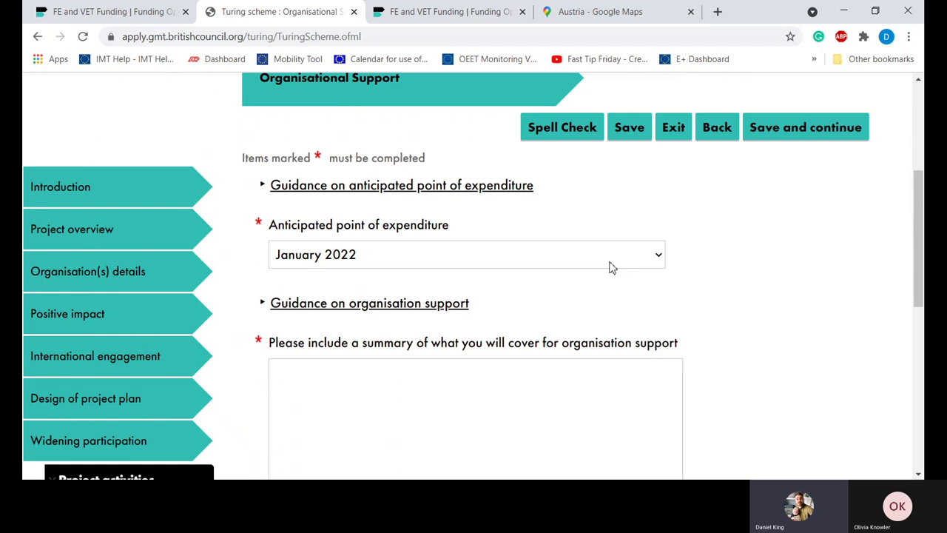
key("s")
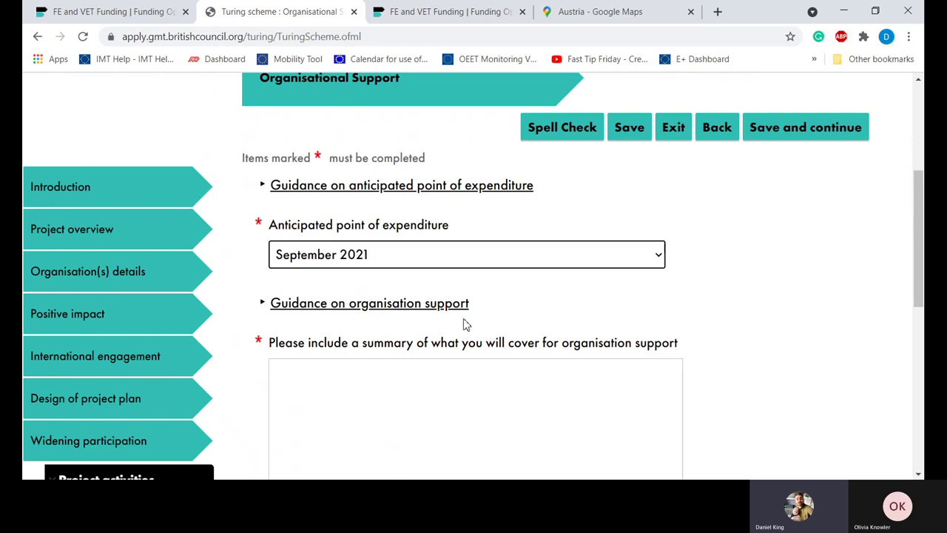
Step: Examine the organisation support summary question and the table of learner participants and total requested funding
scroll(544, 333, "down", 1)
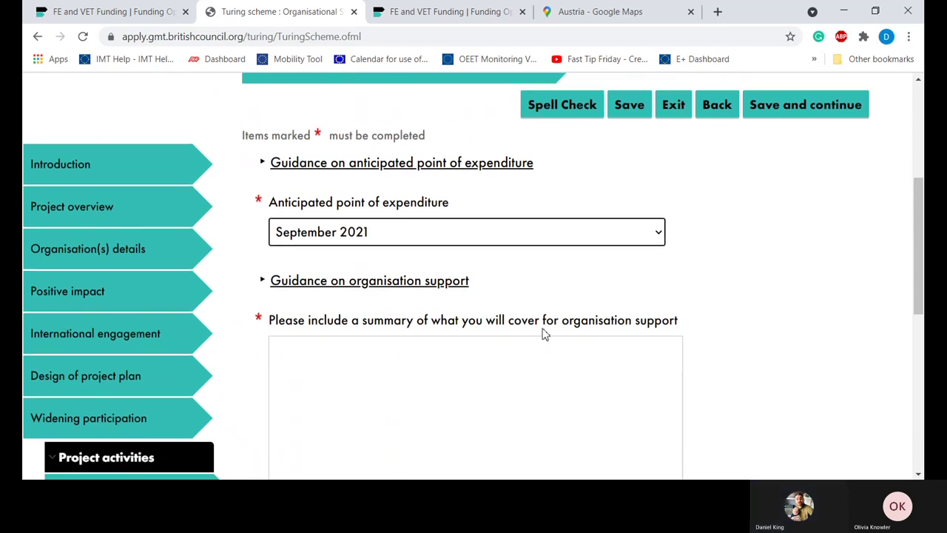
scroll(544, 331, "down", 2)
scroll(544, 329, "down", 2)
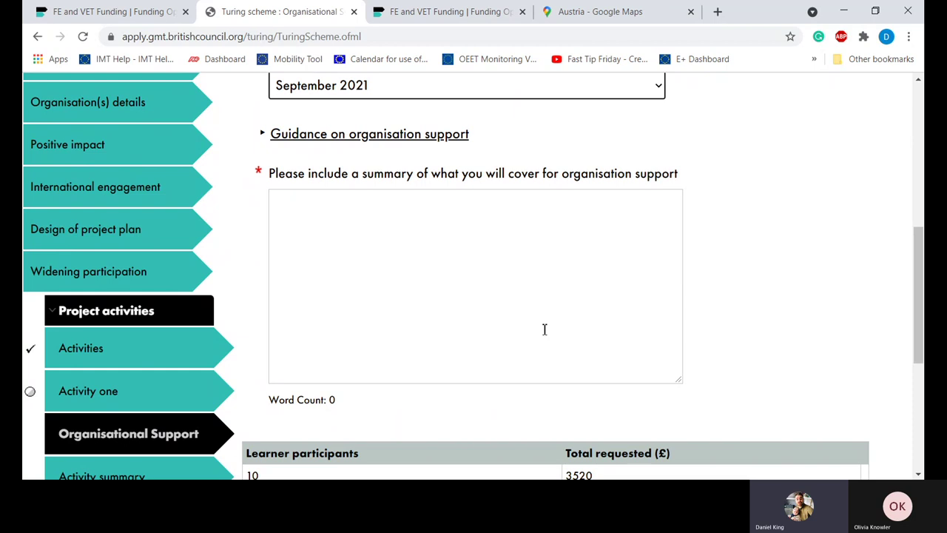
scroll(544, 329, "down", 2)
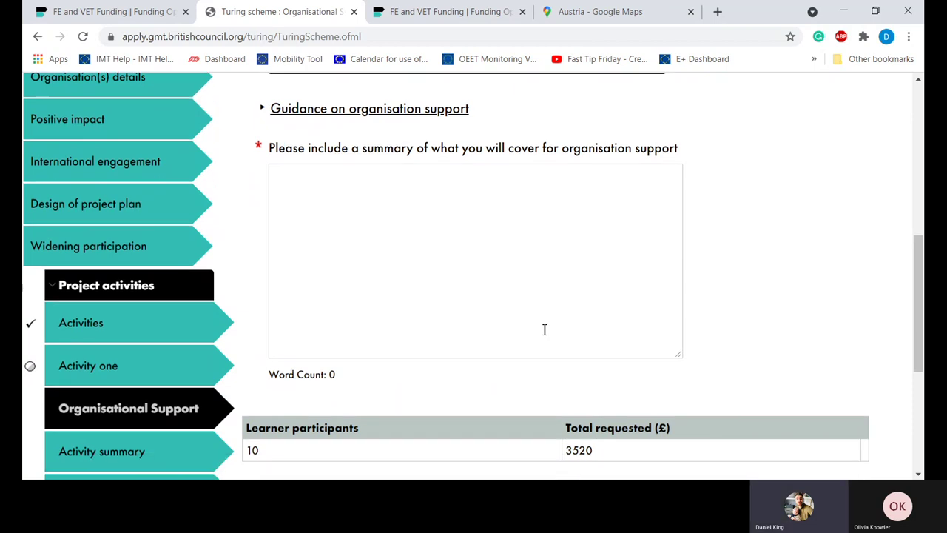
scroll(543, 334, "down", 1)
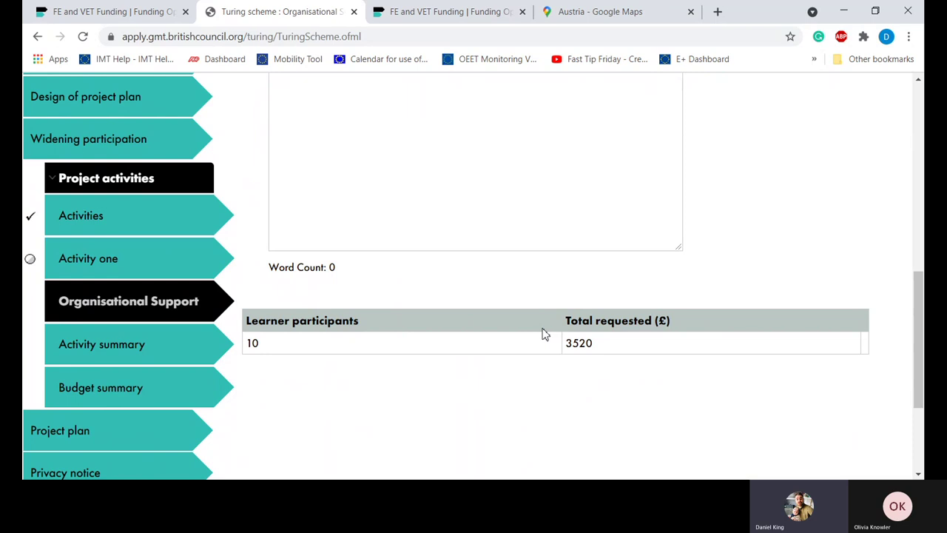
scroll(542, 334, "down", 1)
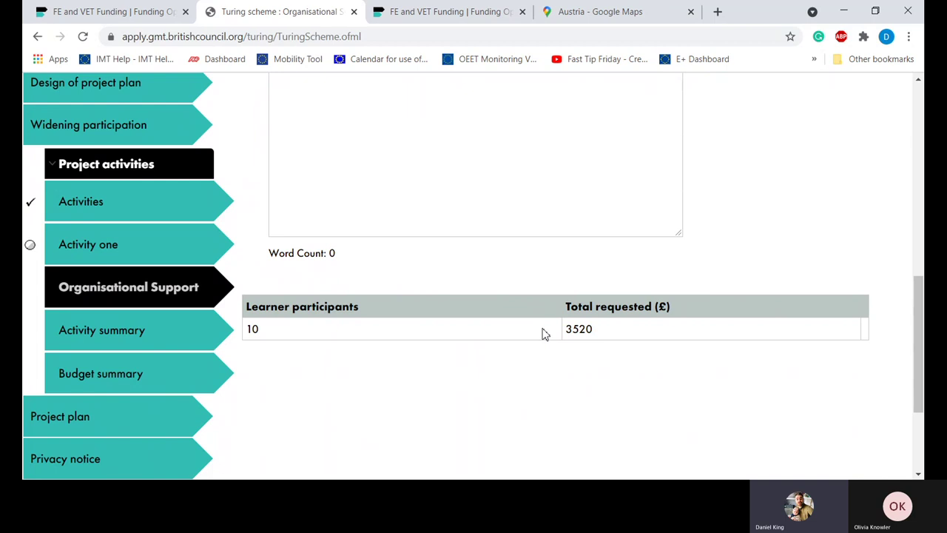
scroll(542, 334, "down", 1)
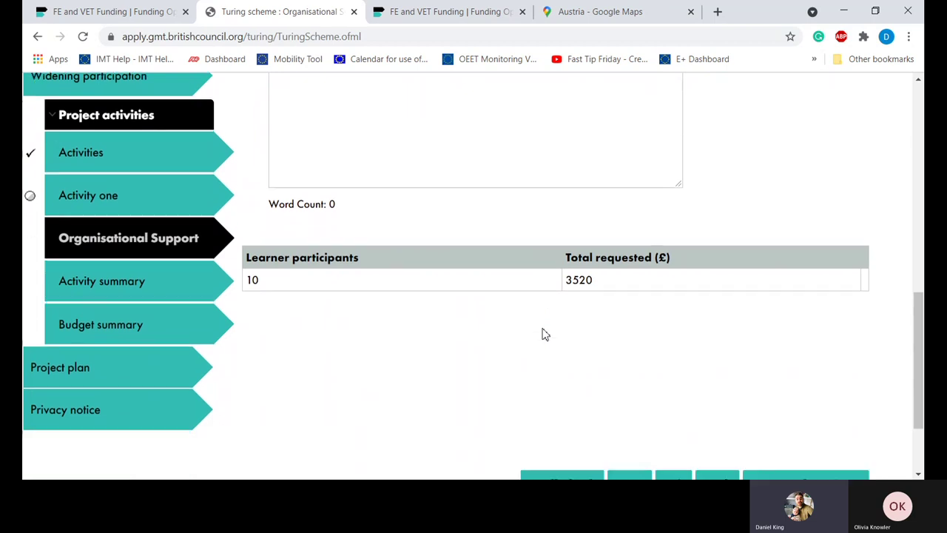
scroll(542, 334, "up", 2)
scroll(542, 334, "down", 1)
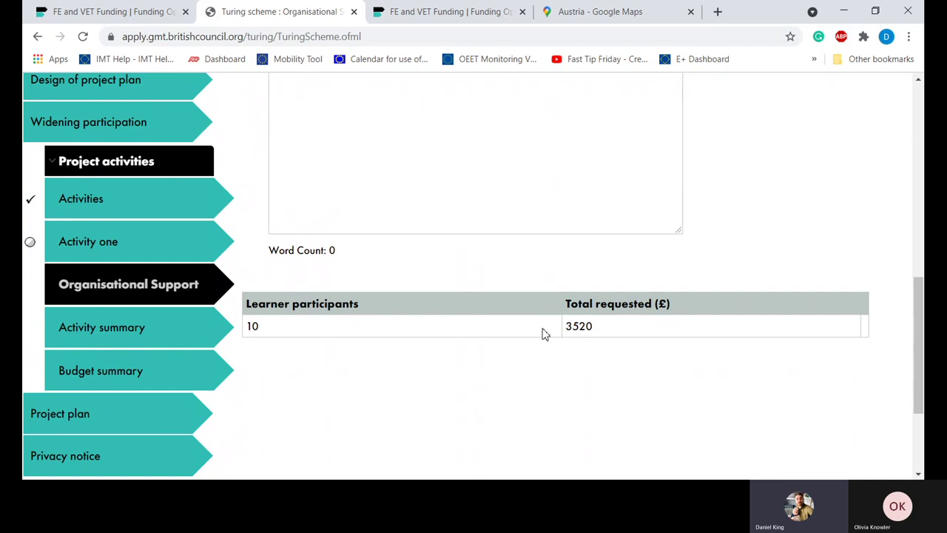
Step: Open the Activity summary and review the participant and day totals for Activity one, Organisation Support and the whole project
left_click(135, 326)
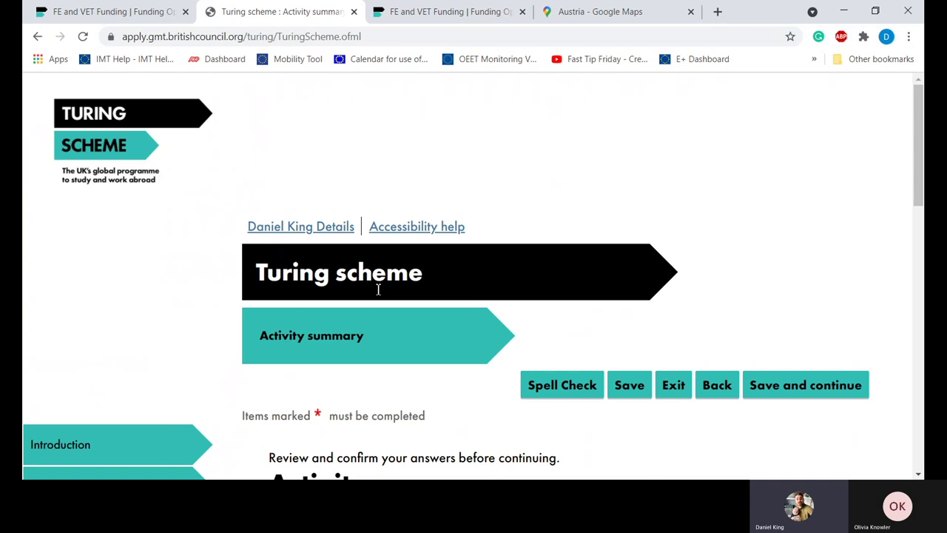
scroll(377, 289, "down", 1)
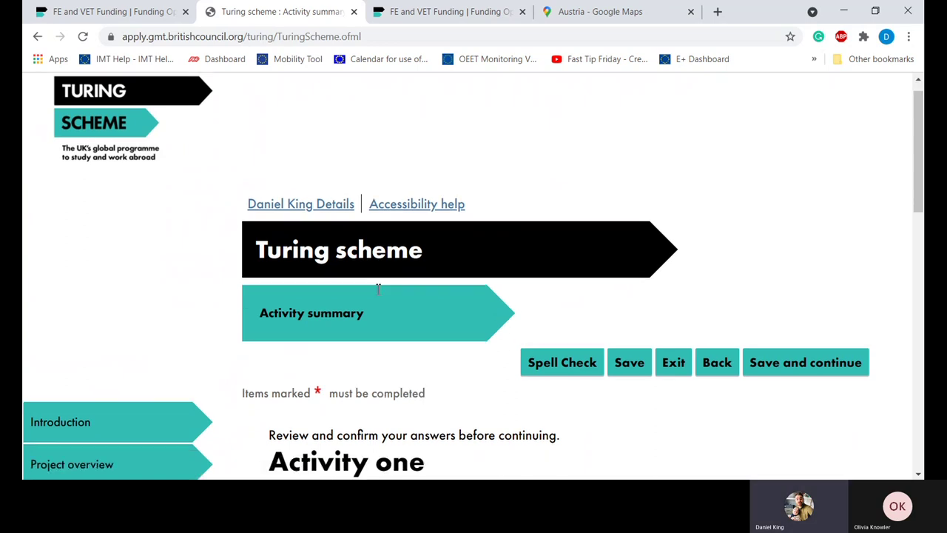
scroll(378, 289, "down", 2)
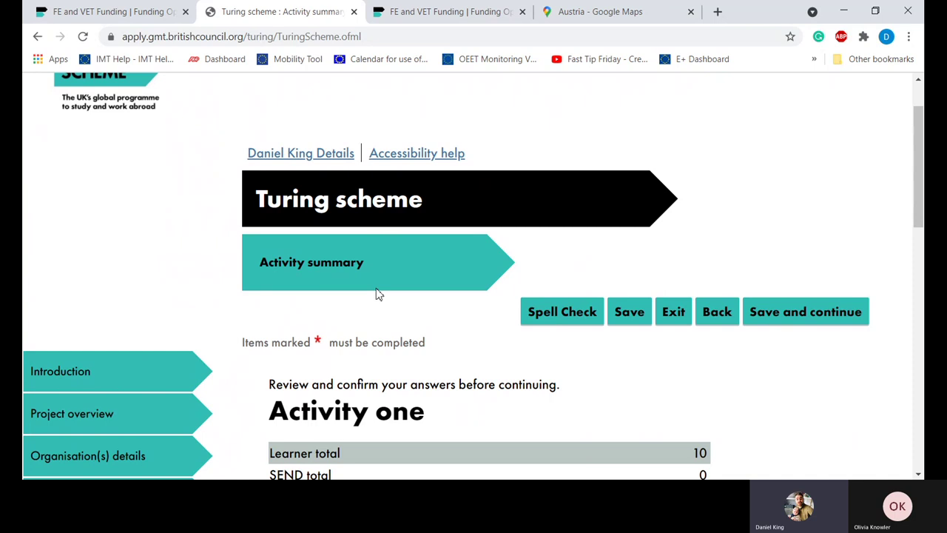
scroll(378, 293, "down", 3)
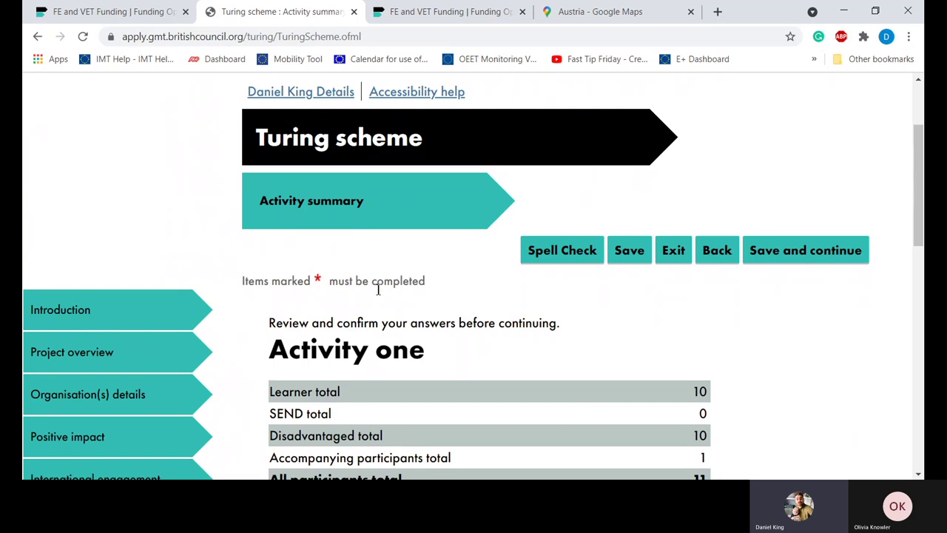
scroll(377, 289, "down", 2)
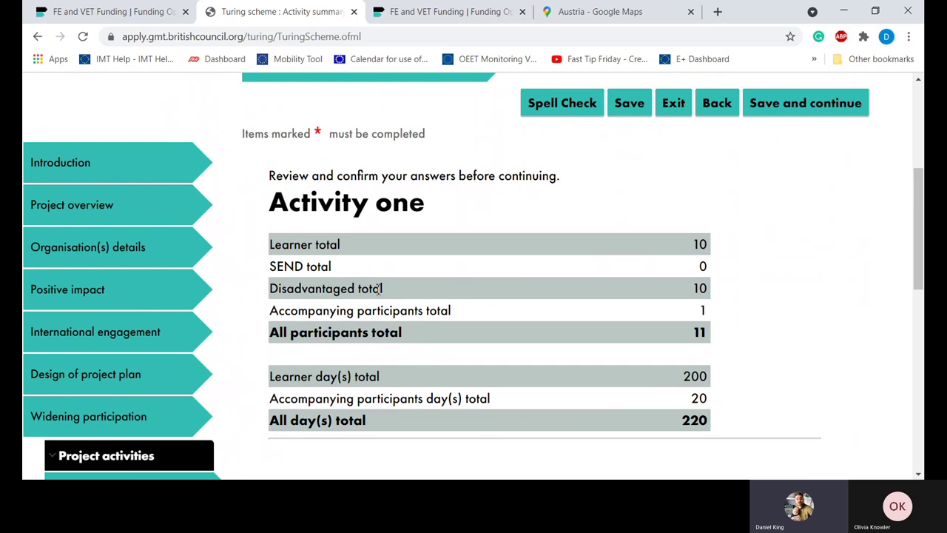
scroll(379, 289, "down", 6)
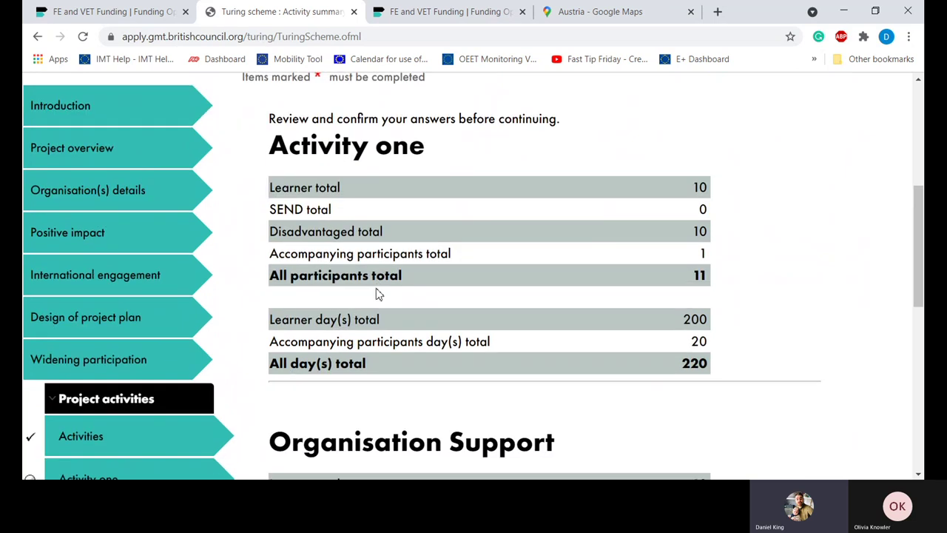
scroll(377, 290, "down", 1)
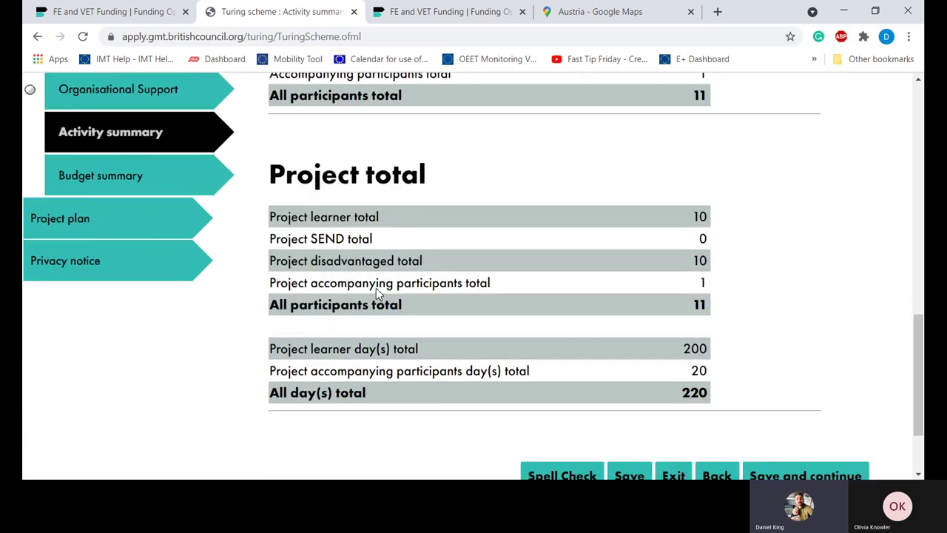
scroll(377, 296, "up", 6)
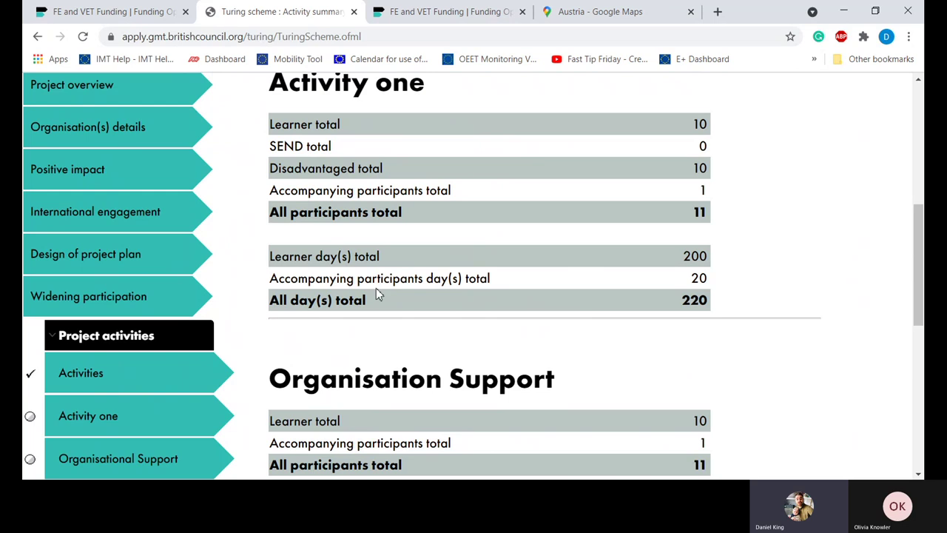
scroll(375, 290, "down", 3)
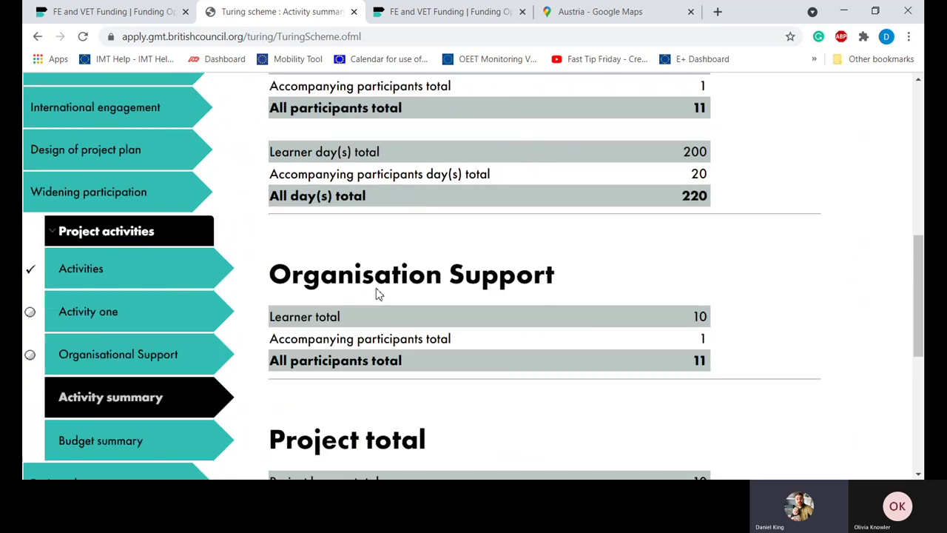
Step: Open the Budget summary and examine the Support costs, focusing on the learner cost of living support amount
left_click(119, 358)
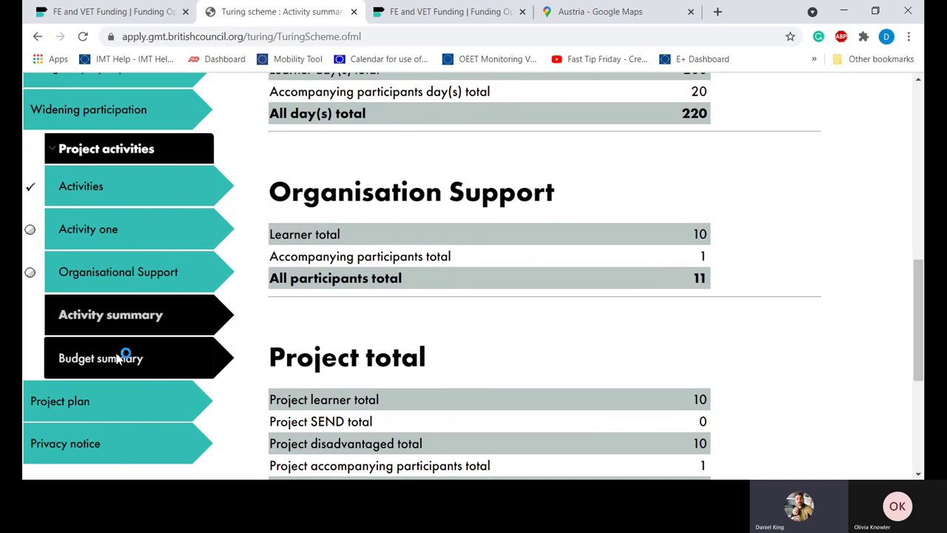
scroll(409, 298, "down", 5)
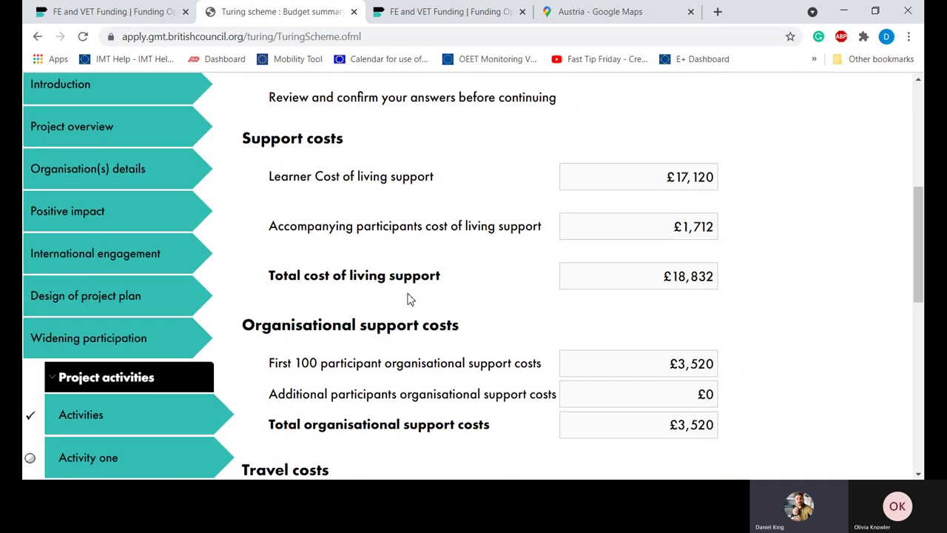
scroll(409, 298, "down", 1)
left_click_drag(665, 149, 727, 148)
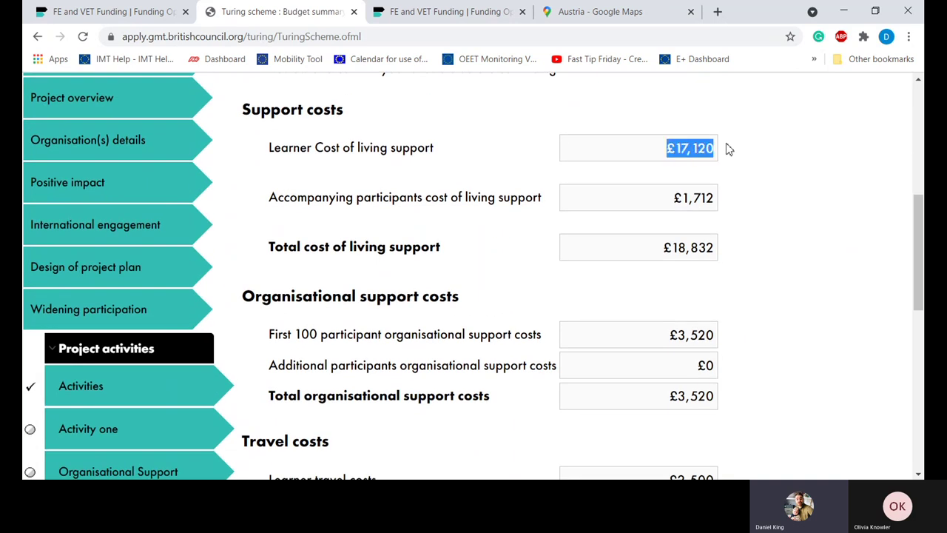
left_click(727, 147)
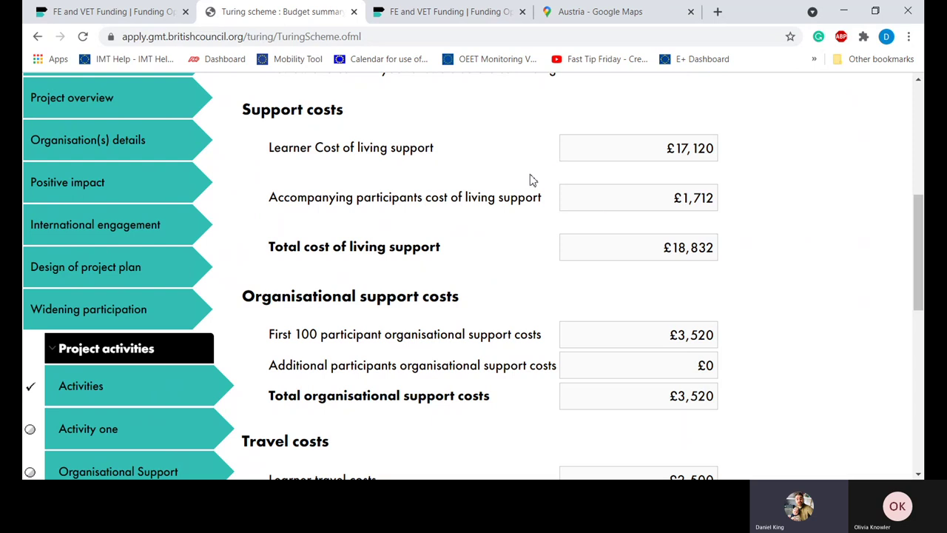
Step: Review the organisational support, travel and additional costs in the Budget summary, finishing with the total project costs
scroll(530, 180, "down", 4)
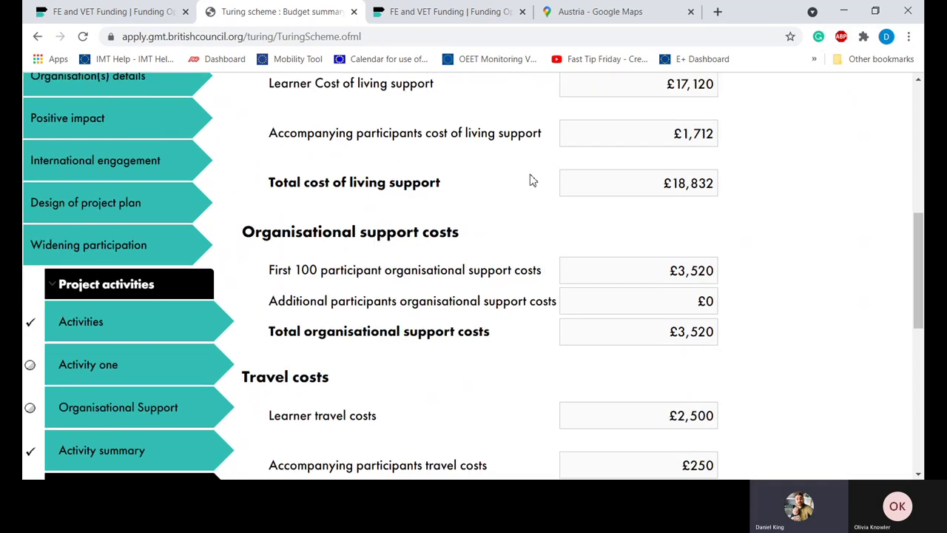
scroll(530, 180, "down", 1)
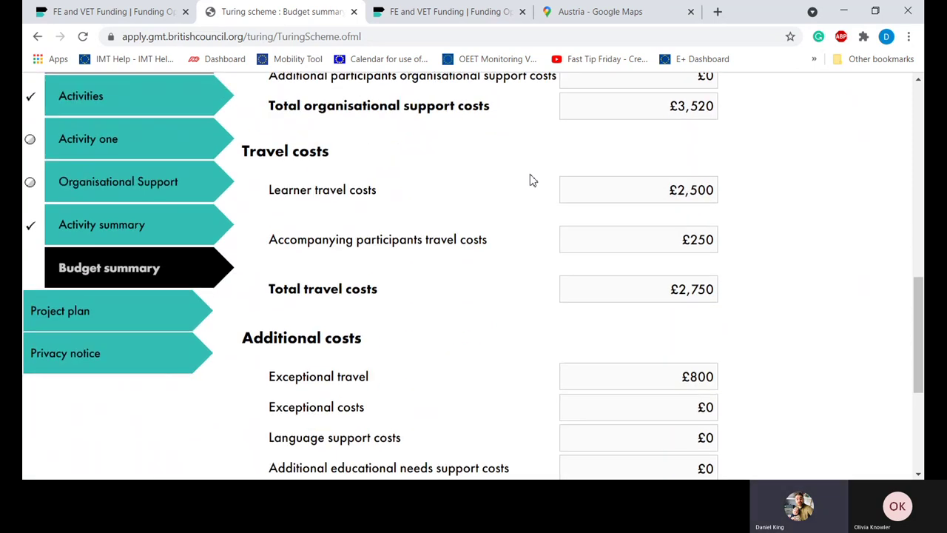
scroll(530, 180, "down", 5)
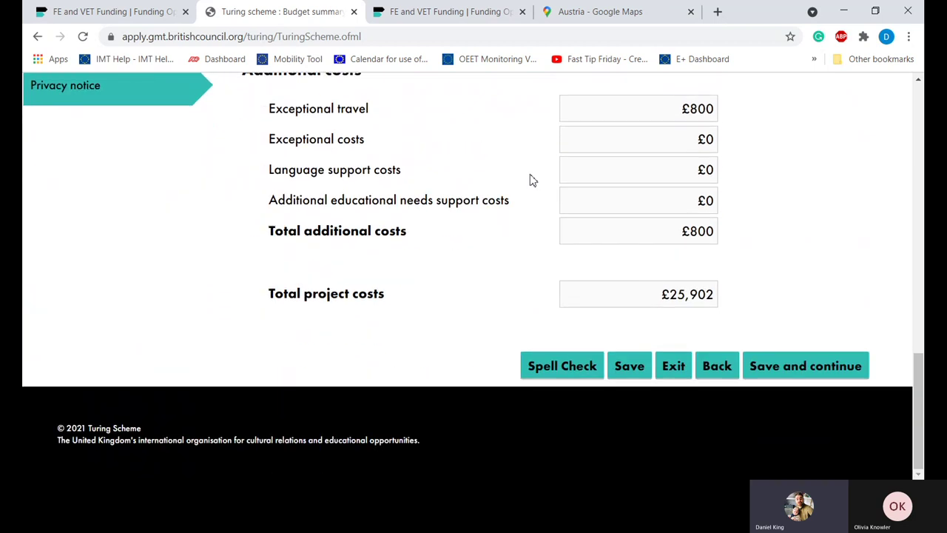
left_click_drag(652, 298, 729, 296)
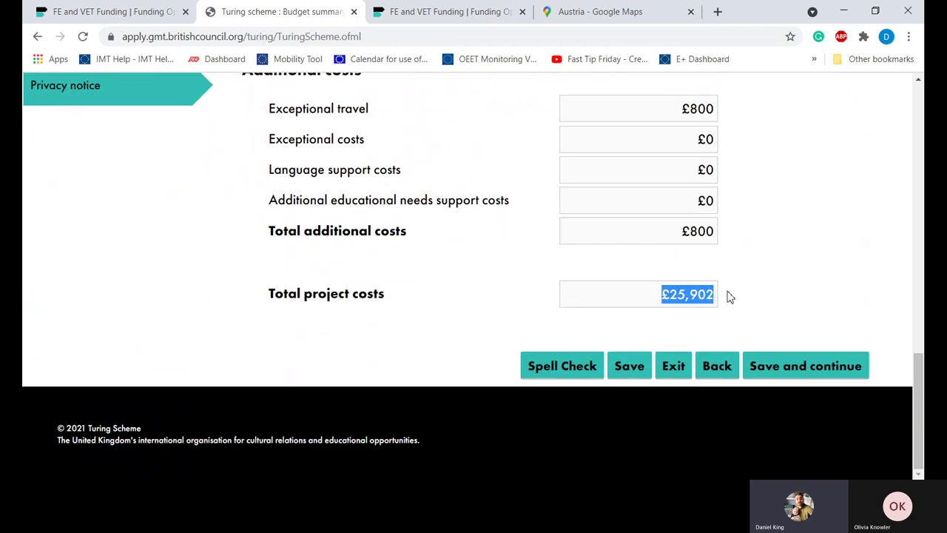
left_click(742, 273)
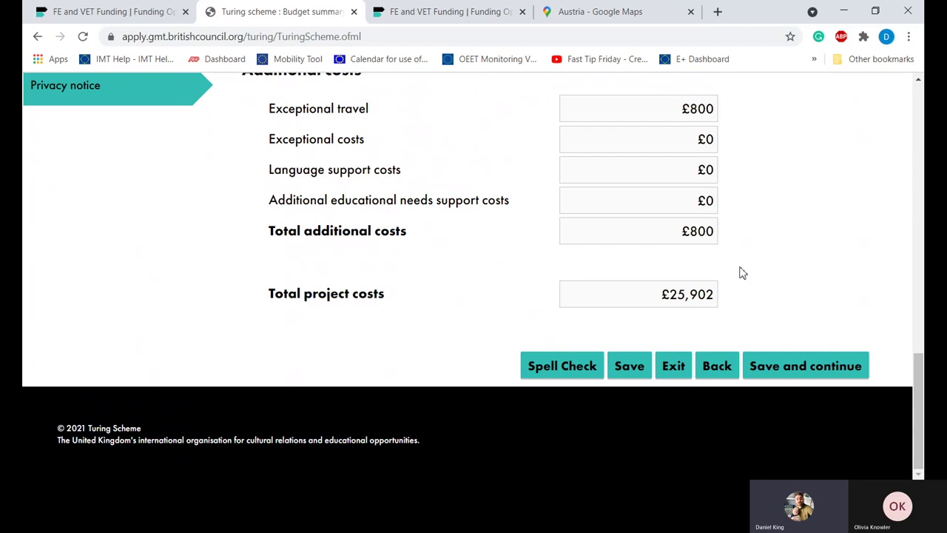
Step: Open the Project plan and examine the 2021 dates for the organisational support payment, Activity one's payment request and its payment
scroll(544, 242, "up", 5)
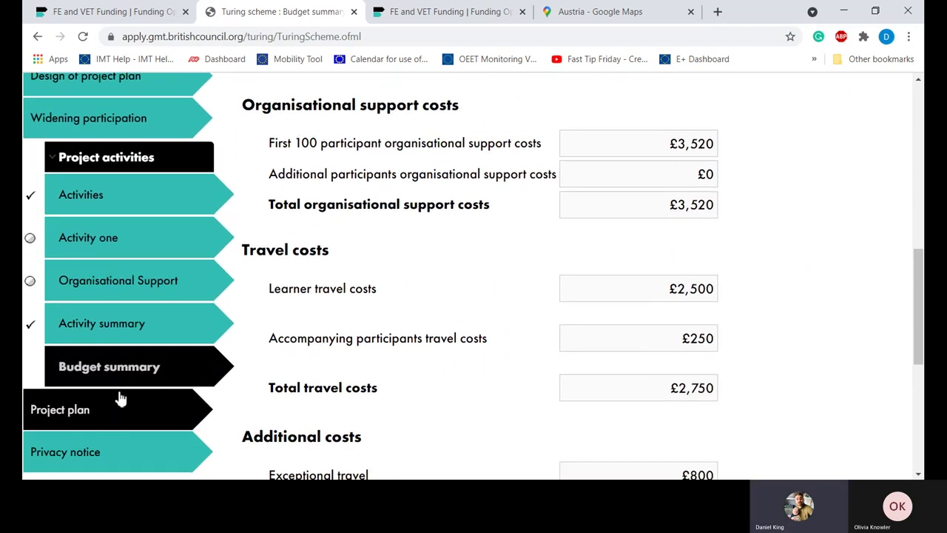
left_click(120, 398)
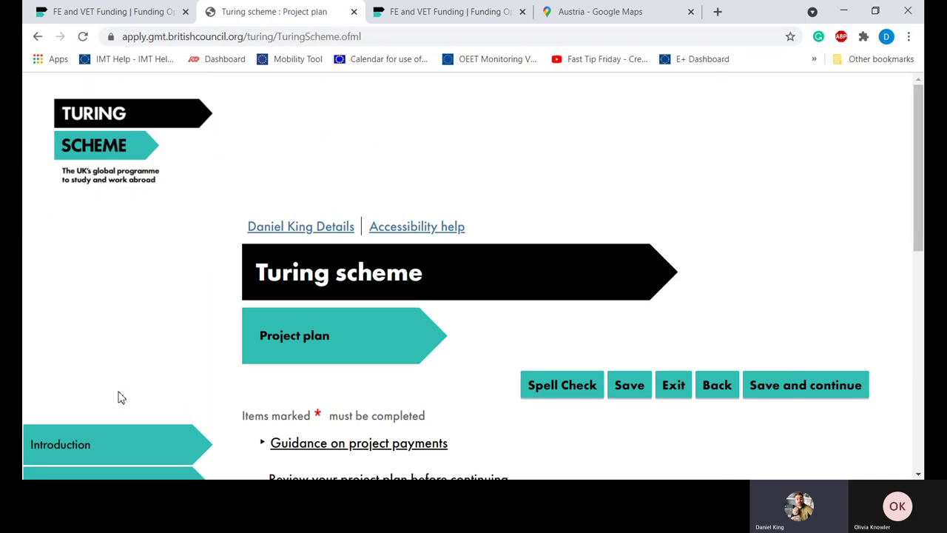
scroll(422, 387, "down", 3)
scroll(421, 387, "down", 3)
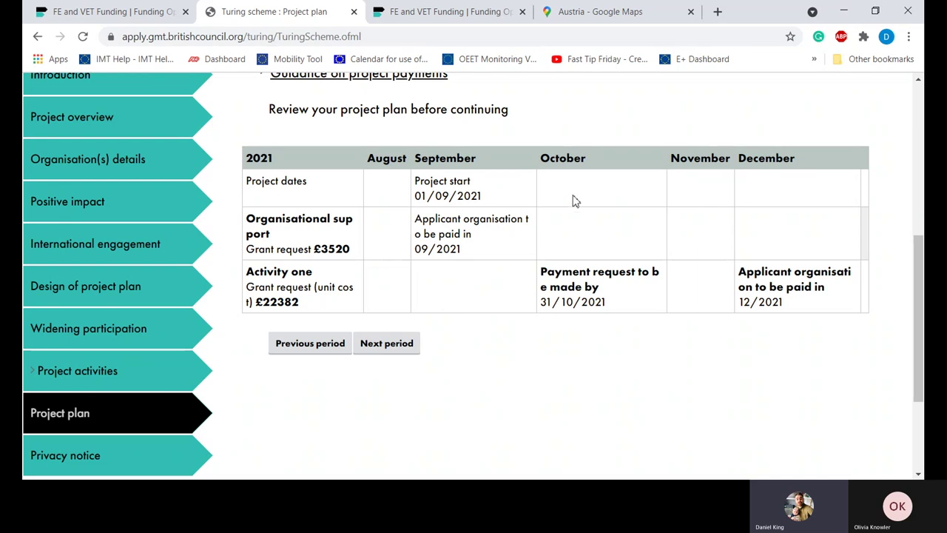
left_click_drag(465, 253, 437, 234)
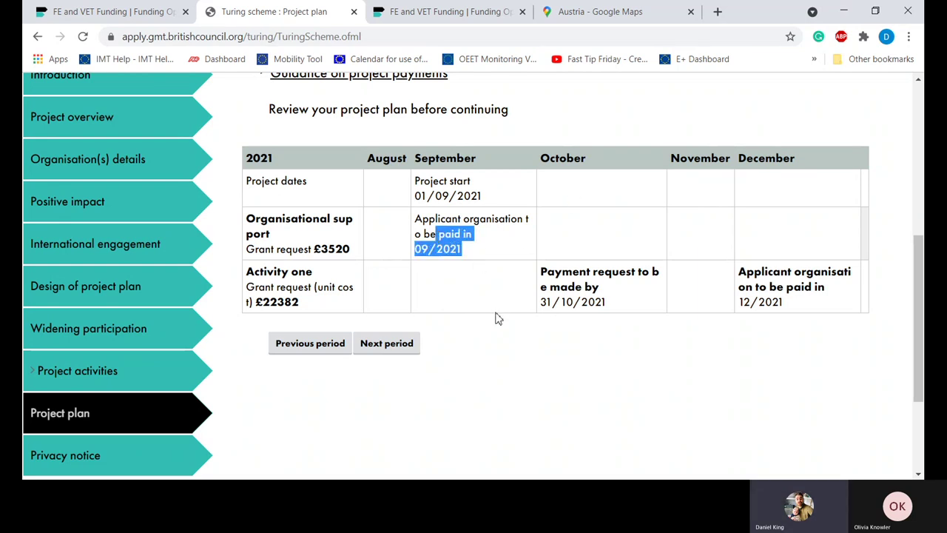
left_click_drag(625, 303, 531, 277)
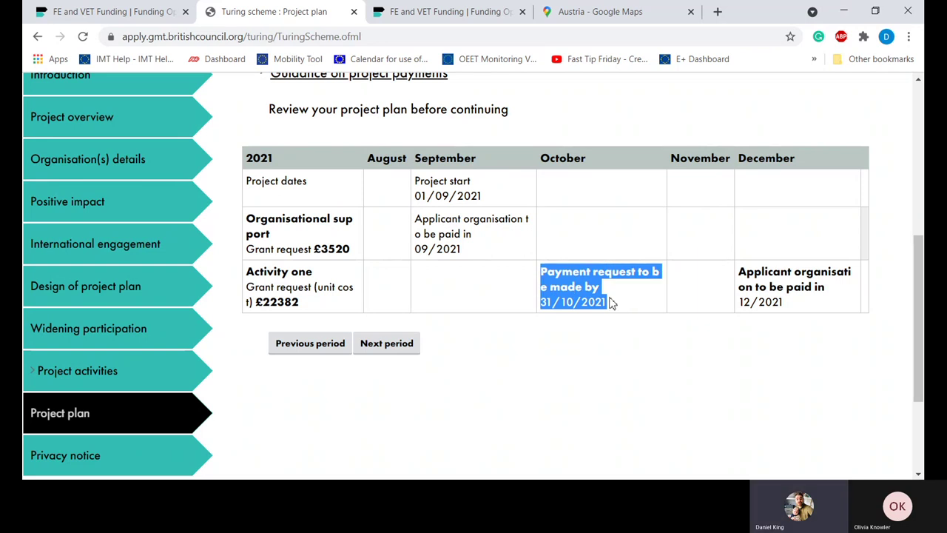
left_click_drag(795, 309, 742, 272)
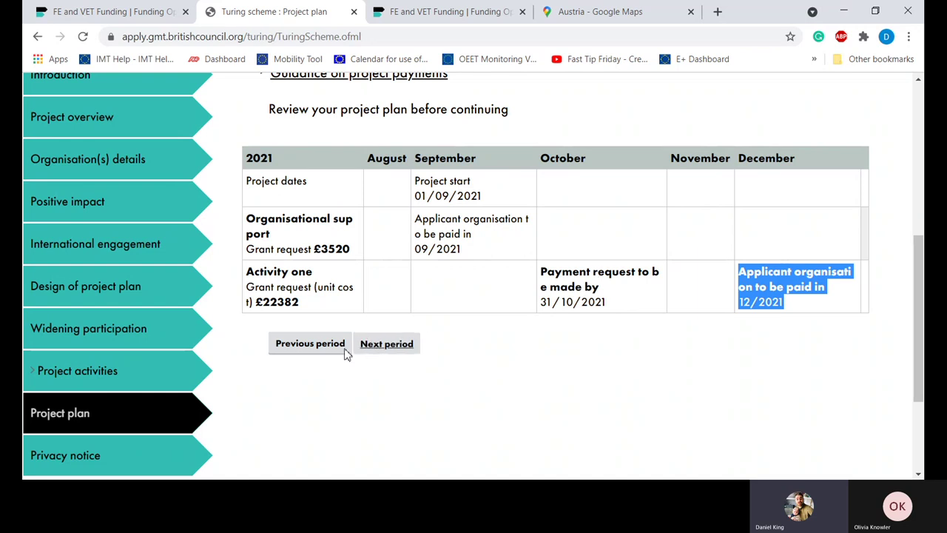
Step: Advance the project plan through the January–April and May–August 2022 periods, checking the mobilities start and project end dates
left_click(386, 345)
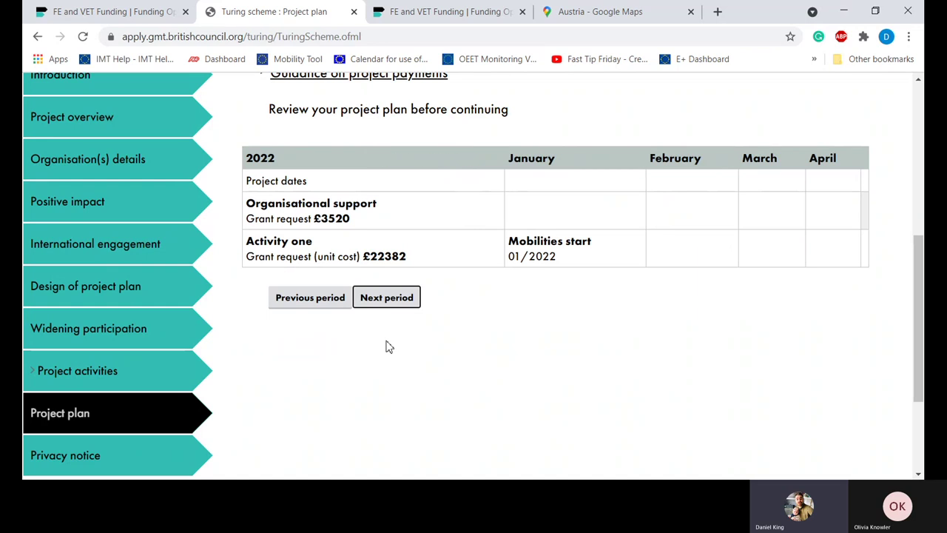
left_click_drag(575, 260, 520, 242)
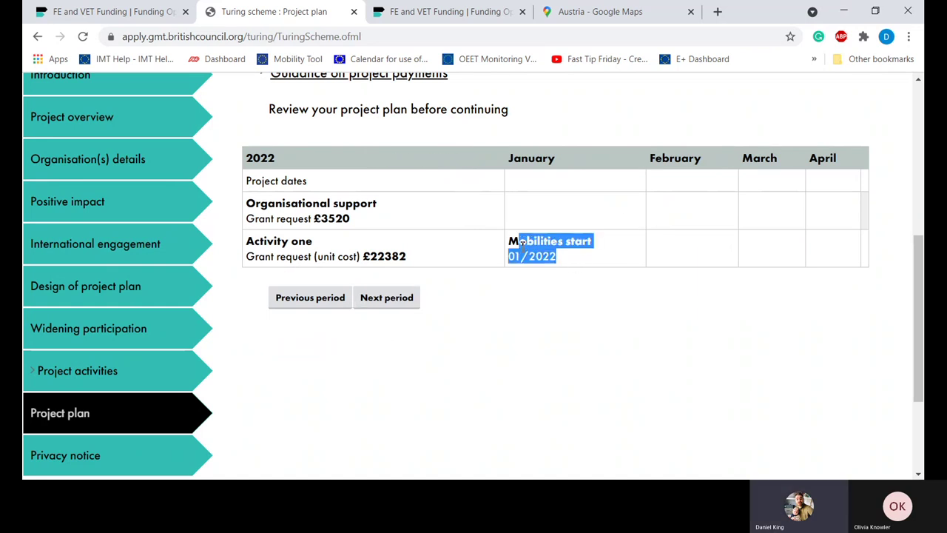
left_click(484, 358)
left_click(370, 302)
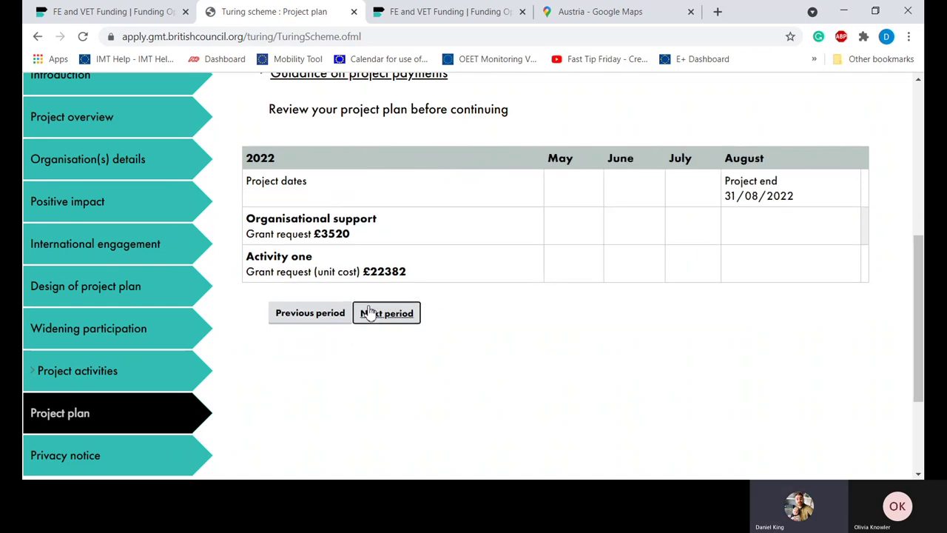
left_click_drag(795, 203, 725, 181)
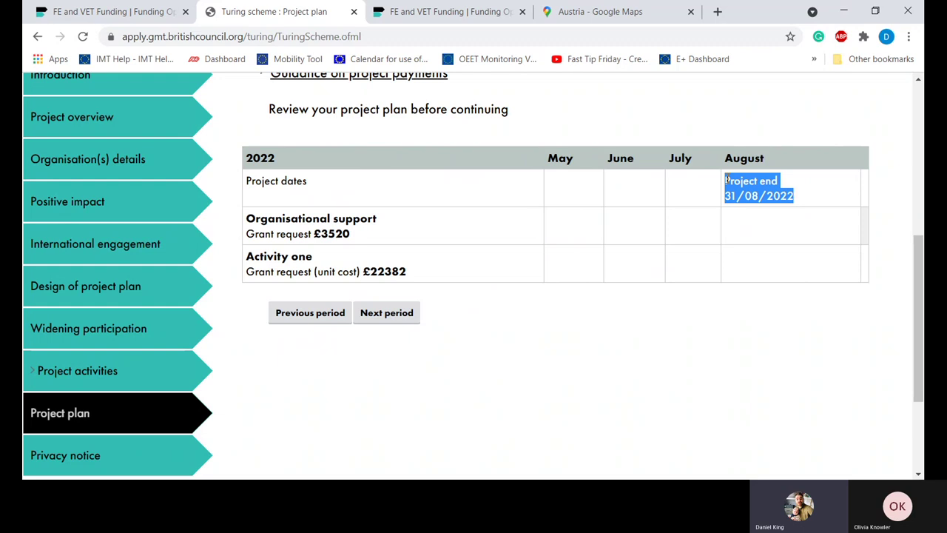
left_click(641, 357)
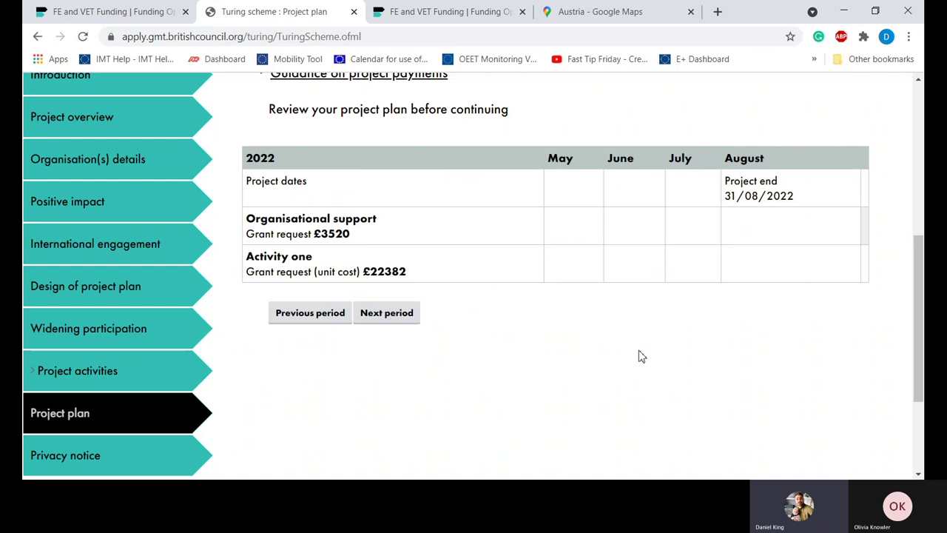
Step: Open the Privacy notice, dismiss the confirmation reminder, and read through the privacy policy including the agreement checkbox at its end
scroll(328, 321, "down", 2)
left_click(134, 377)
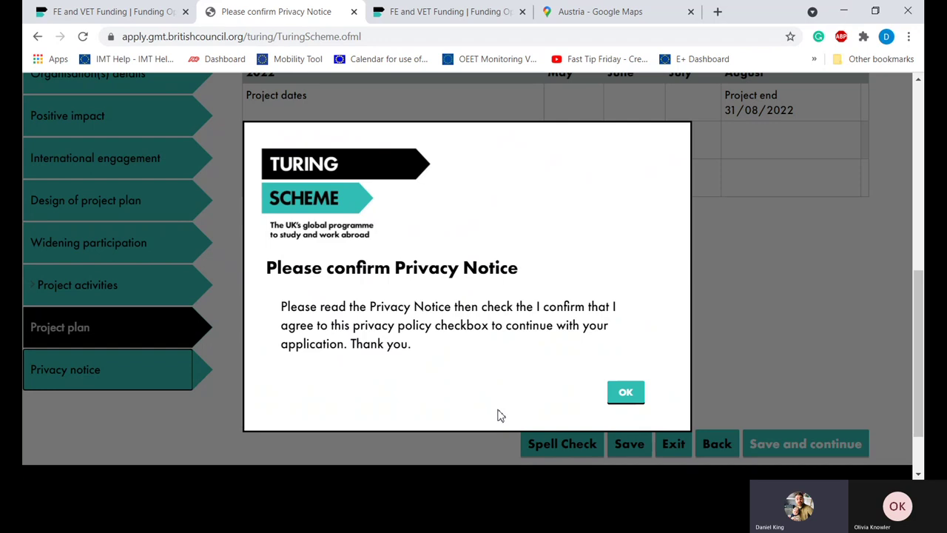
left_click(623, 408)
scroll(621, 407, "down", 4)
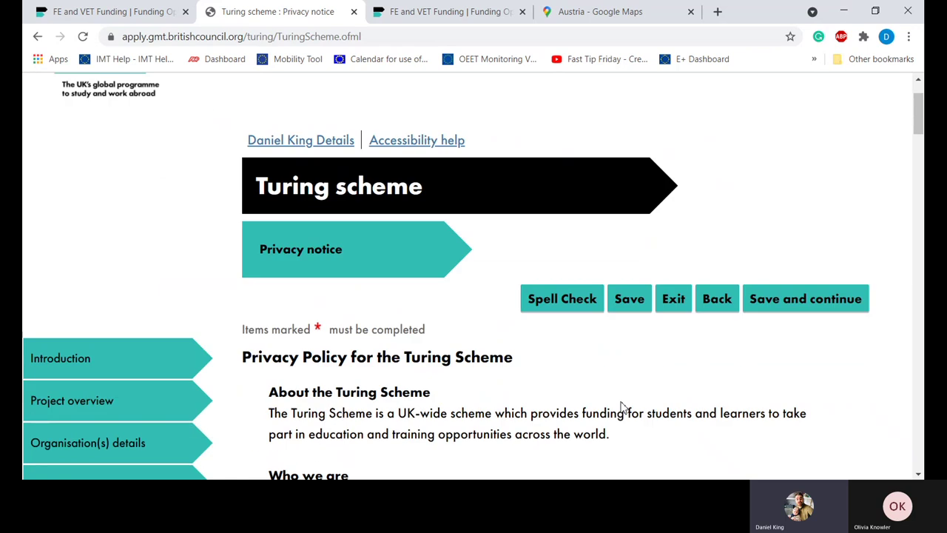
scroll(622, 404, "down", 2)
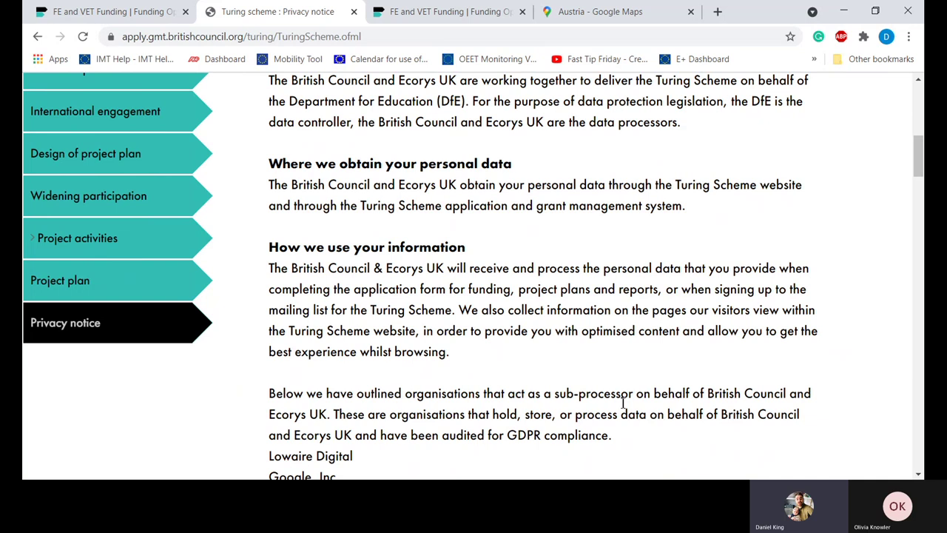
scroll(667, 274, "down", 15)
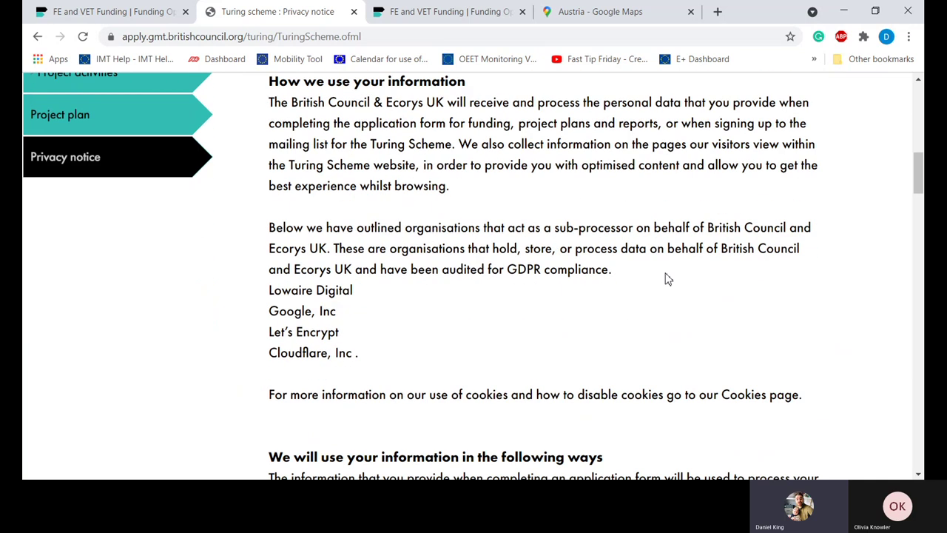
scroll(667, 279, "down", 20)
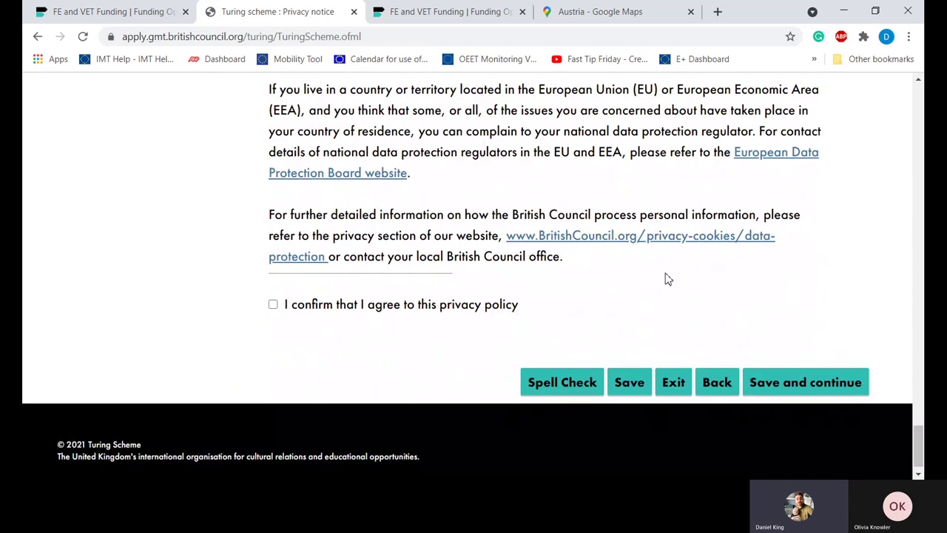
scroll(667, 279, "up", 10)
scroll(667, 279, "down", 7)
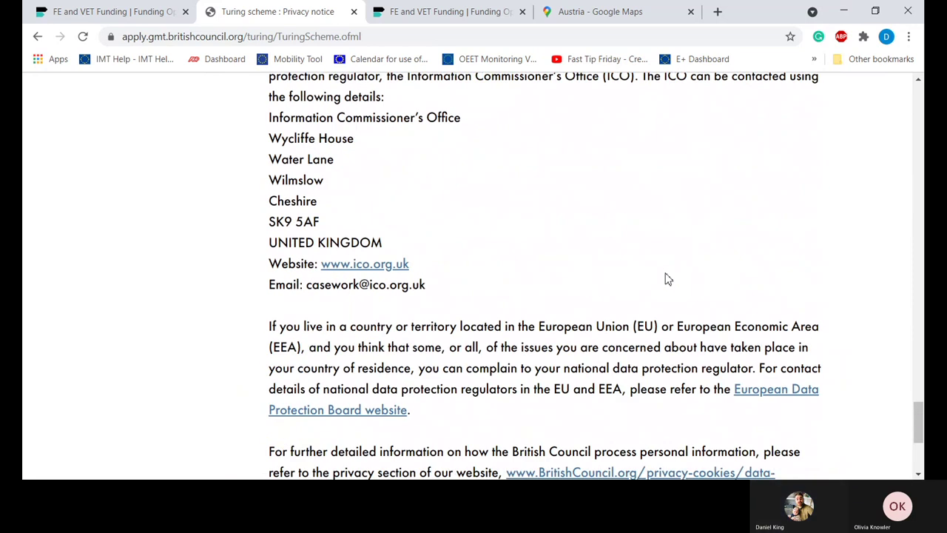
Step: Confirm agreement to the privacy policy at the end of the Privacy notice and save the section
scroll(667, 279, "up", 10)
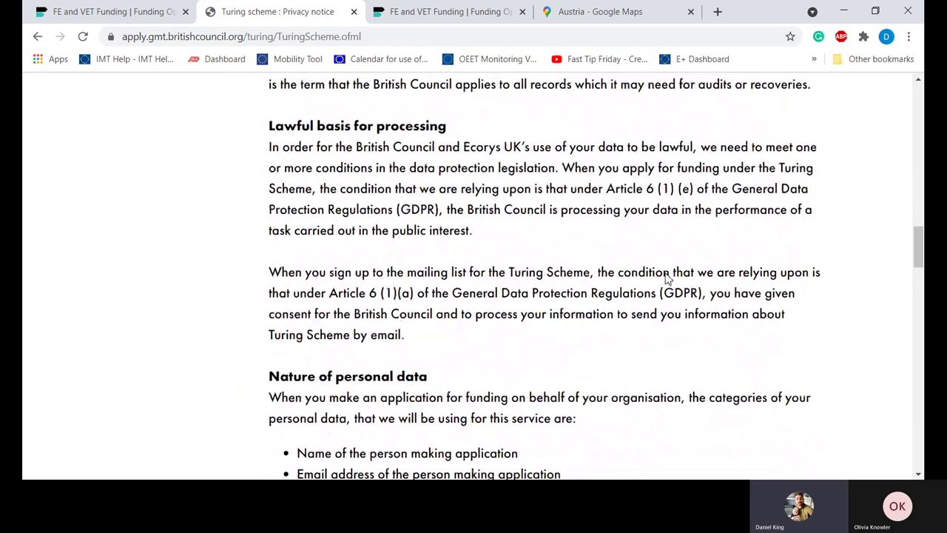
scroll(667, 278, "up", 12)
scroll(668, 279, "down", 8)
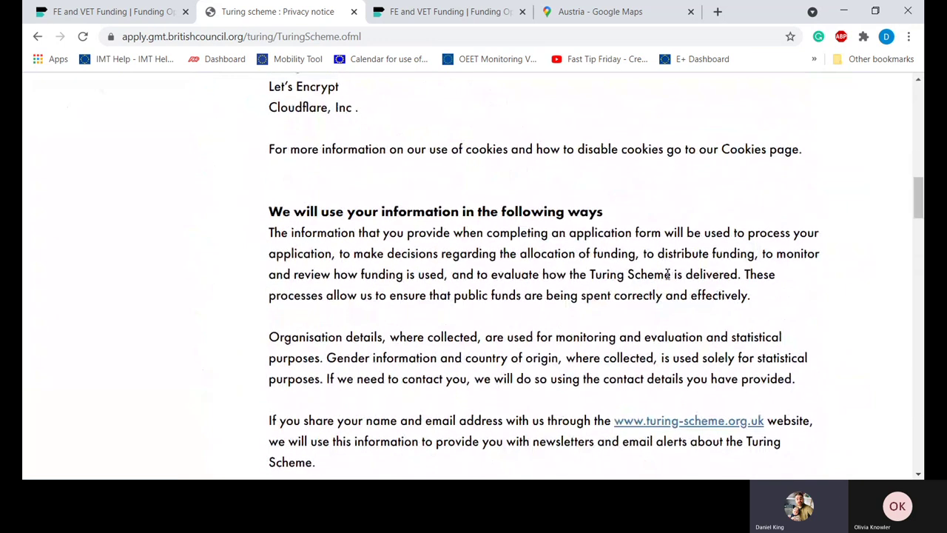
scroll(667, 274, "down", 10)
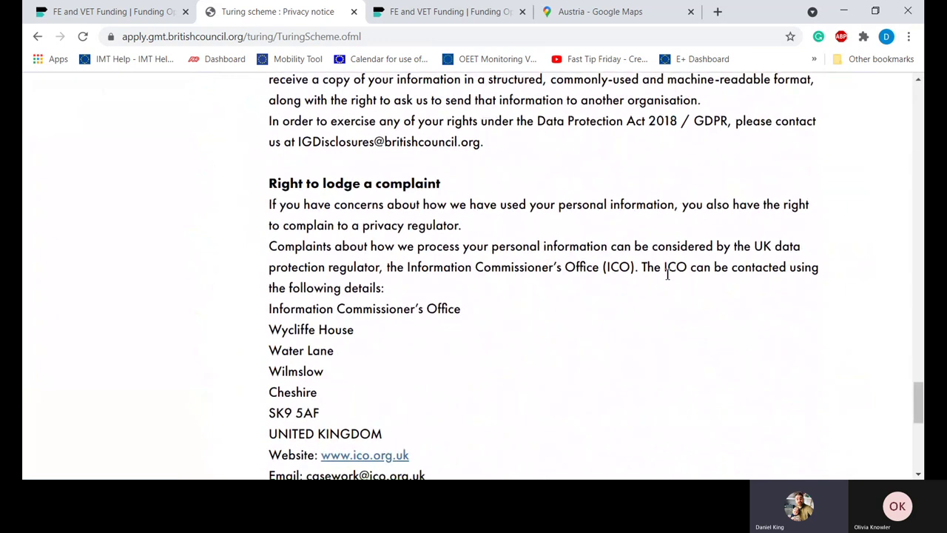
scroll(667, 274, "down", 4)
scroll(667, 279, "down", 3)
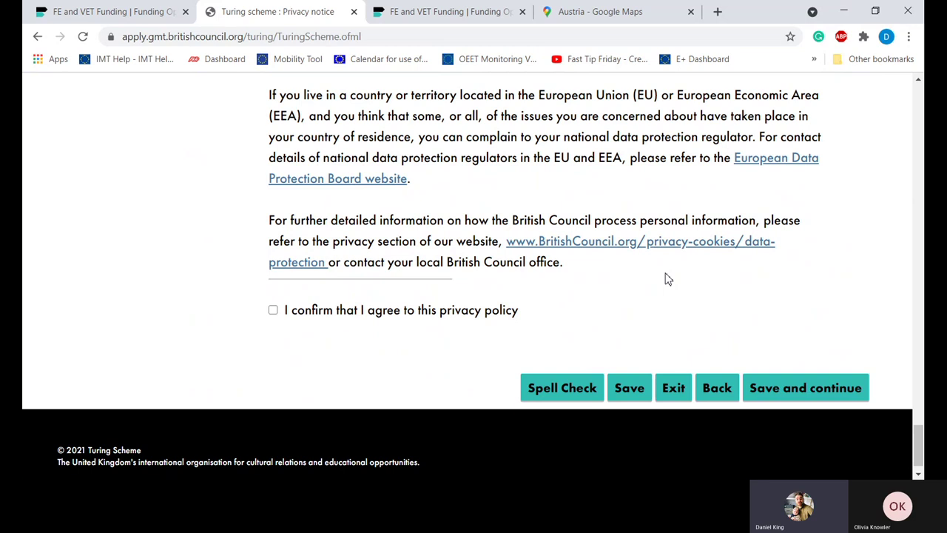
left_click(273, 310)
scroll(665, 318, "down", 1)
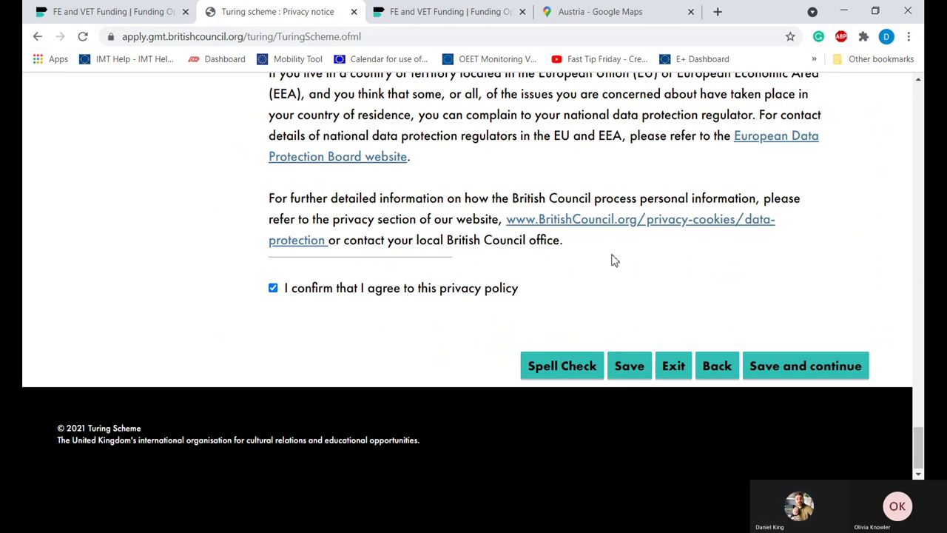
left_click(621, 378)
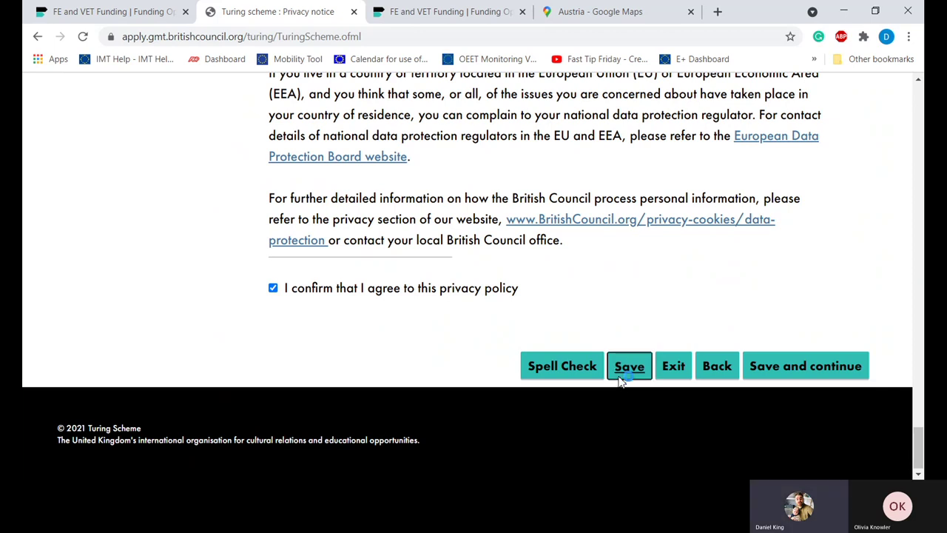
Step: Open the Declaration section of the application
scroll(186, 368, "down", 10)
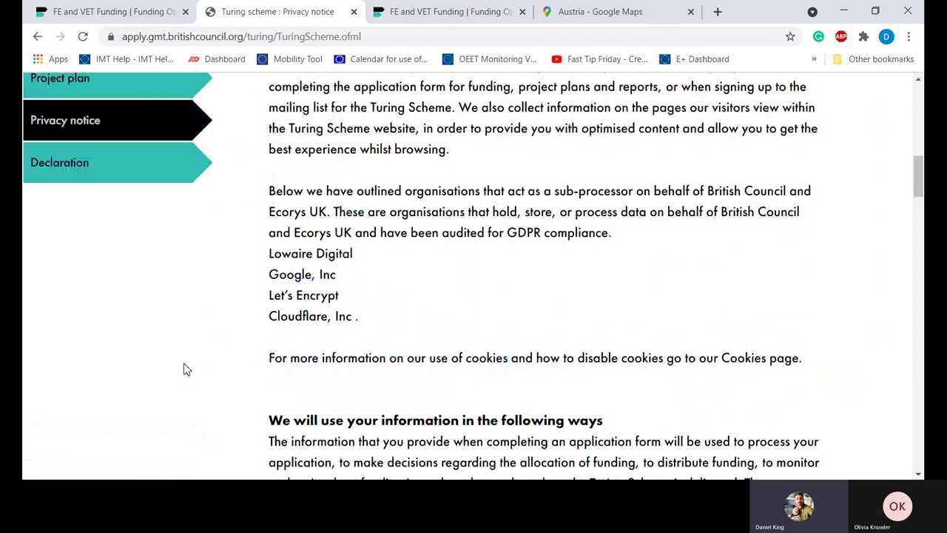
scroll(186, 369, "up", 3)
scroll(186, 369, "down", 1)
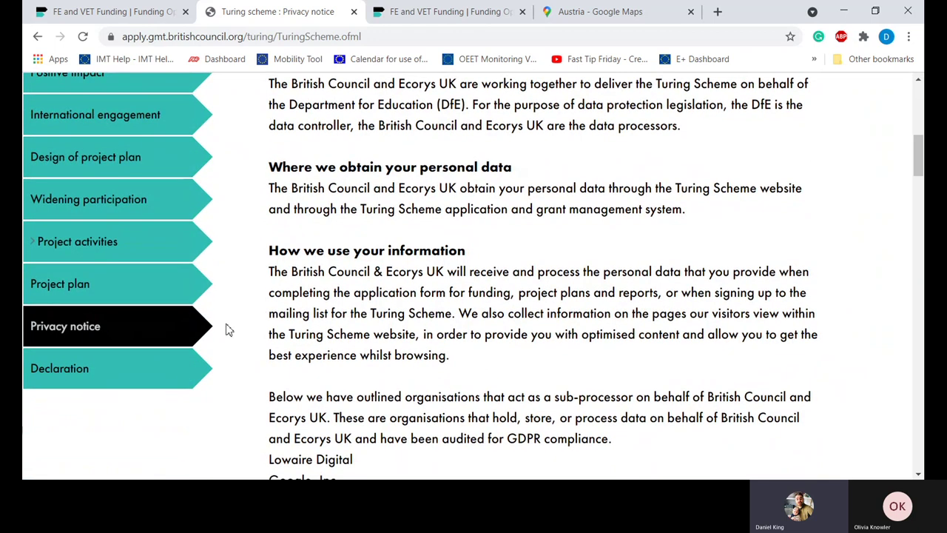
left_click(159, 377)
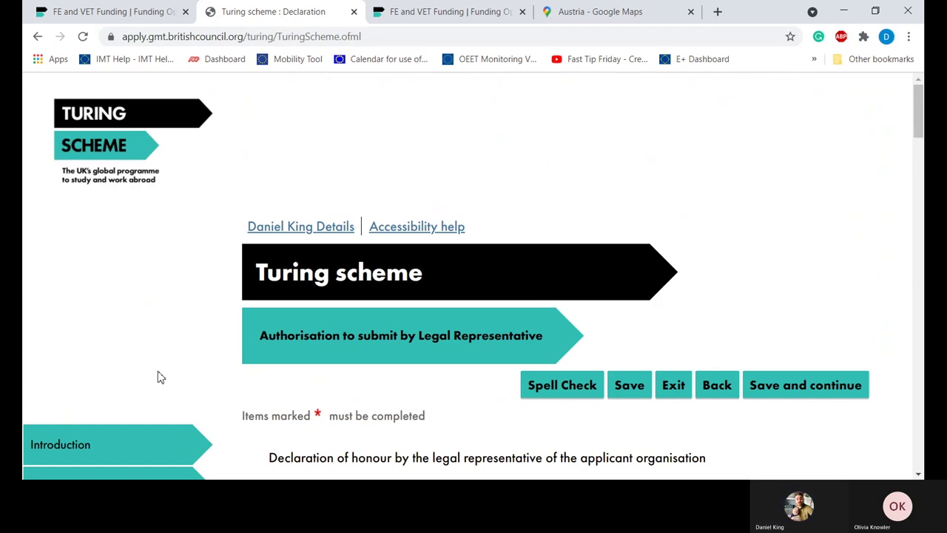
Step: Go through the legal representative's declaration of honour and declare the represented organisation as a private body
scroll(494, 301, "down", 3)
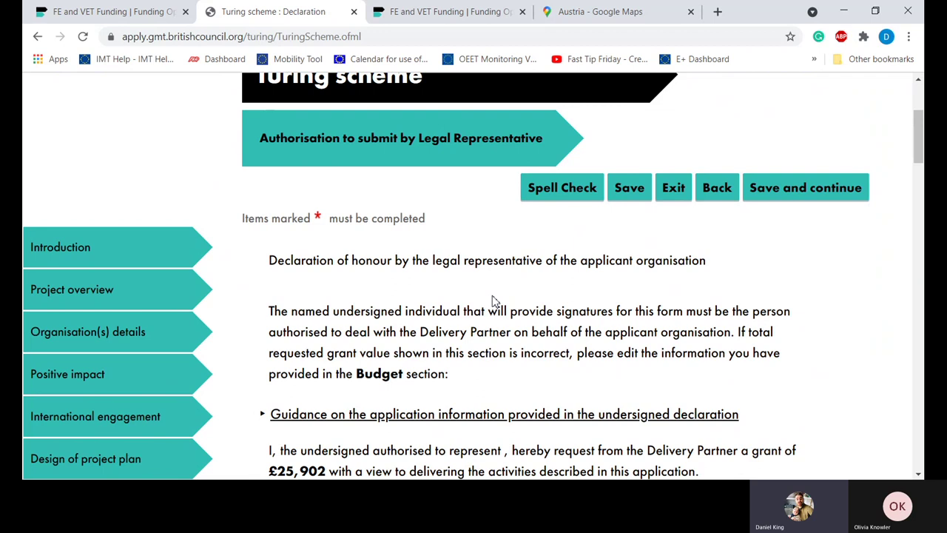
scroll(494, 301, "down", 10)
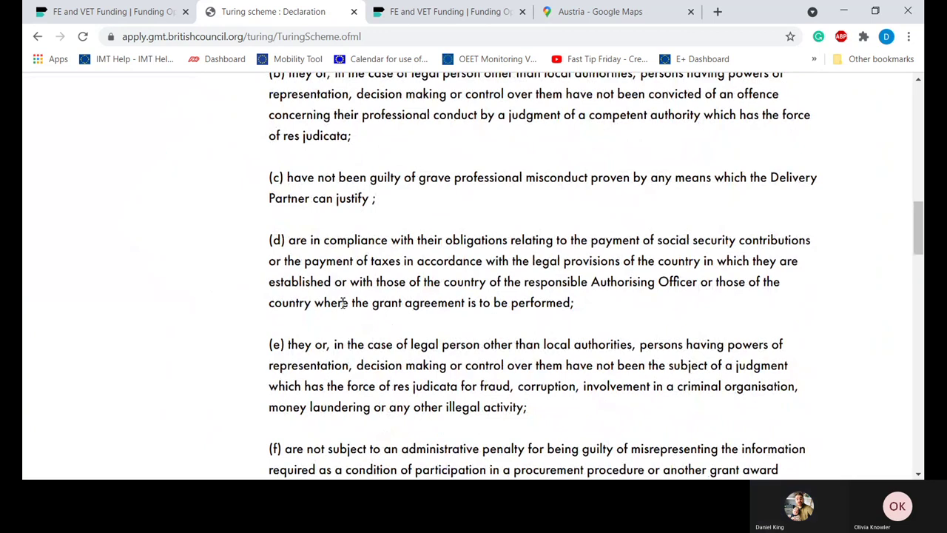
scroll(344, 303, "down", 3)
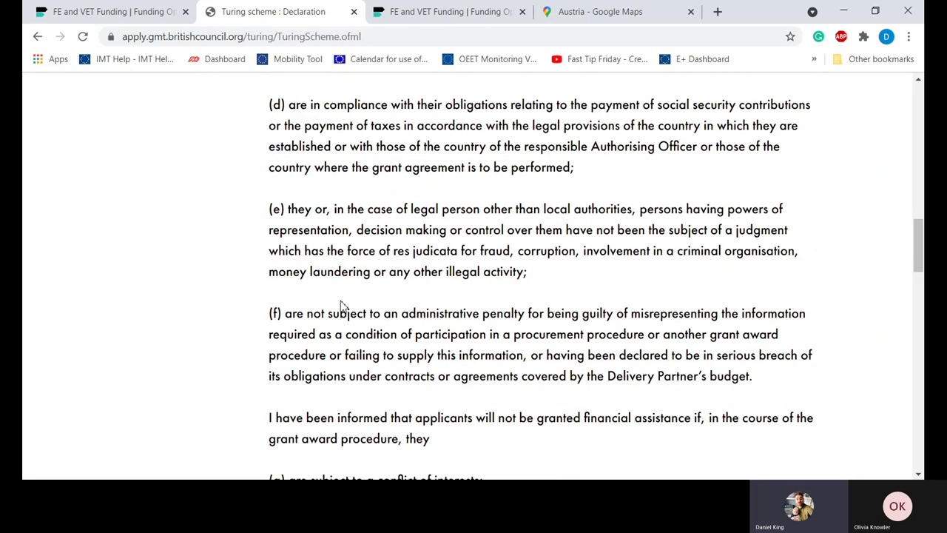
scroll(342, 306, "down", 1)
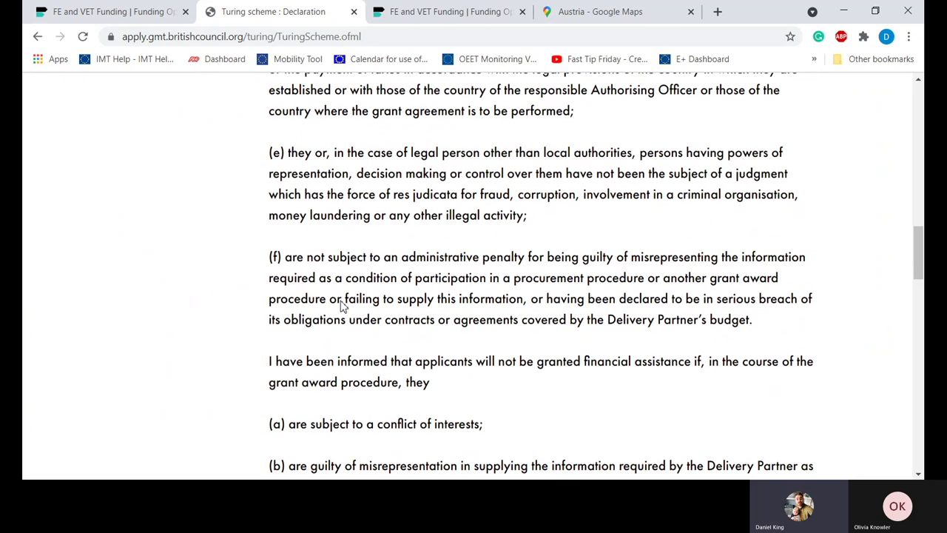
scroll(342, 303, "down", 13)
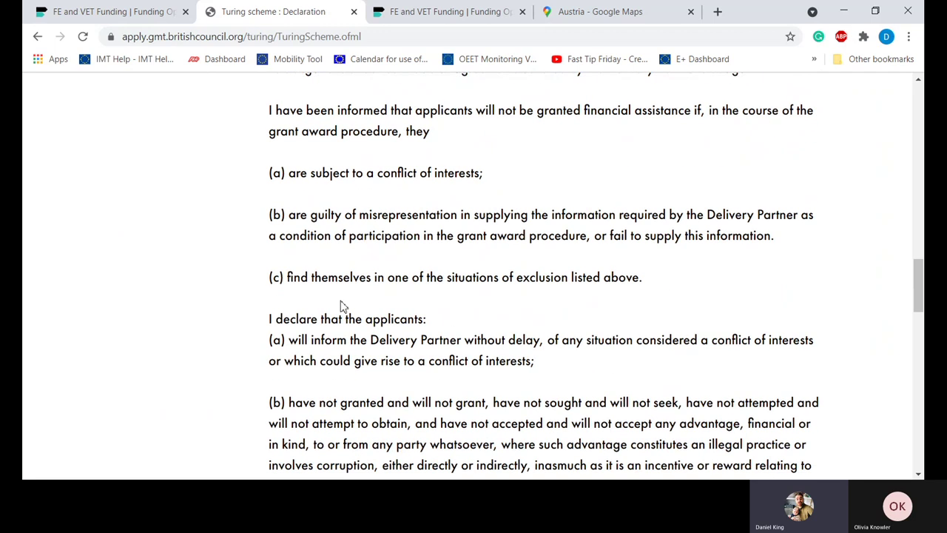
scroll(341, 303, "down", 5)
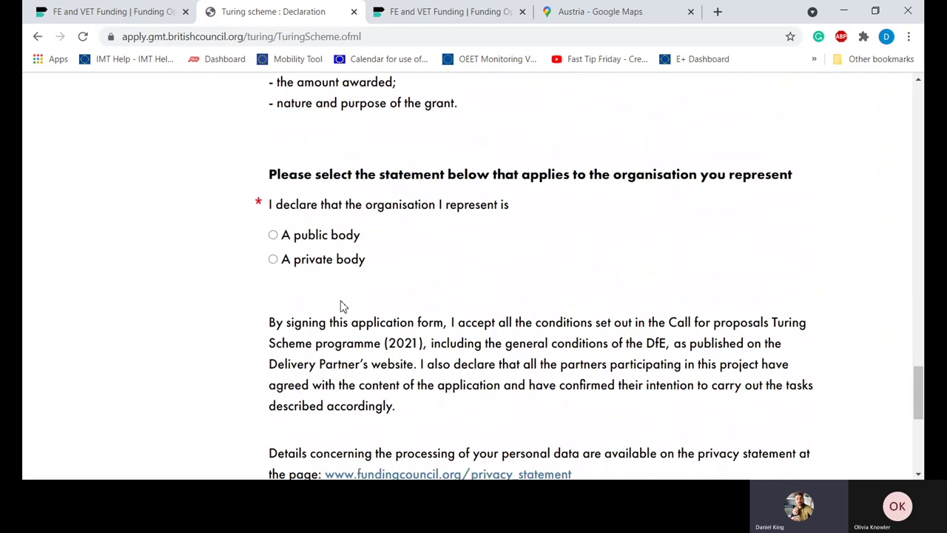
left_click(275, 264)
Step: Digitally sign the declaration under Supporting signature and confirm the signature
scroll(451, 249, "down", 4)
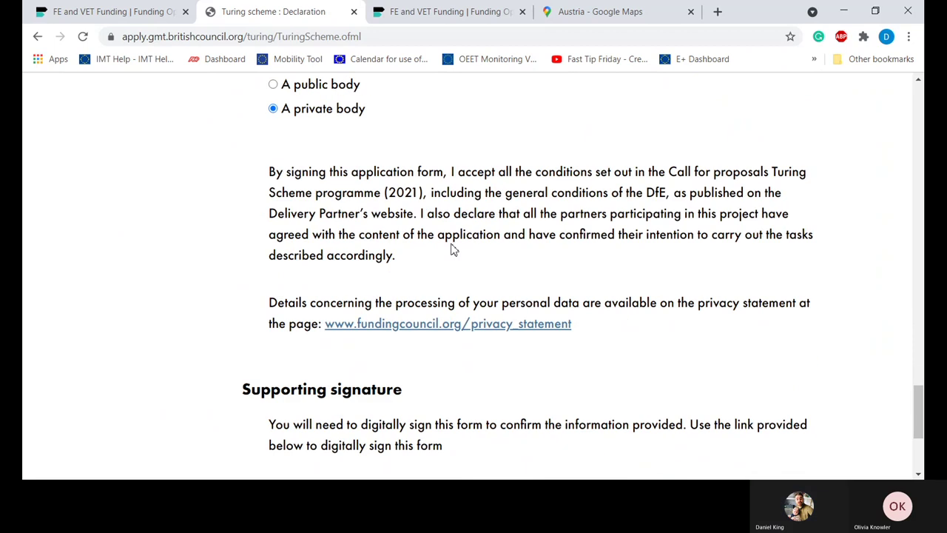
scroll(454, 249, "down", 2)
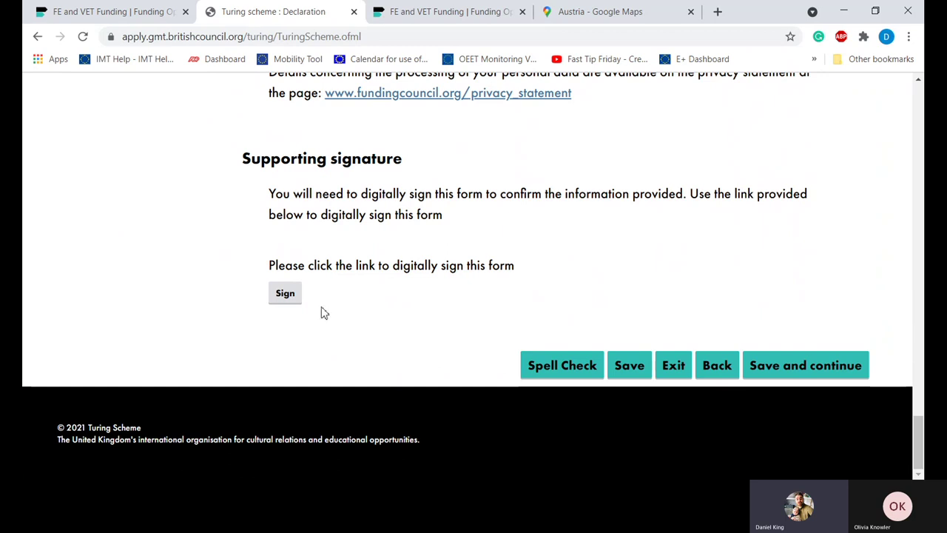
left_click(289, 296)
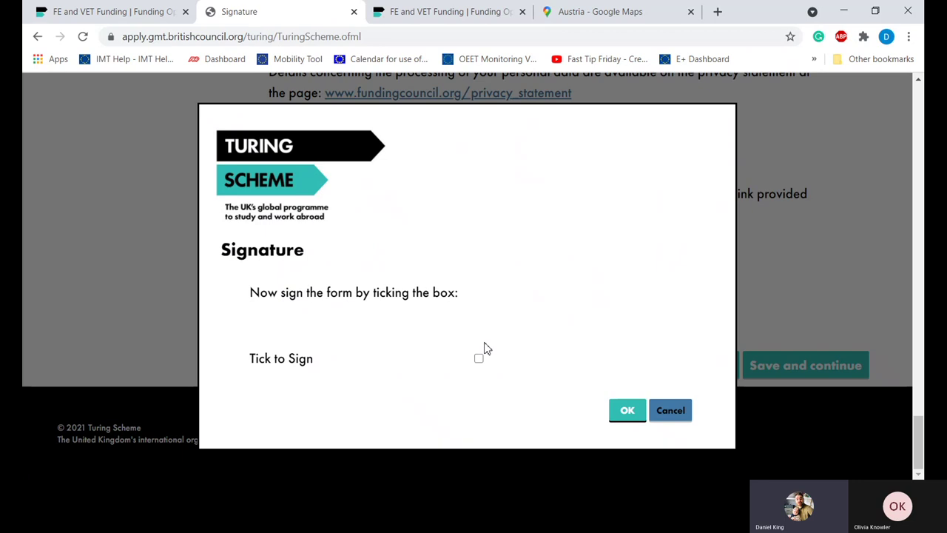
left_click(478, 358)
left_click(621, 408)
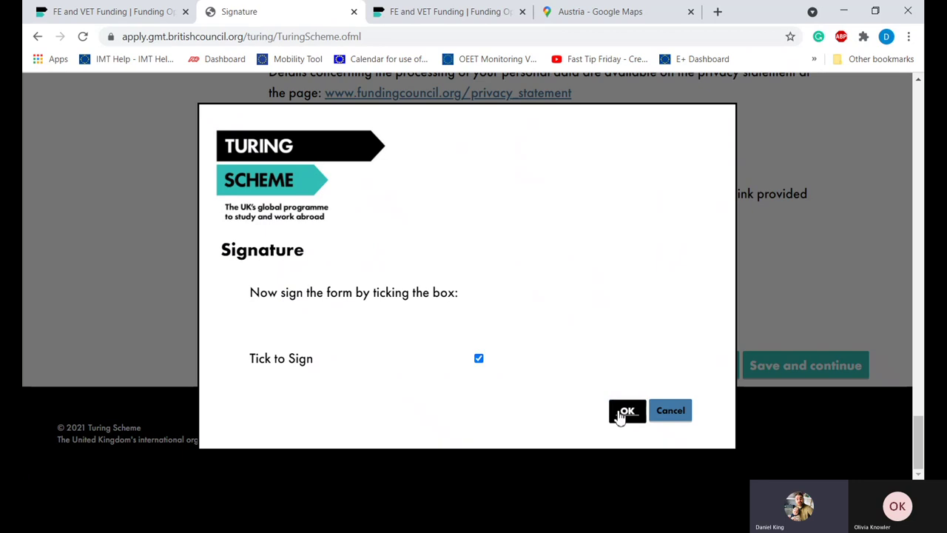
Step: Check the signatory and secure hash fields, then verify the signature and review its verification details without unsigning
scroll(619, 412, "down", 20)
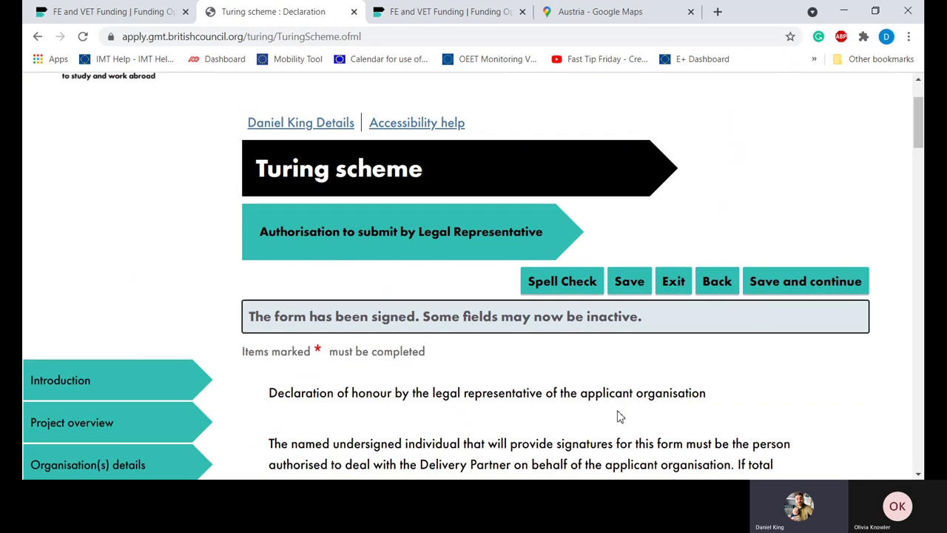
scroll(619, 411, "down", 5)
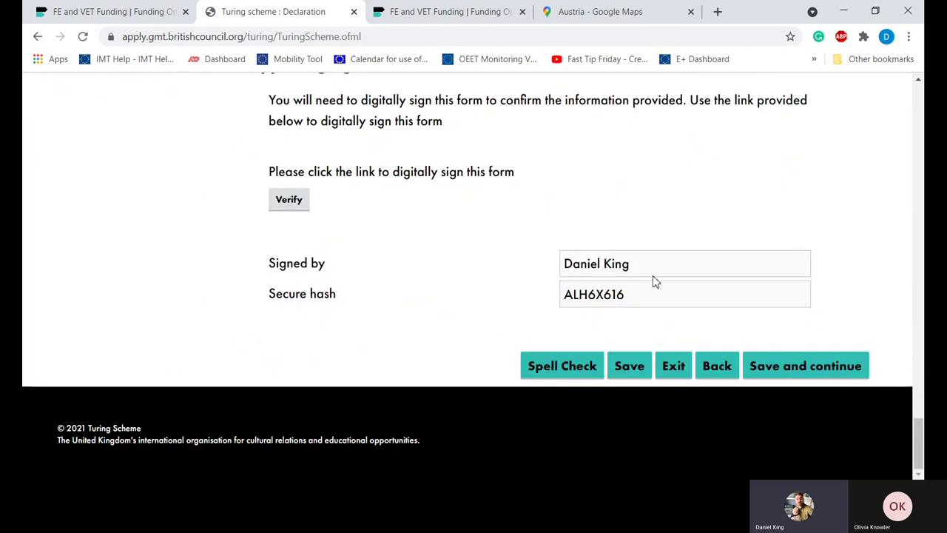
left_click_drag(647, 273, 566, 263)
left_click_drag(656, 297, 555, 293)
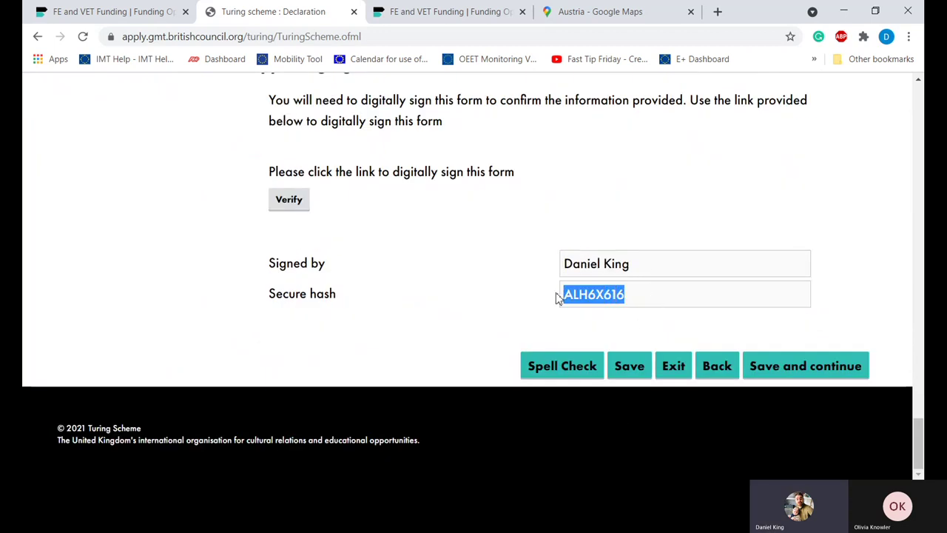
left_click(288, 202)
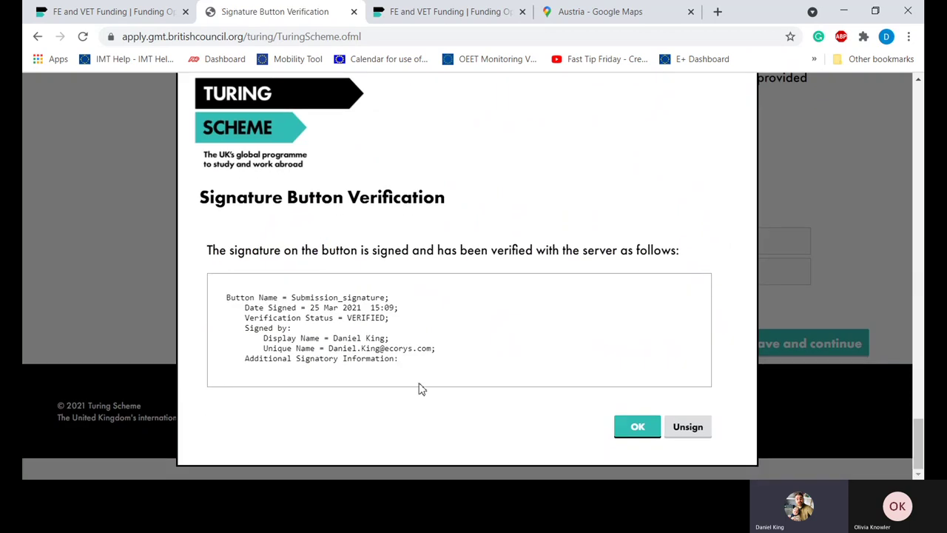
mouse_move(415, 367)
left_mouse_down()
mouse_move(244, 325)
mouse_move(213, 304)
left_mouse_up()
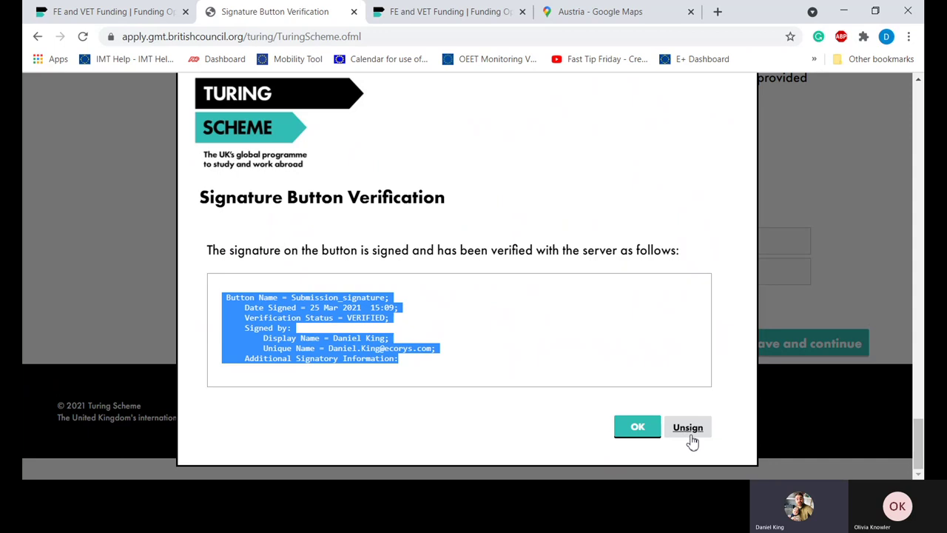
left_click(637, 436)
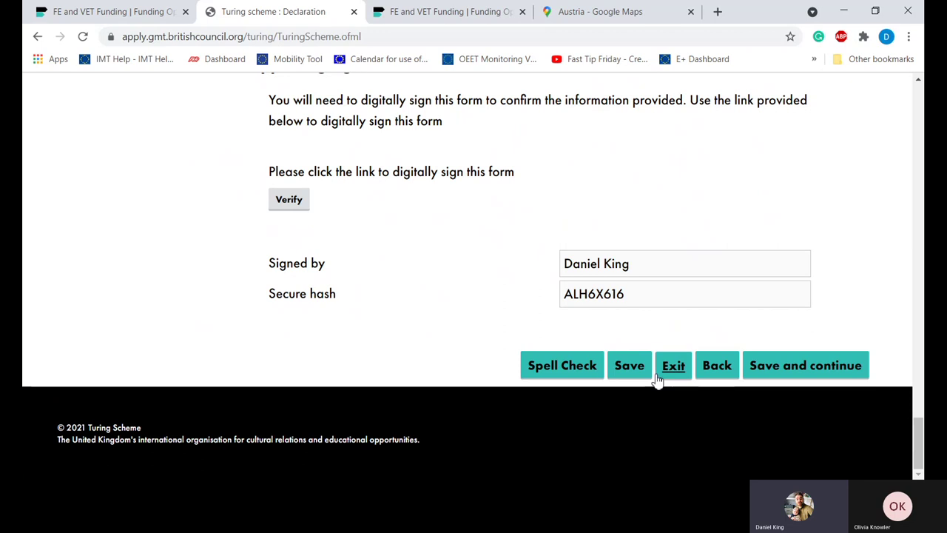
Step: Save the signed declaration and open the application's Summary
left_click(629, 366)
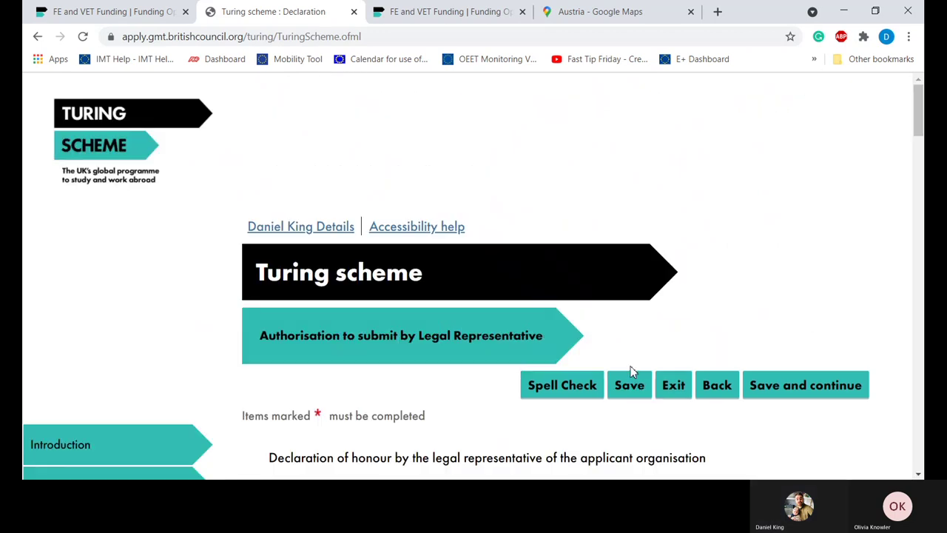
scroll(156, 327, "down", 10)
scroll(148, 318, "up", 1)
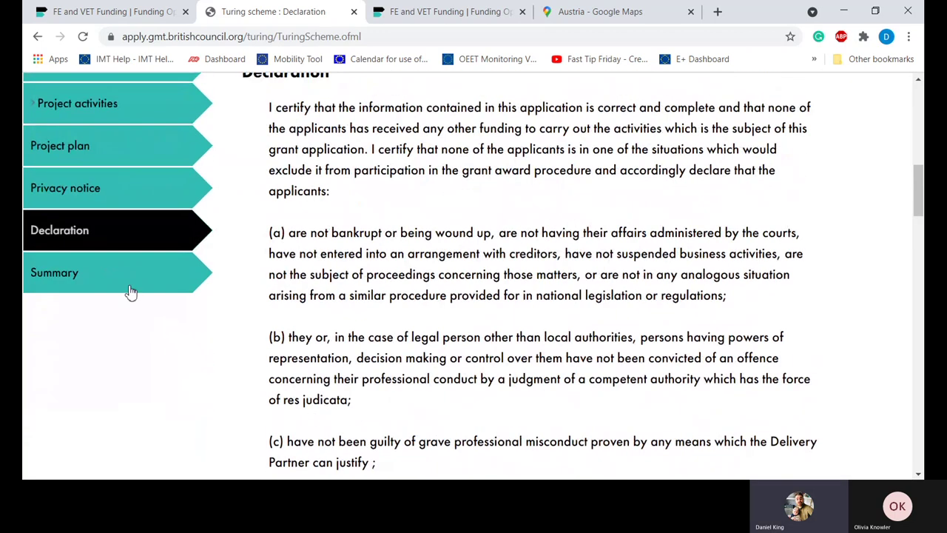
left_click(125, 280)
Step: Look over the section statuses in the Summary, expanding the Project overview to view its details and collapsing it again
scroll(452, 281, "down", 4)
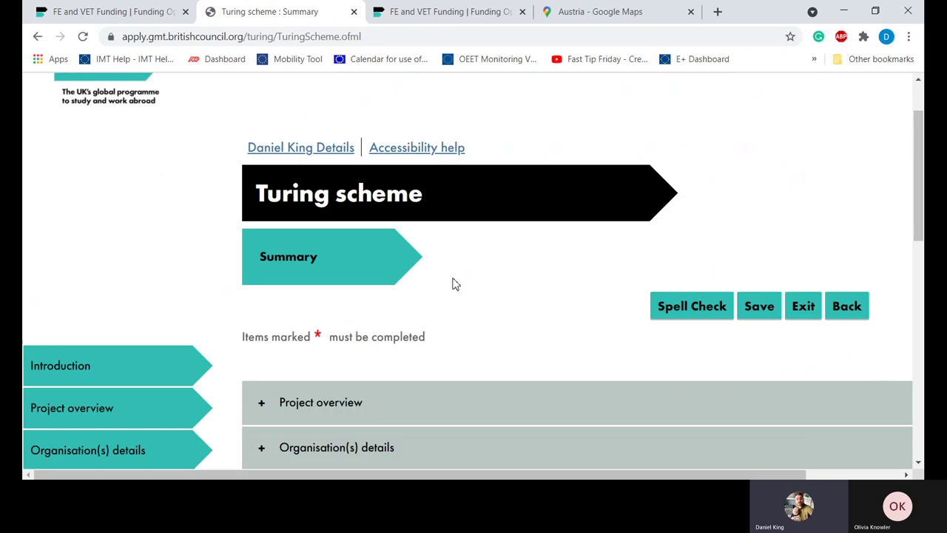
scroll(455, 285, "down", 1)
scroll(455, 285, "right", 1)
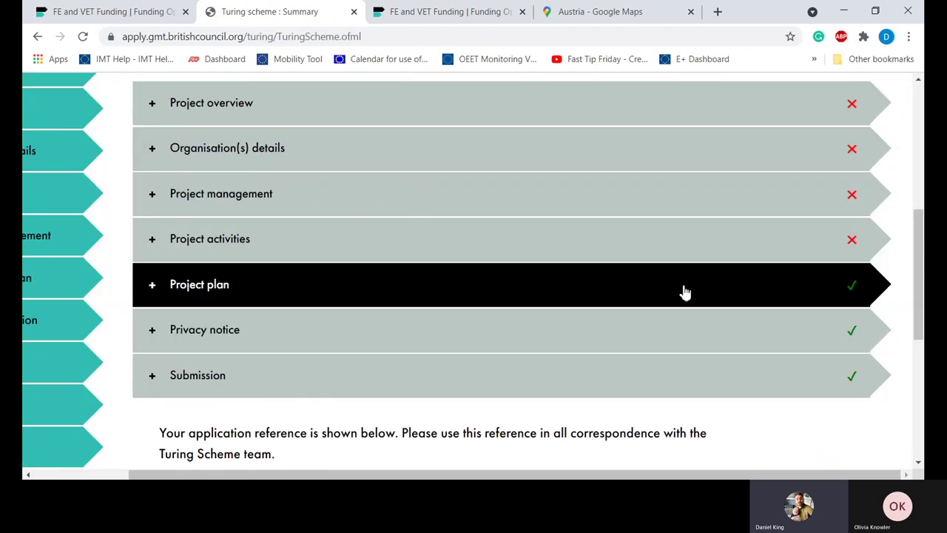
scroll(682, 291, "up", 1)
left_click(684, 198)
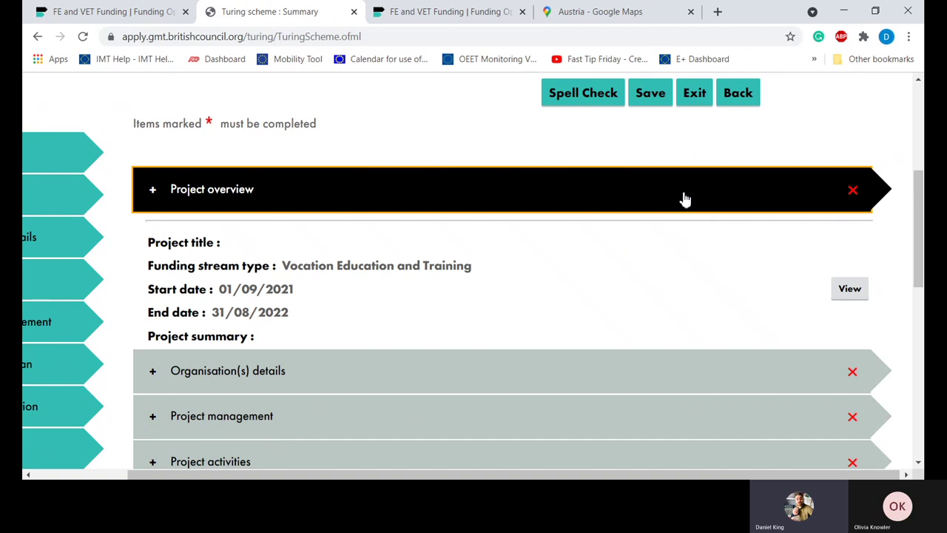
left_click(684, 198)
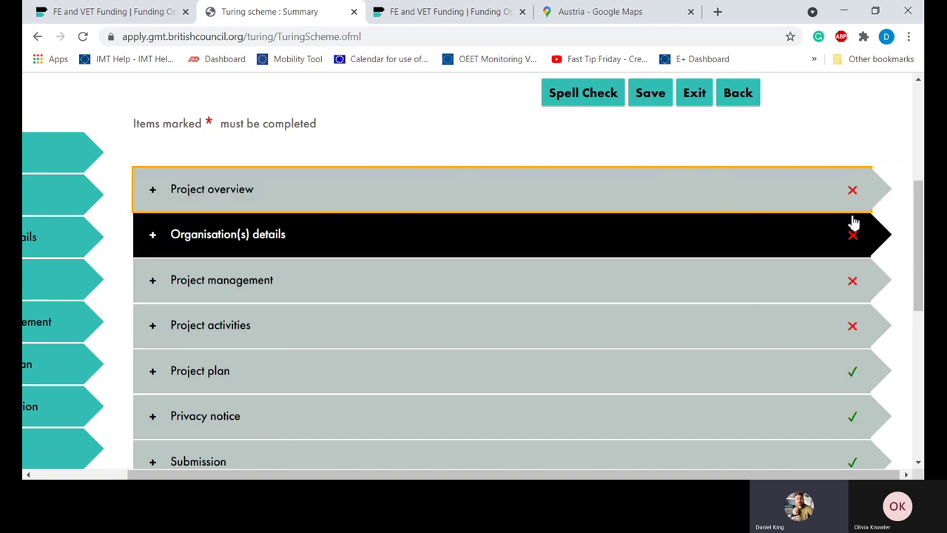
Step: Examine the completion marks of the remaining Summary sections and the application reference, then expand Project activities
scroll(862, 205, "down", 1)
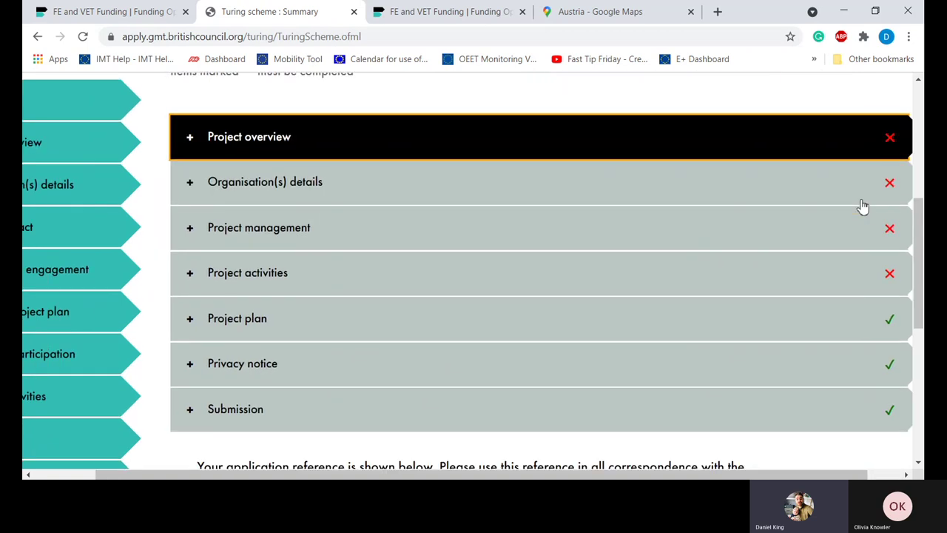
scroll(858, 204, "down", 1)
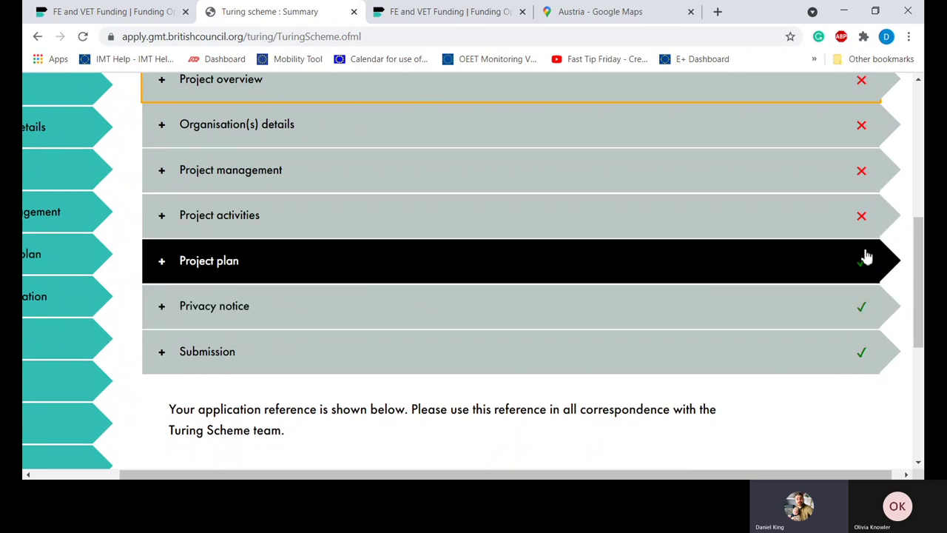
scroll(865, 256, "down", 1)
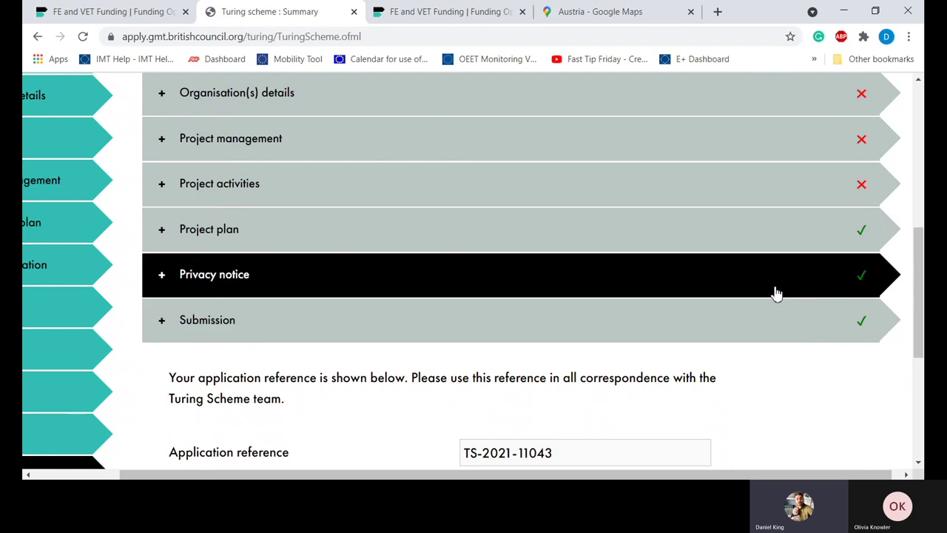
left_click(229, 201)
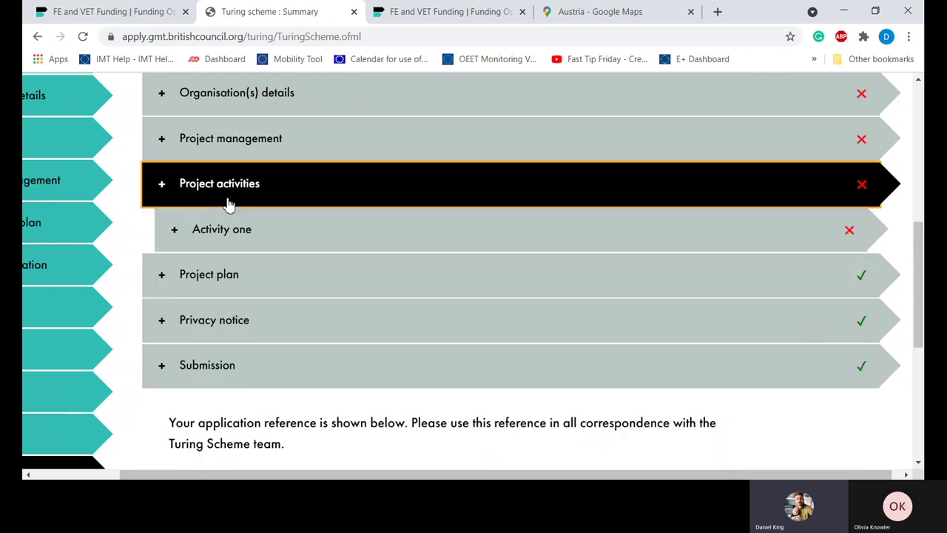
Step: Expand Activity one in the Summary and review its dates, learner numbers and cost alongside the completion marks of the sections
left_click(199, 235)
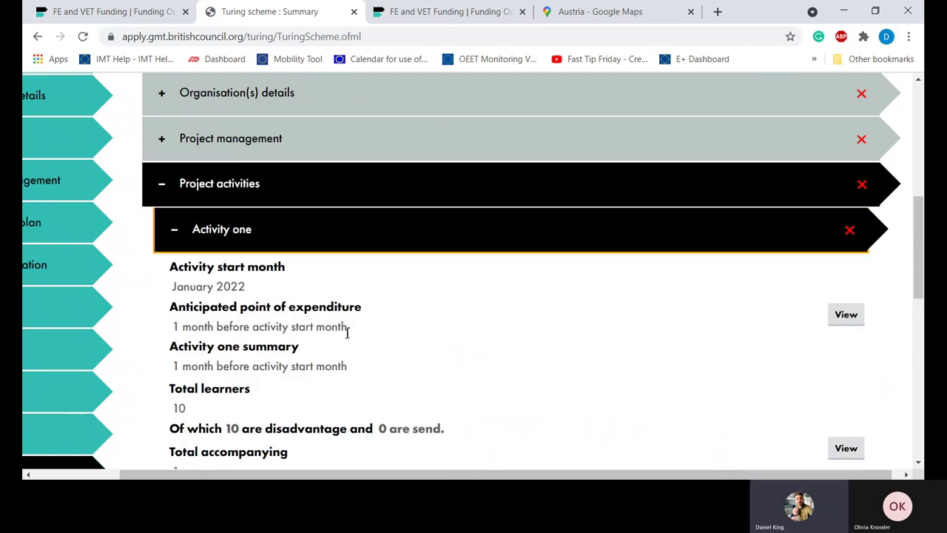
scroll(347, 328, "down", 3)
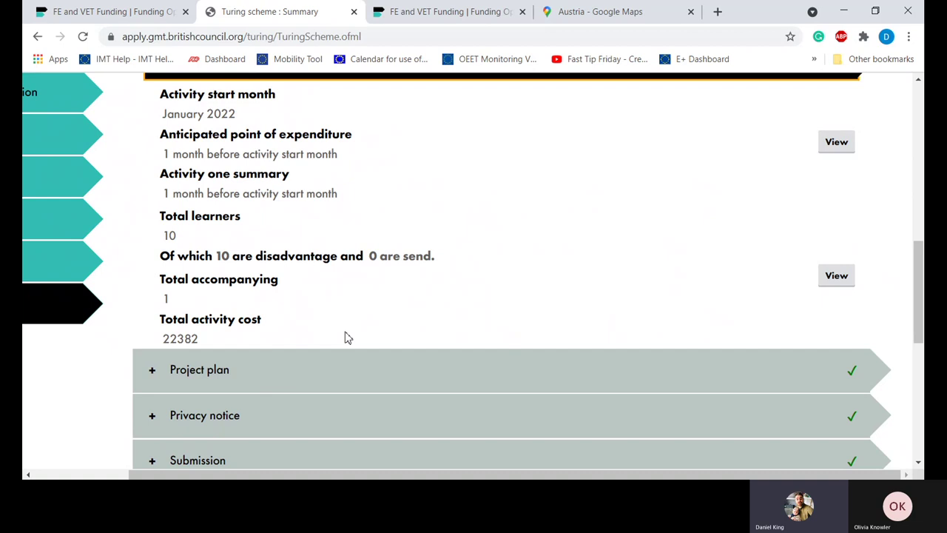
scroll(345, 334, "down", 5)
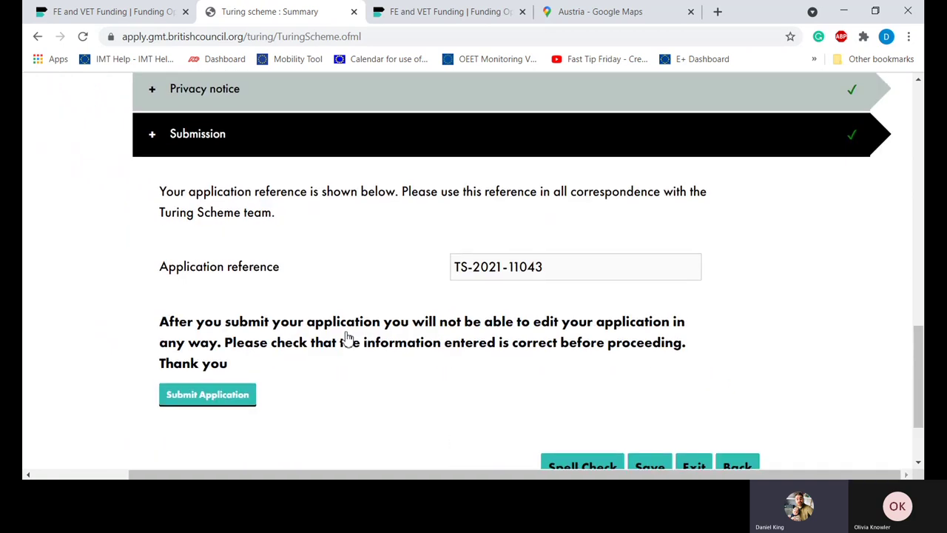
scroll(348, 336, "up", 3)
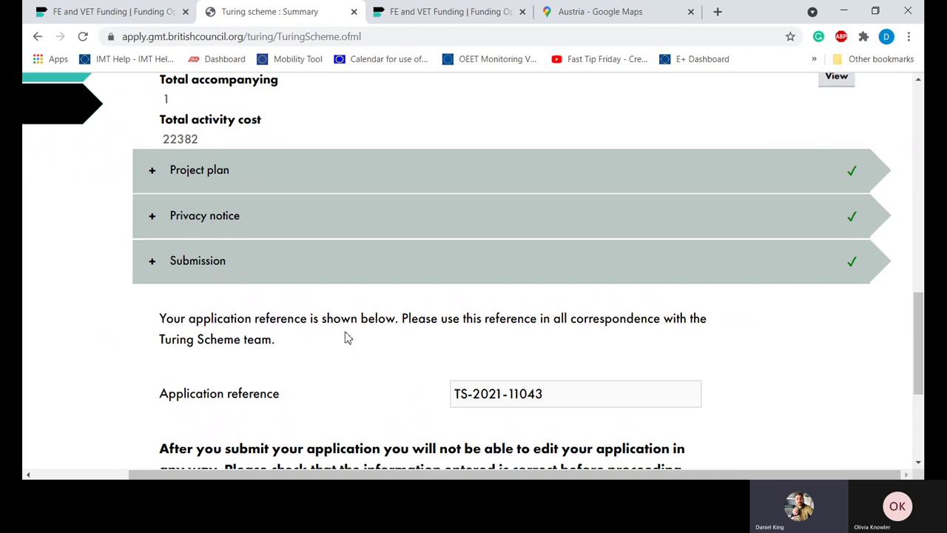
scroll(348, 336, "up", 5)
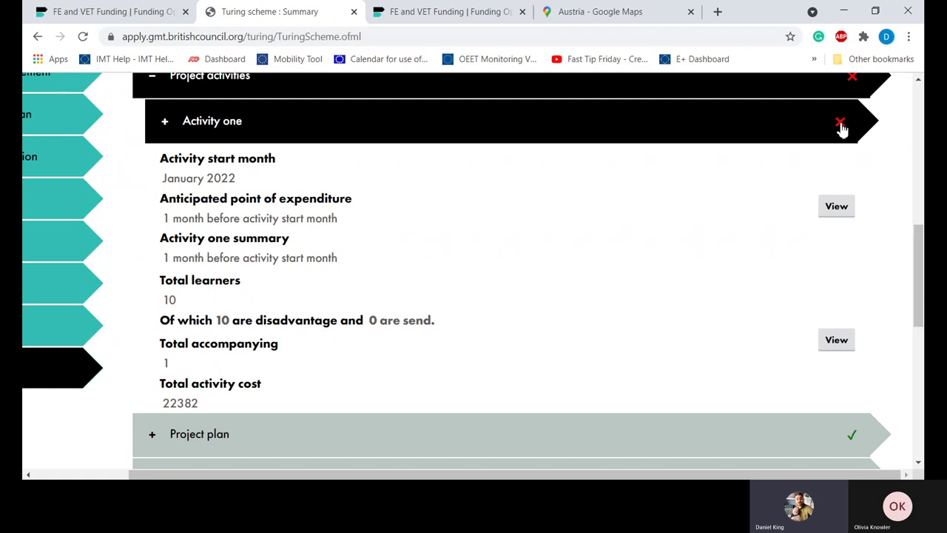
scroll(840, 127, "up", 3)
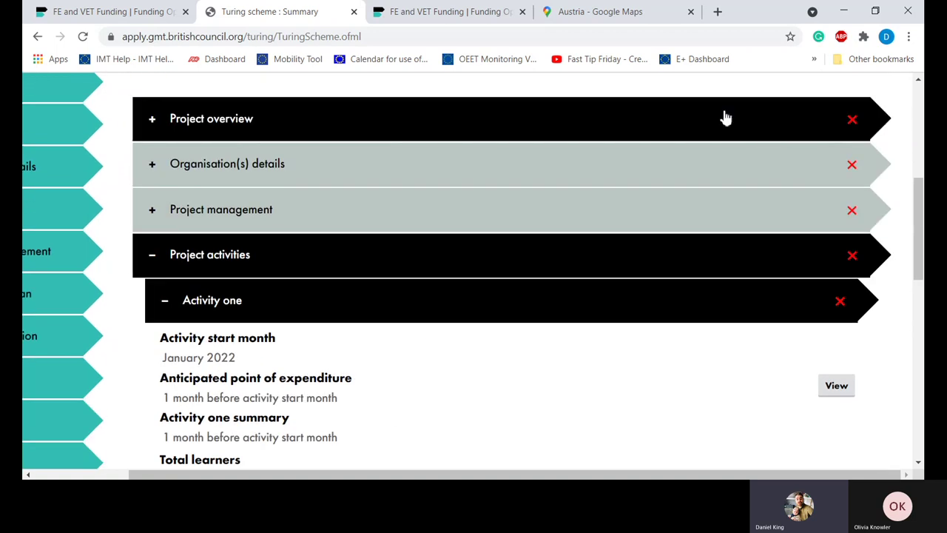
scroll(522, 386, "down", 2)
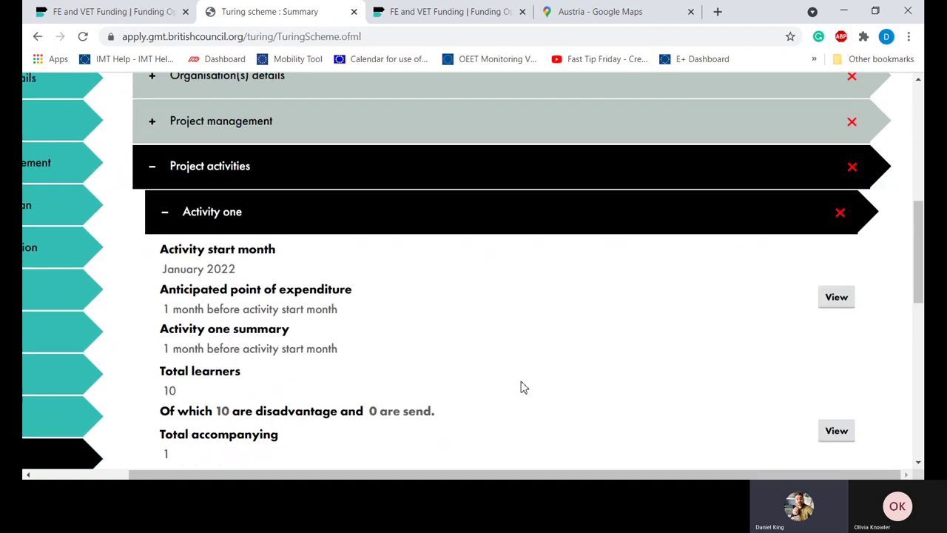
scroll(521, 386, "down", 2)
scroll(448, 328, "up", 1)
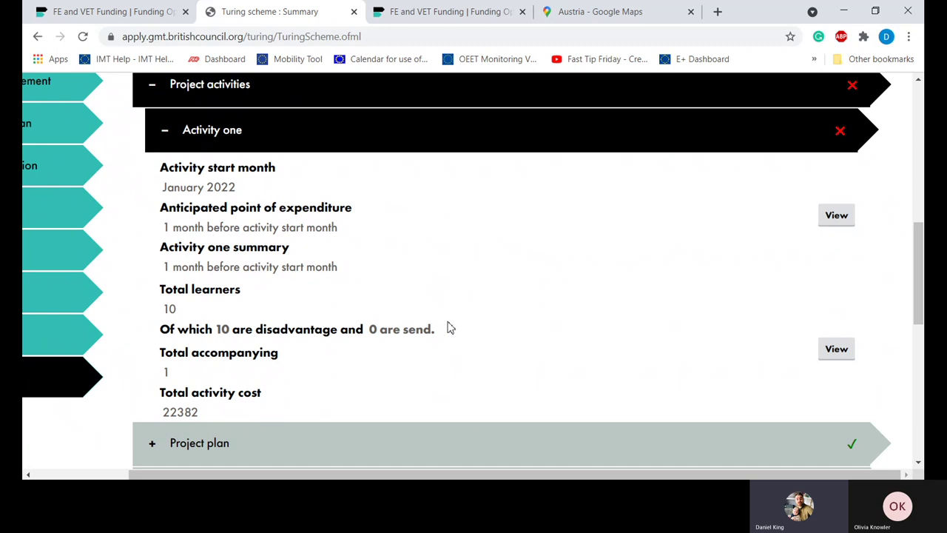
Step: Collapse Project activities and check the application reference and the notice about submitting, without submitting the application
left_click(217, 97)
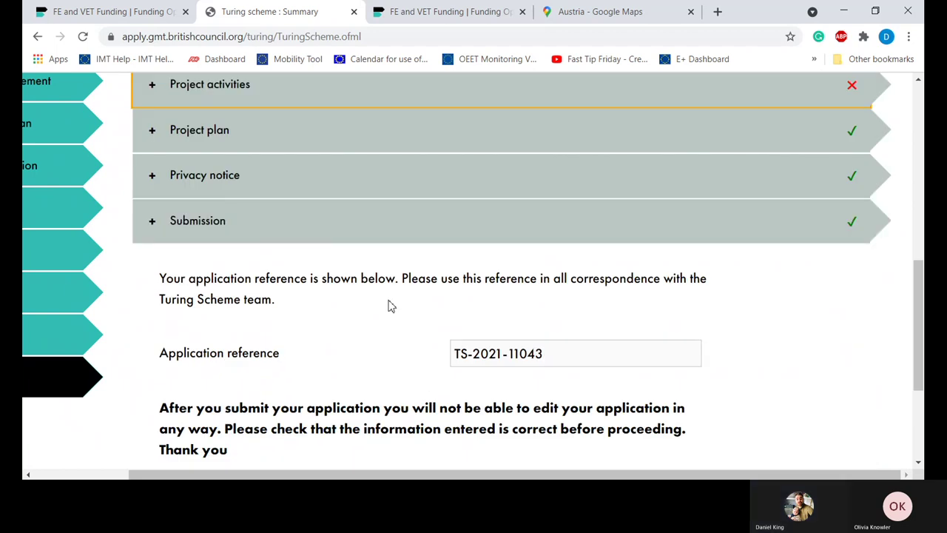
scroll(391, 307, "down", 3)
scroll(370, 318, "up", 2)
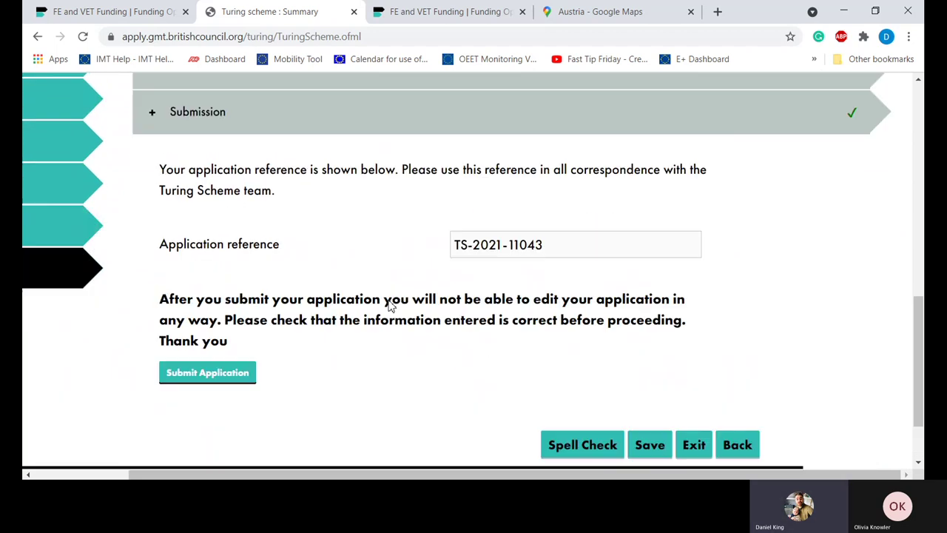